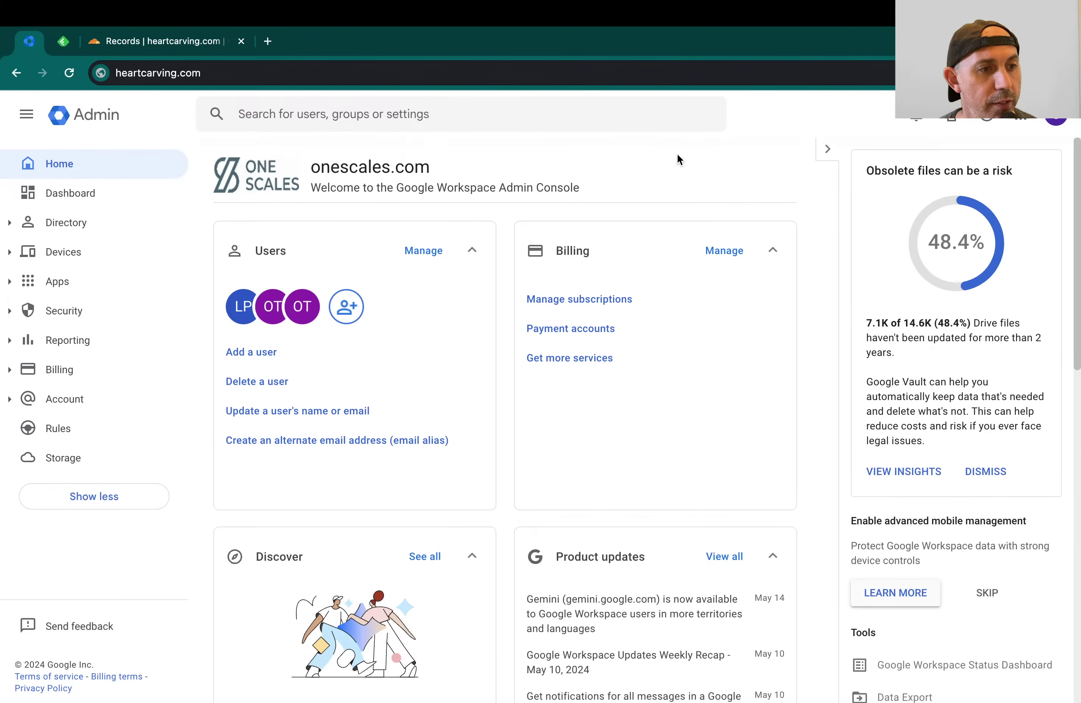
Return to the Admin console and open Account > Domains > Manage domains
click(198, 48)
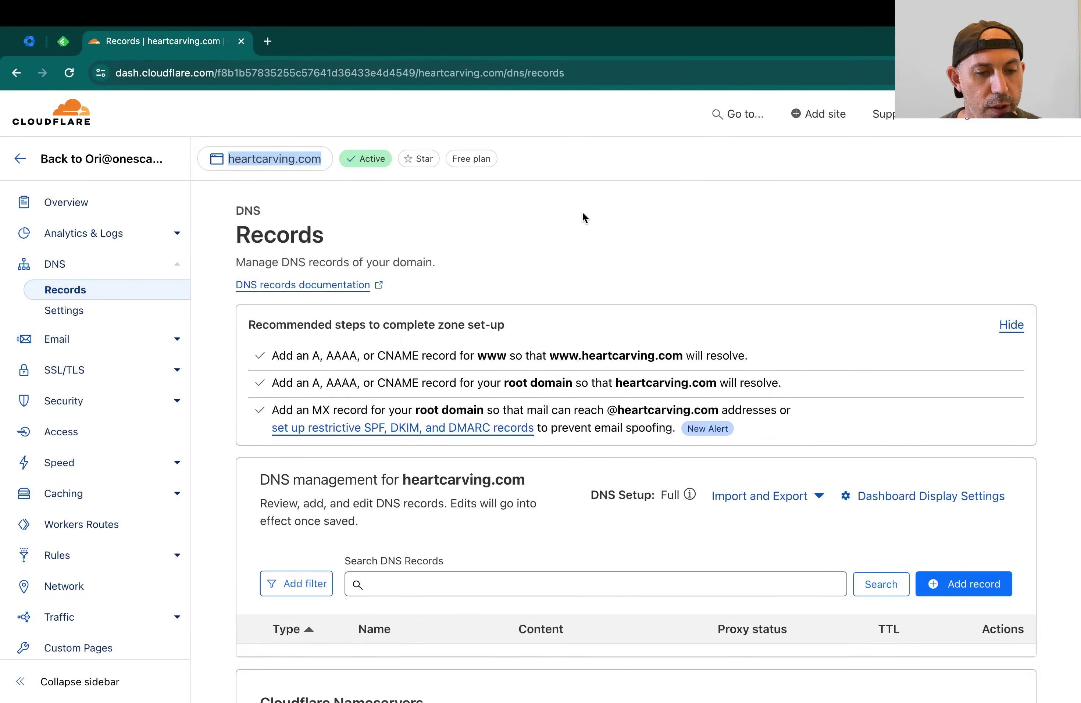
click(28, 41)
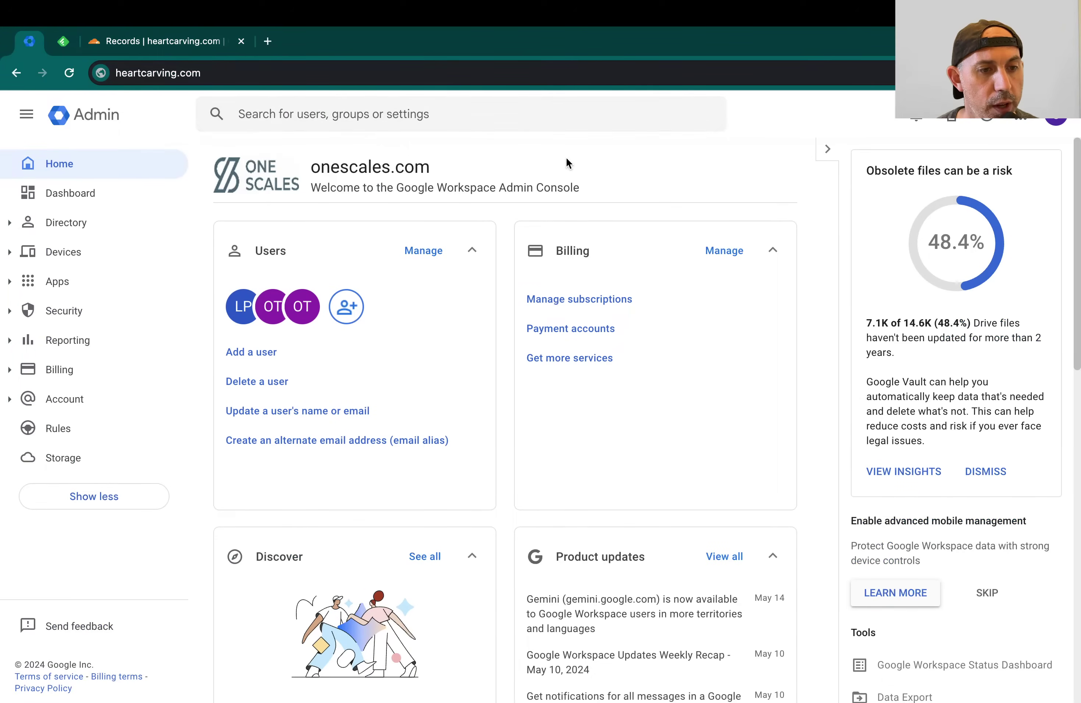
click(124, 401)
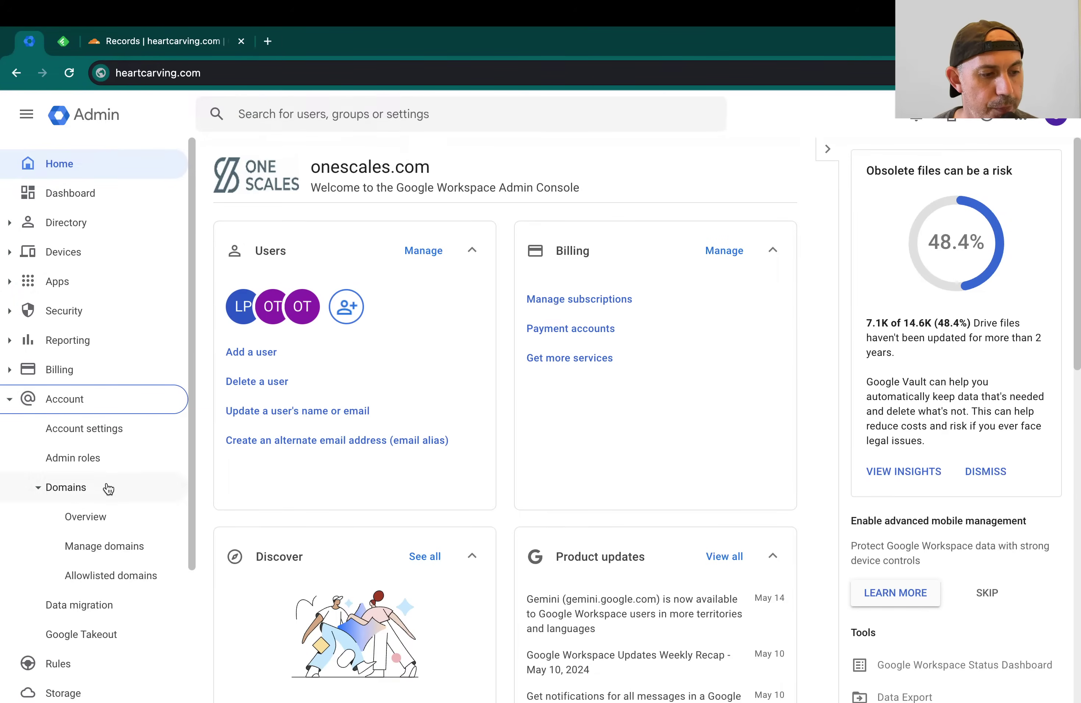
click(120, 546)
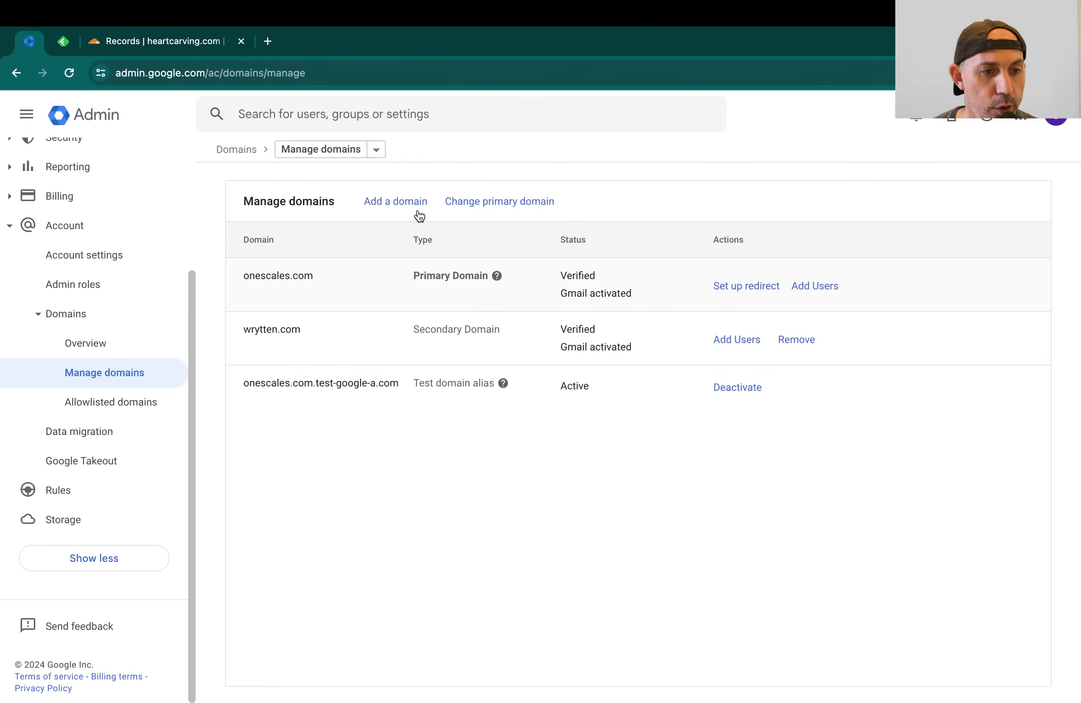
Enter heartcarving.com as a new secondary domain and submit Add domain & start verification
click(397, 201)
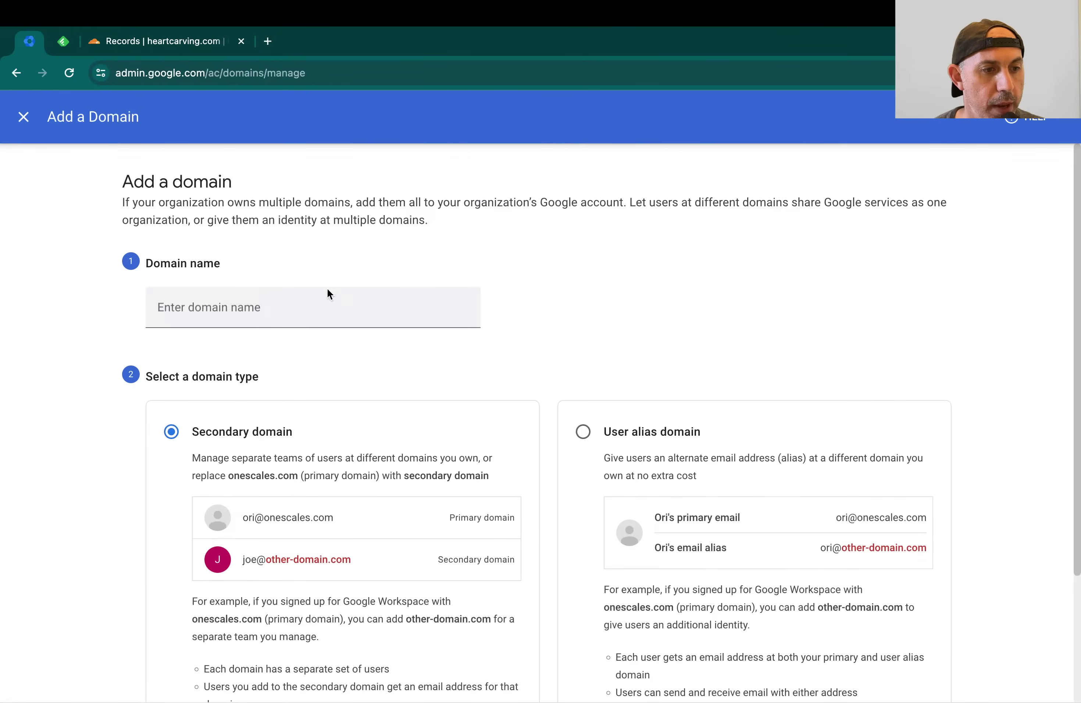
click(317, 297)
text(heartv)
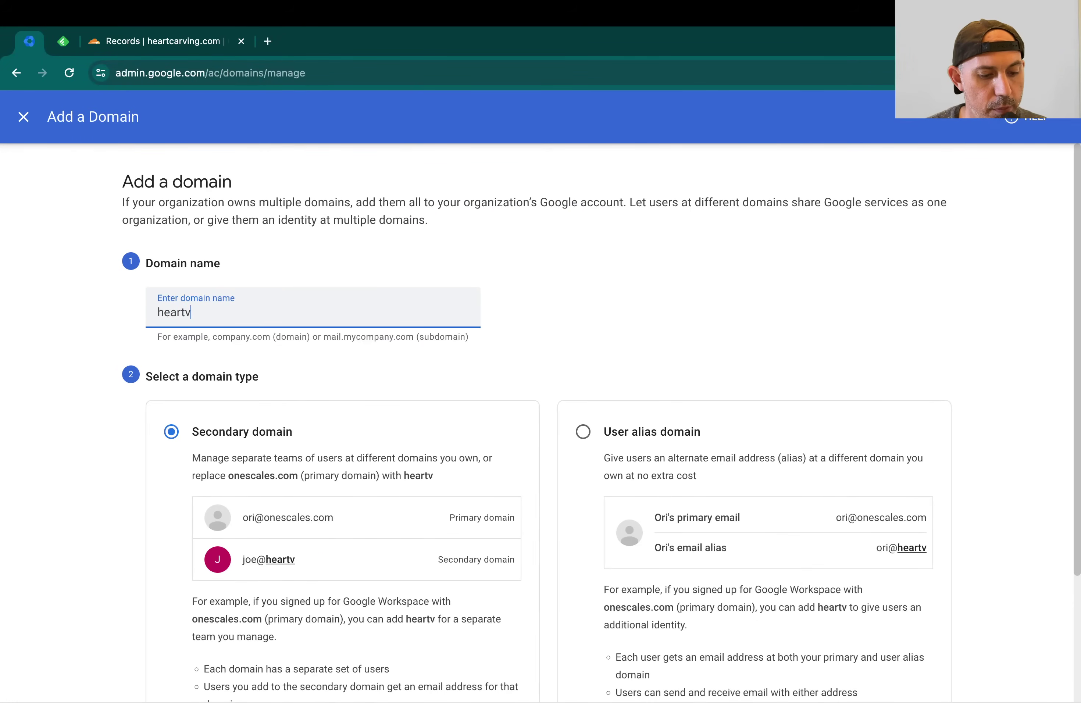
key(BackSpace)
text(carving.com)
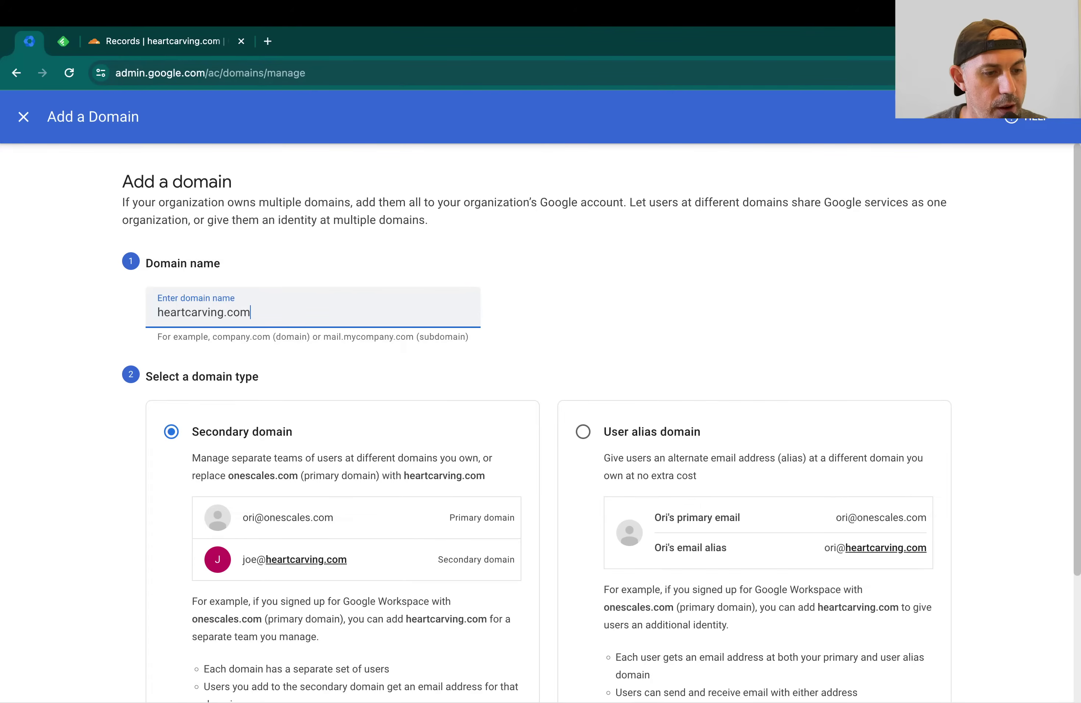
scroll(561, 374, down, 2)
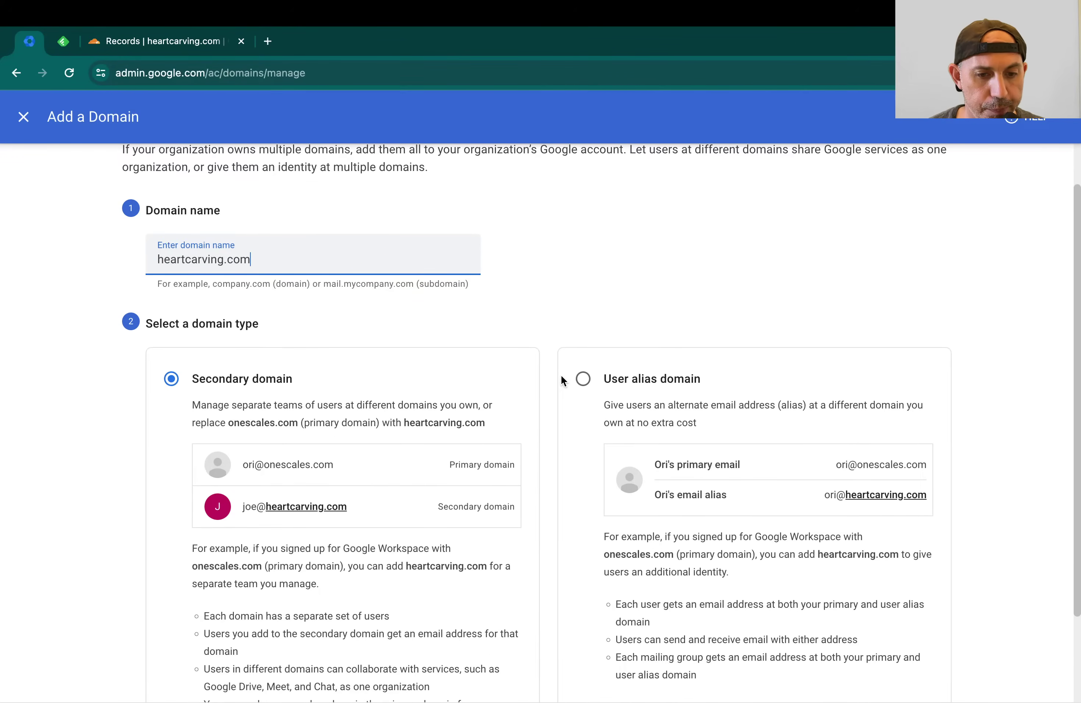
scroll(530, 404, down, 1)
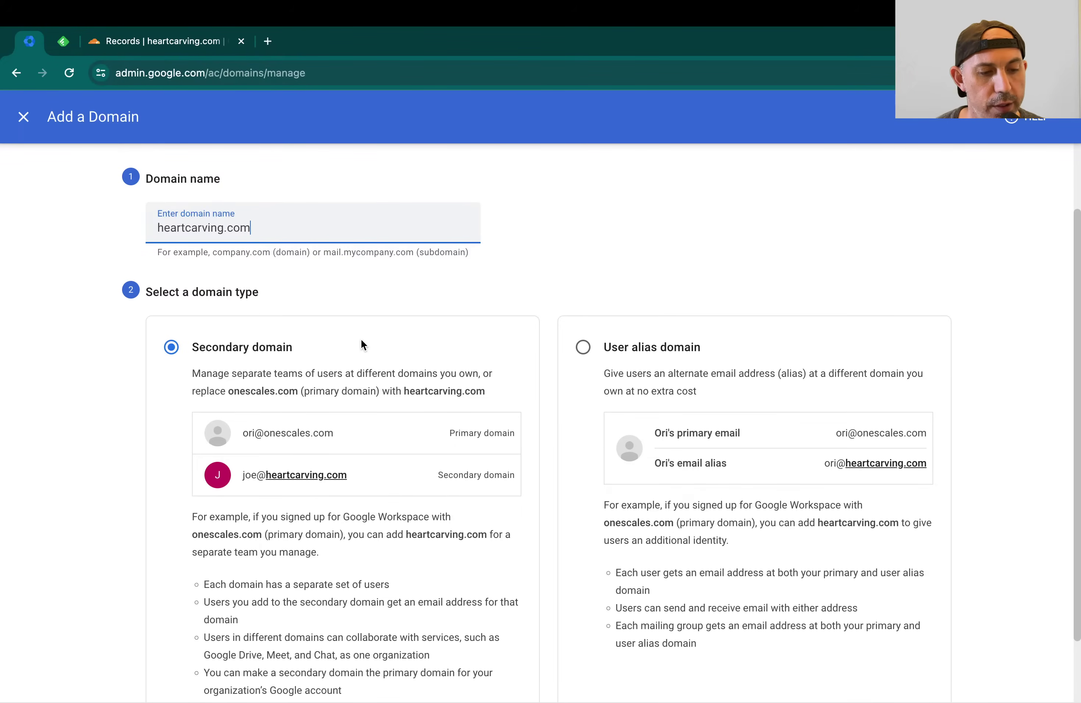
scroll(376, 384, down, 2)
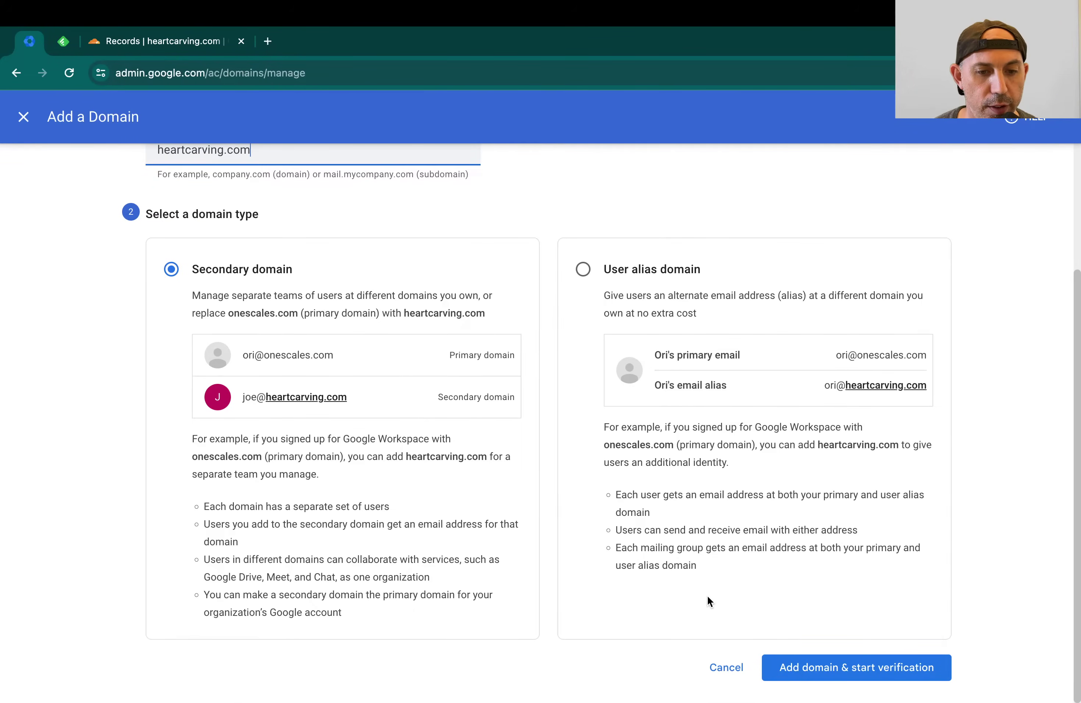
click(862, 677)
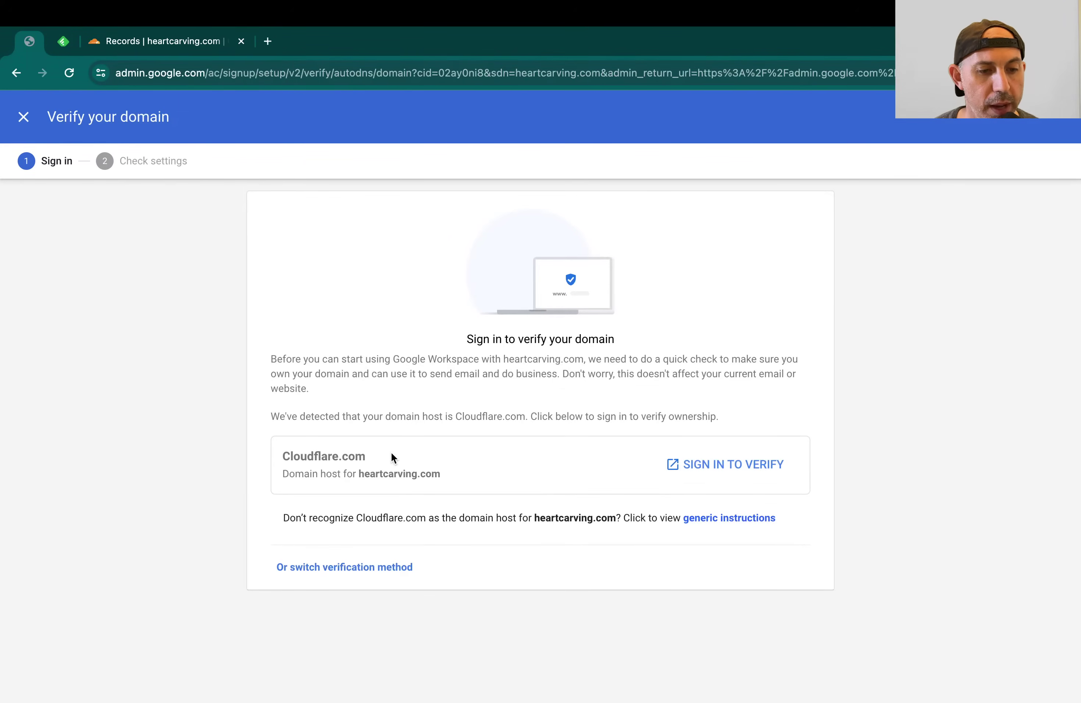
Change heartcarving.com's verification method to Create a TXT record and continue
drag(282, 456, 373, 453)
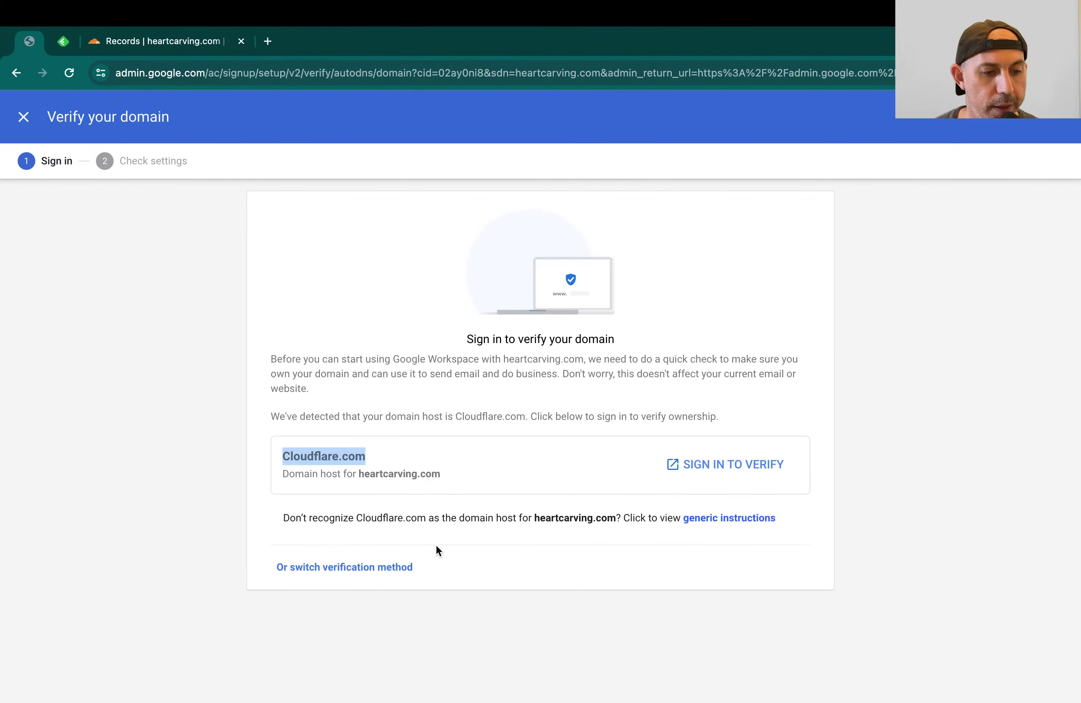
click(367, 566)
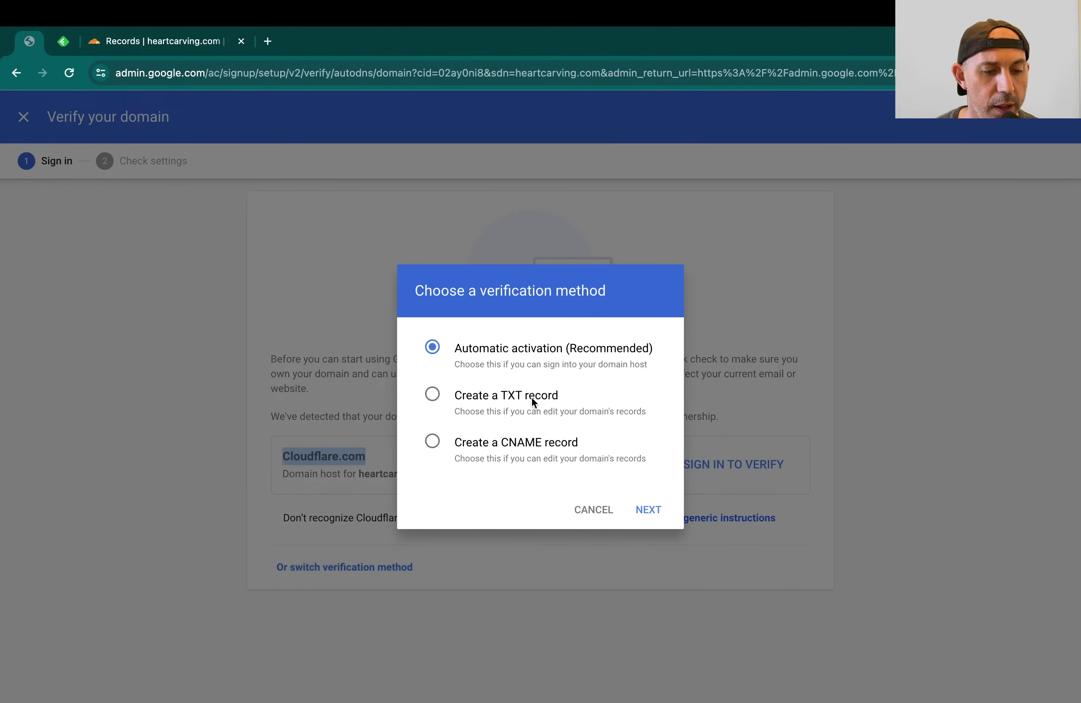
click(443, 395)
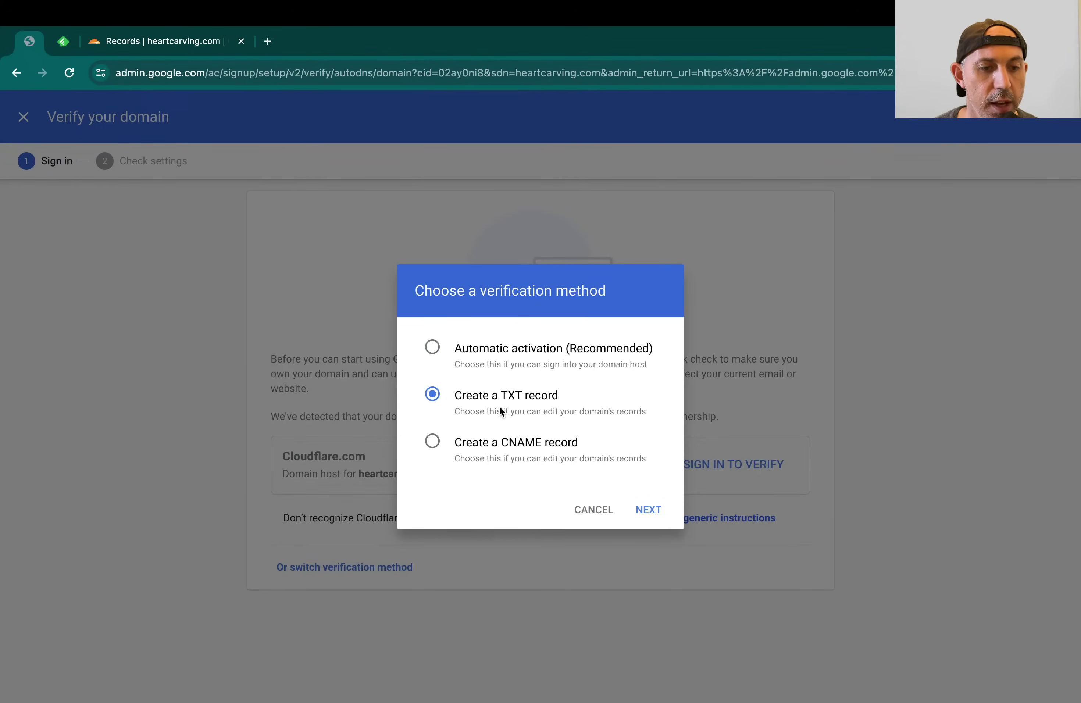
click(648, 510)
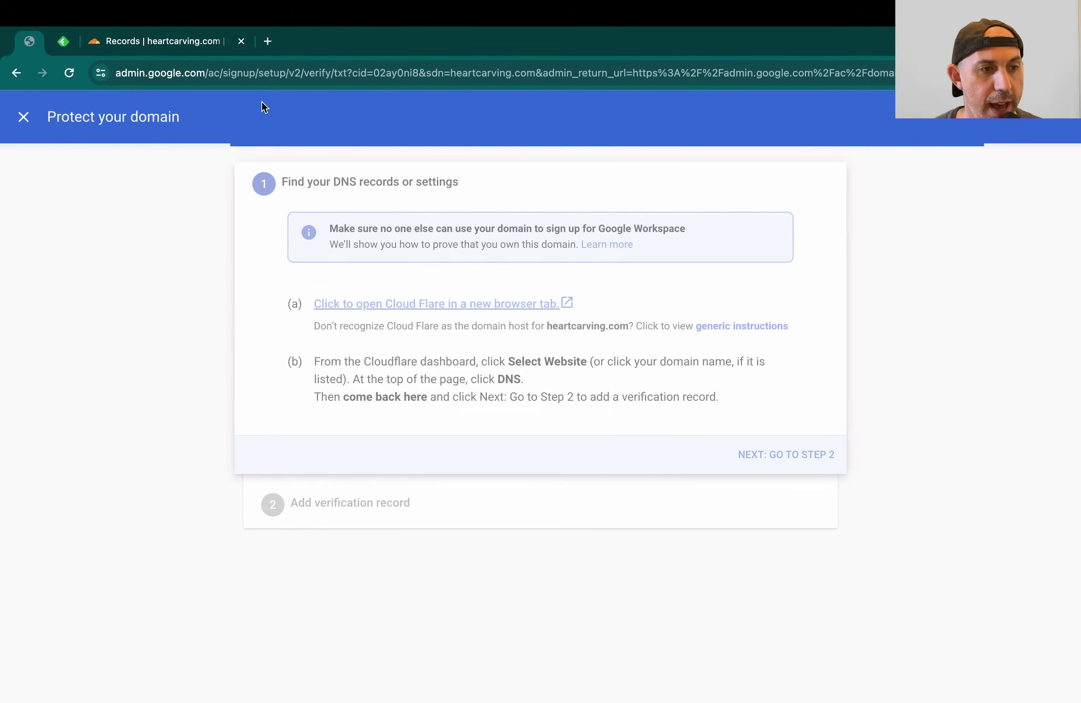
Advance to step 2 and copy the TXT verification value for the @ host
click(198, 42)
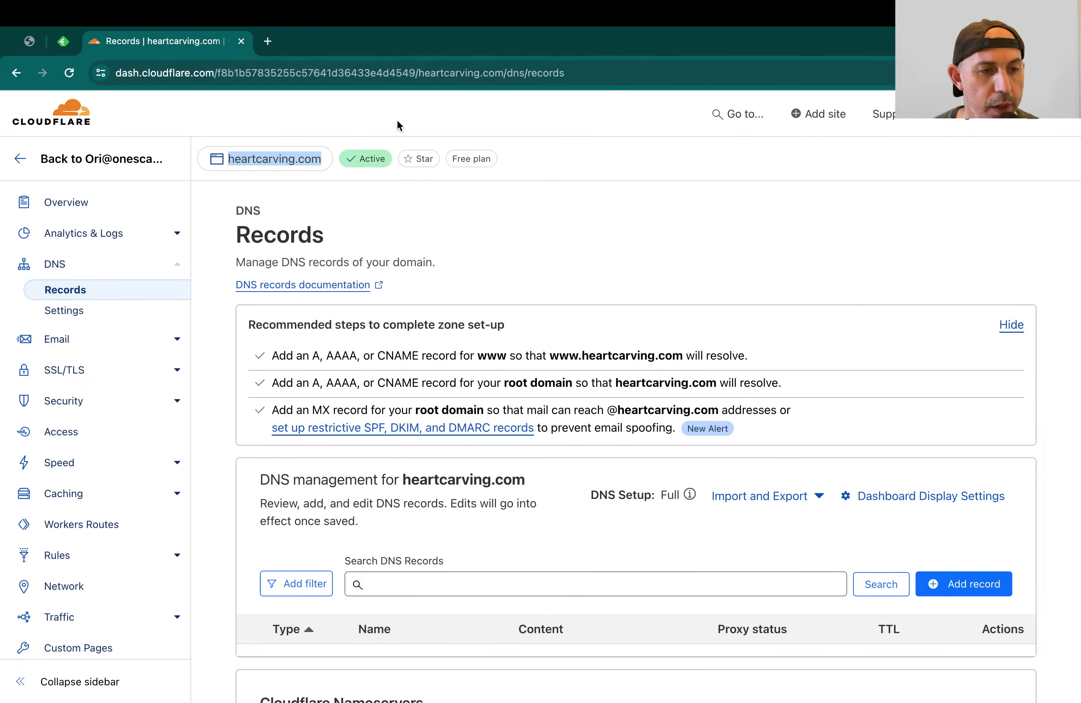
click(28, 42)
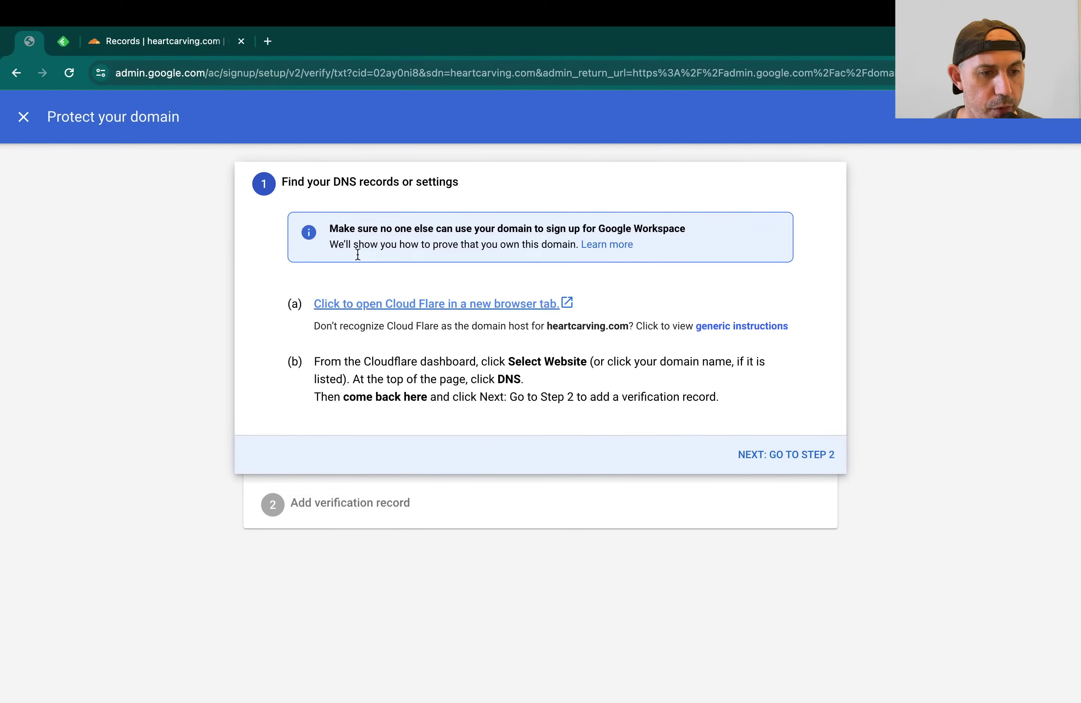
click(796, 454)
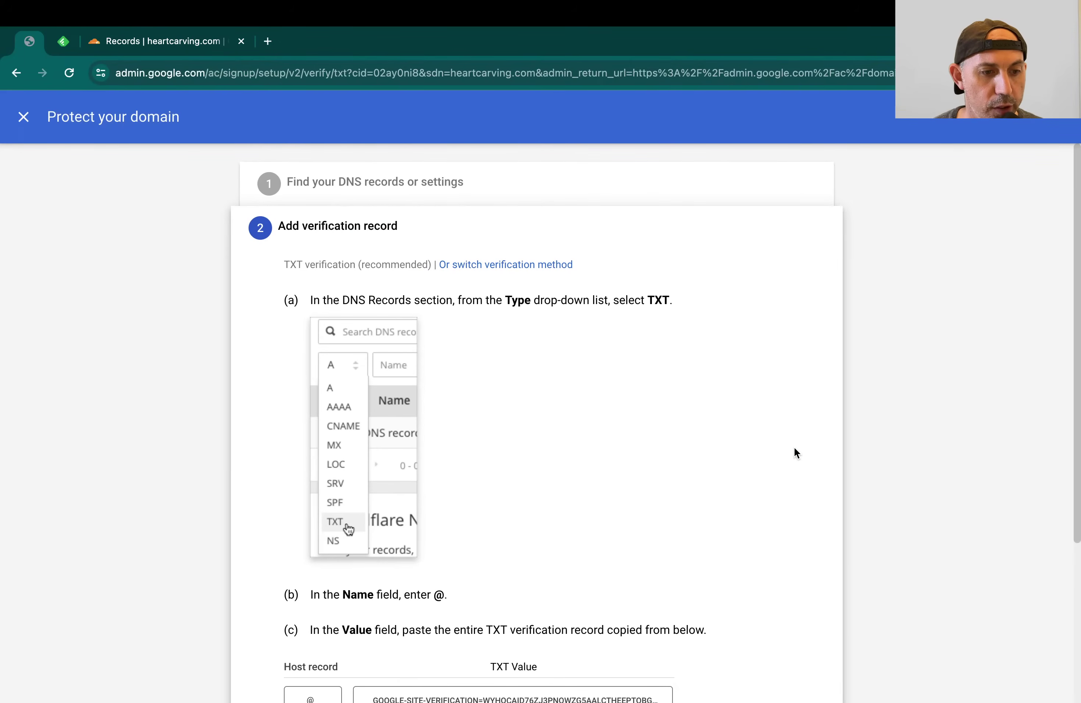
drag(628, 307, 677, 304)
scroll(677, 372, down, 4)
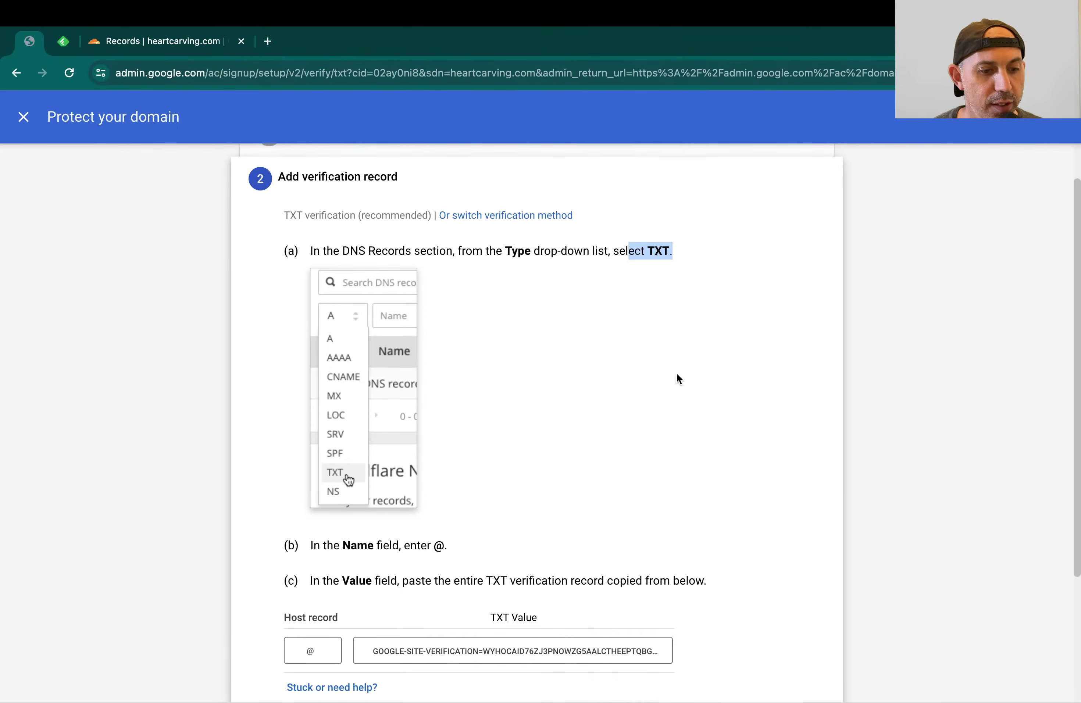
double_click(439, 430)
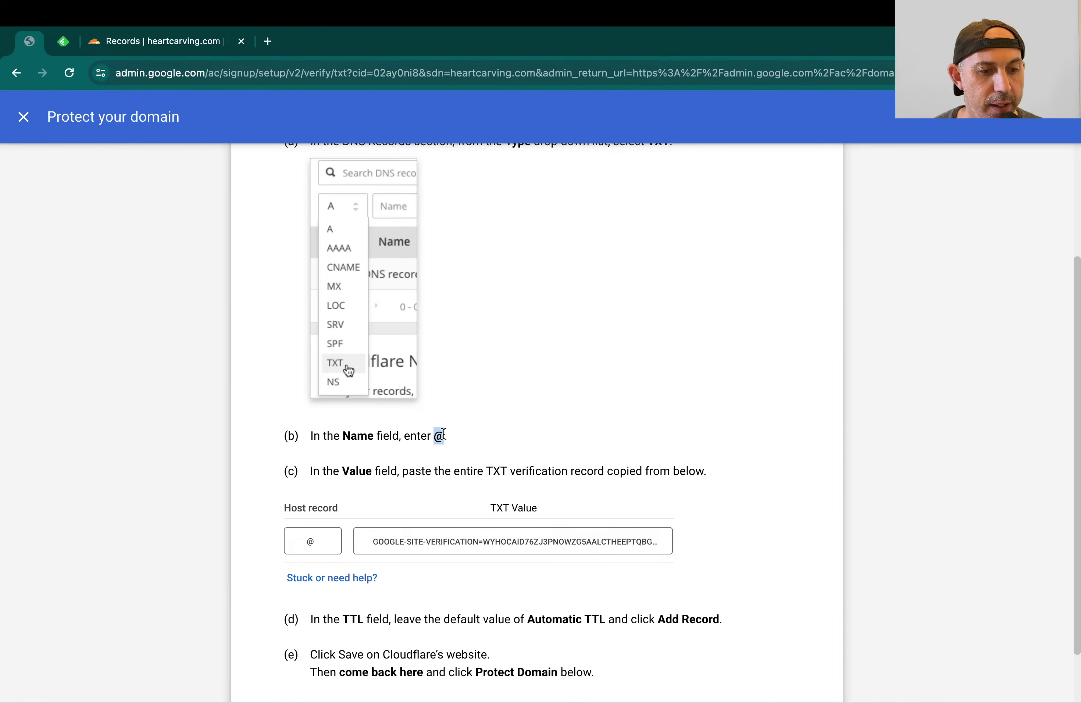
click(432, 542)
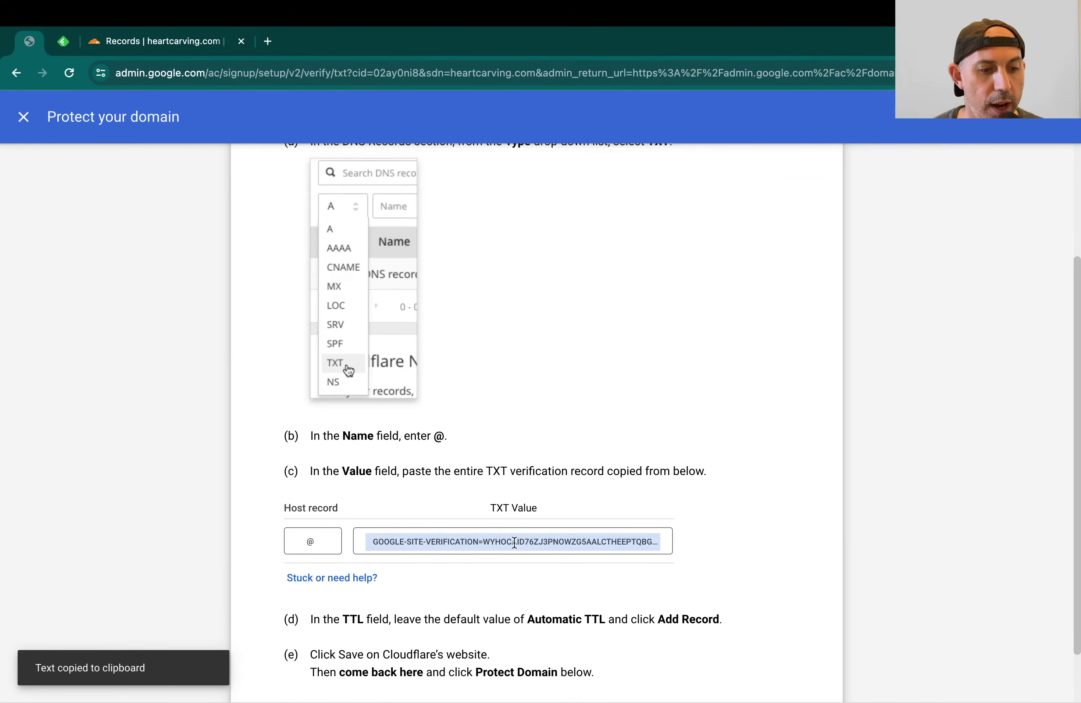
click(207, 45)
Save a Cloudflare TXT record named @ containing the pasted google-site-verification value
scroll(449, 543, down, 5)
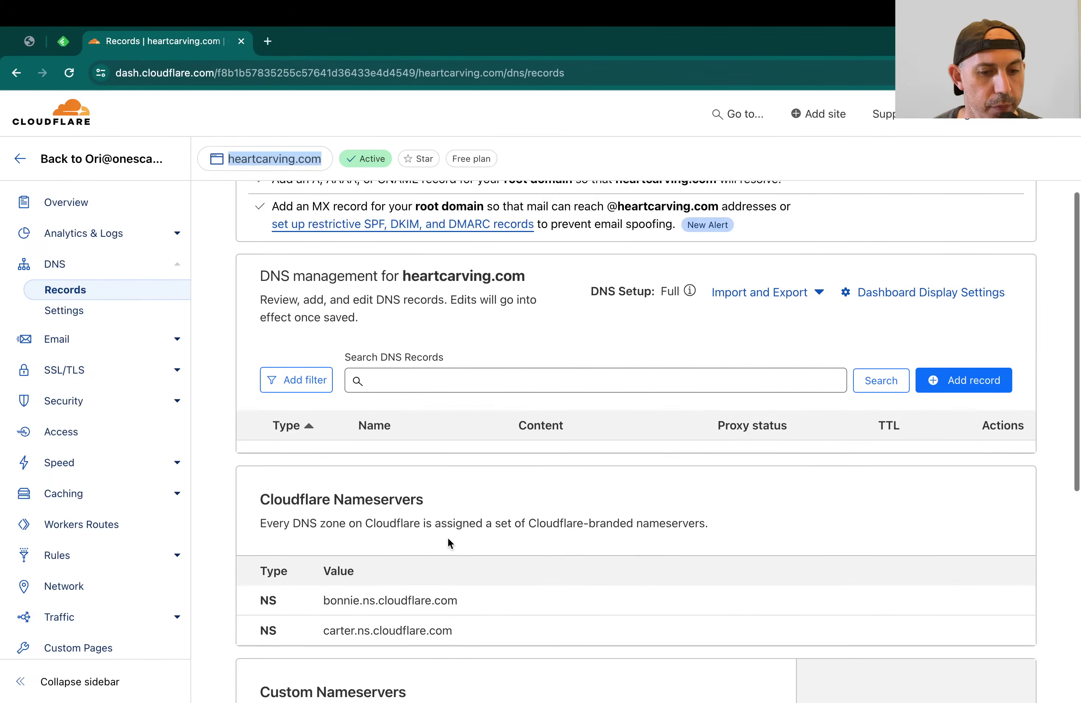
scroll(449, 543, down, 1)
click(926, 339)
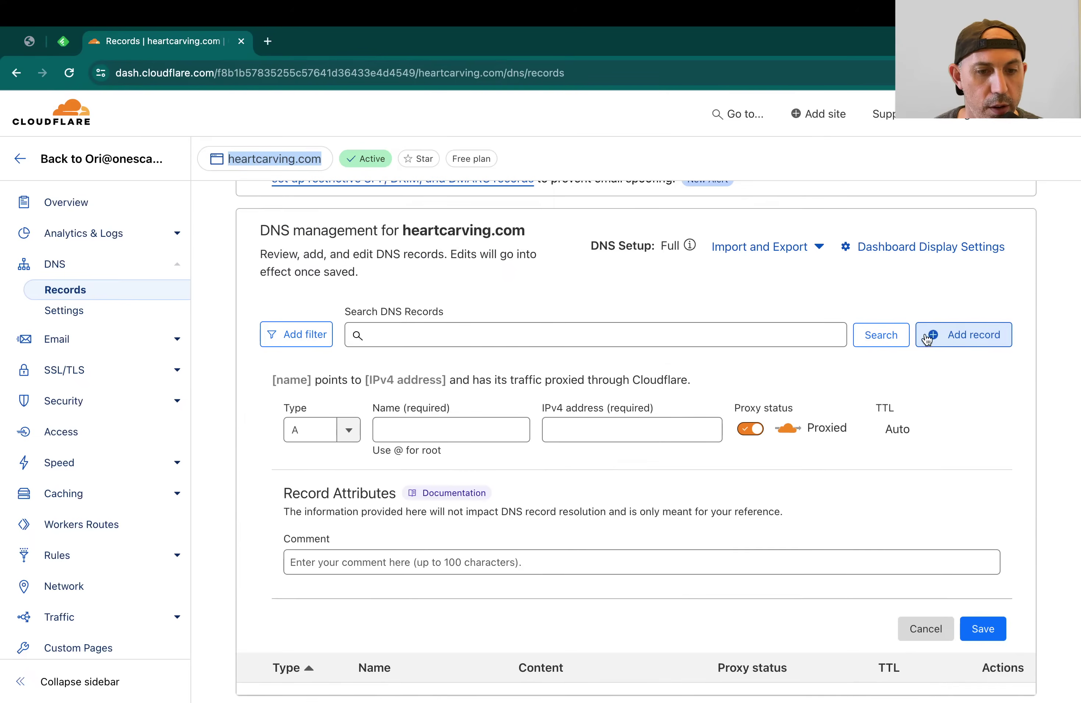
click(451, 430)
click(302, 429)
text(txt)
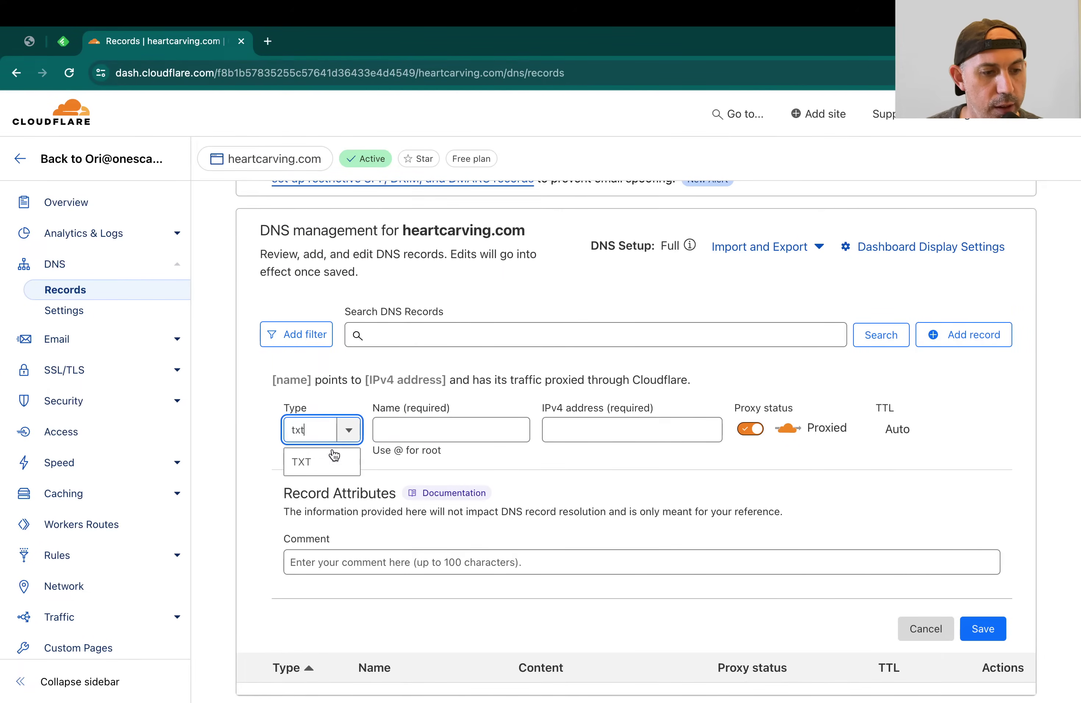
click(332, 459)
click(483, 433)
text(@)
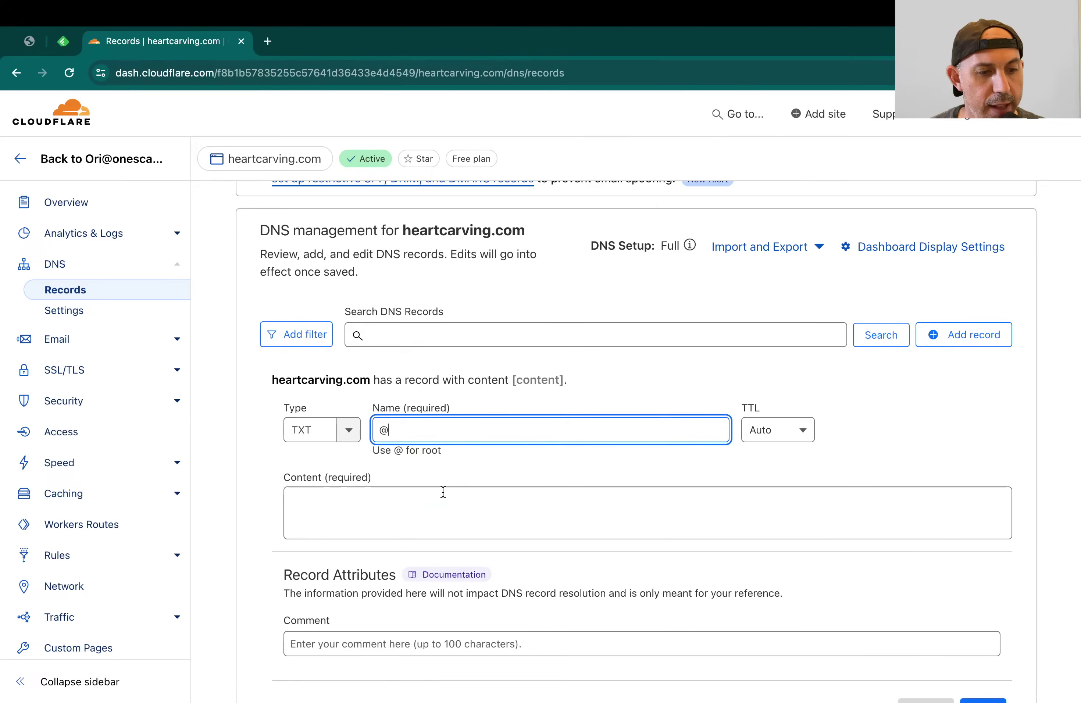
click(443, 491)
key(super+v)
scroll(538, 518, down, 1)
click(985, 559)
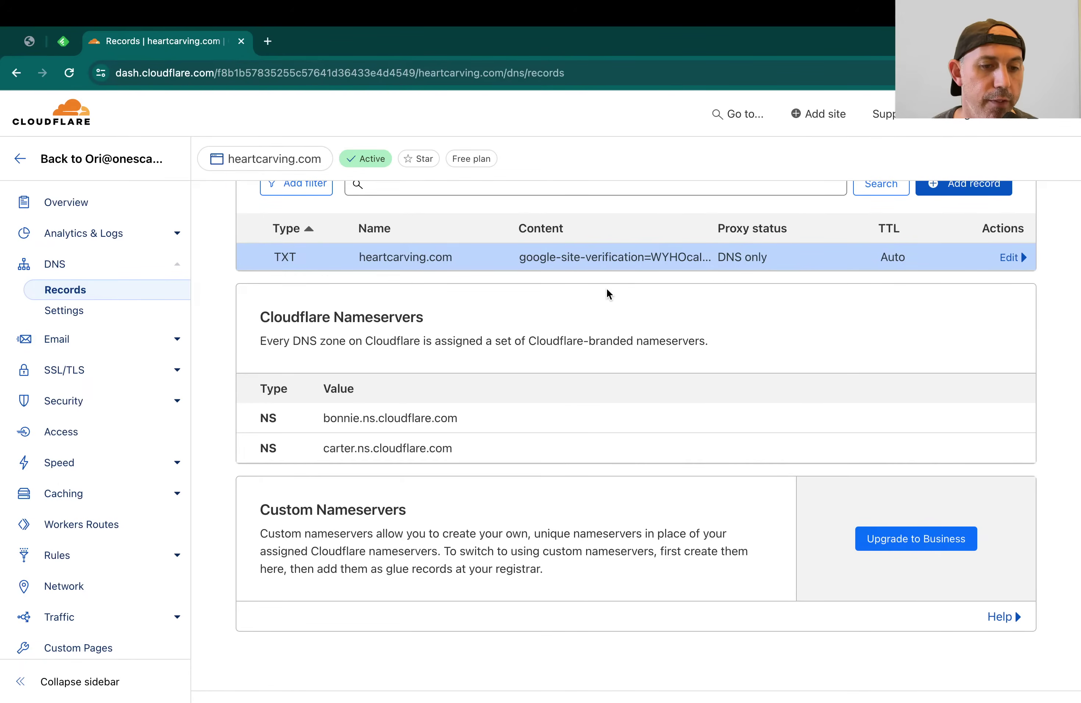
Run PROTECT DOMAIN to check the TXT record, then close back to the domains list
click(29, 41)
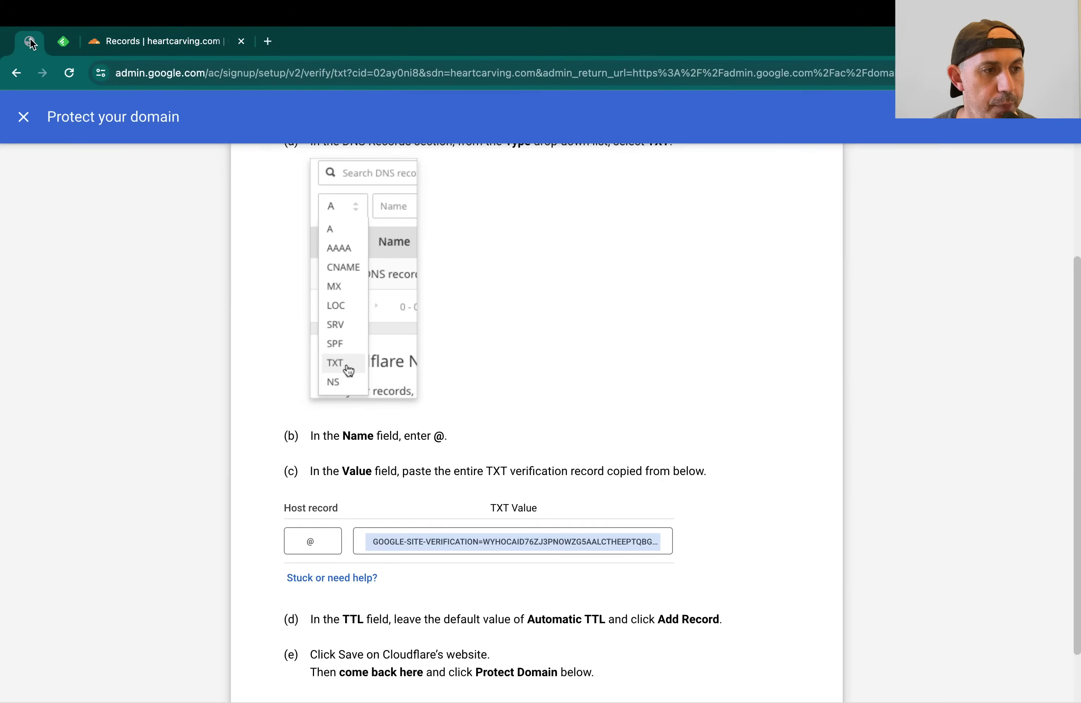
scroll(539, 427, down, 2)
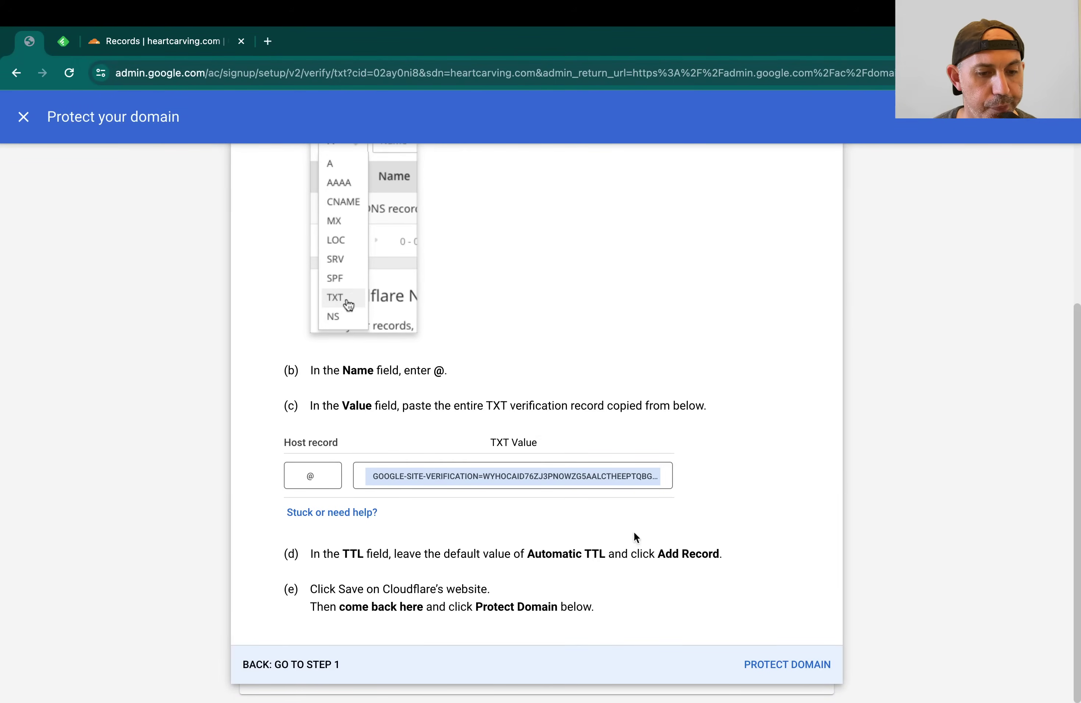
click(788, 666)
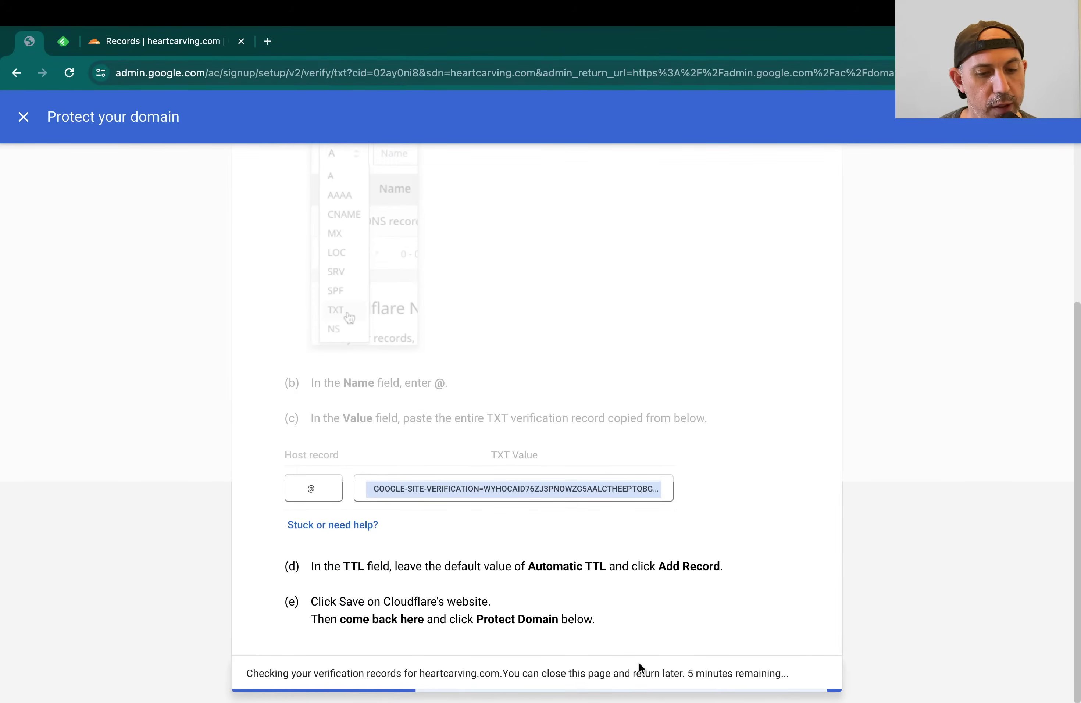
click(23, 117)
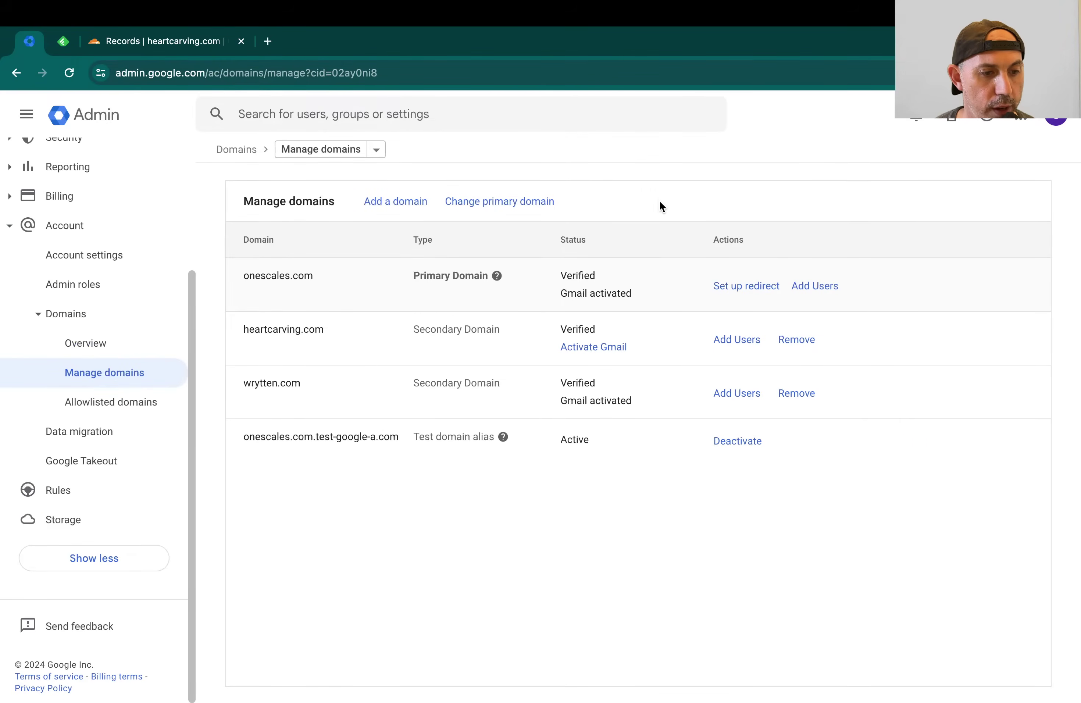
Begin Gmail activation for the verified heartcarving.com with the Set up MX record option
drag(242, 334, 443, 332)
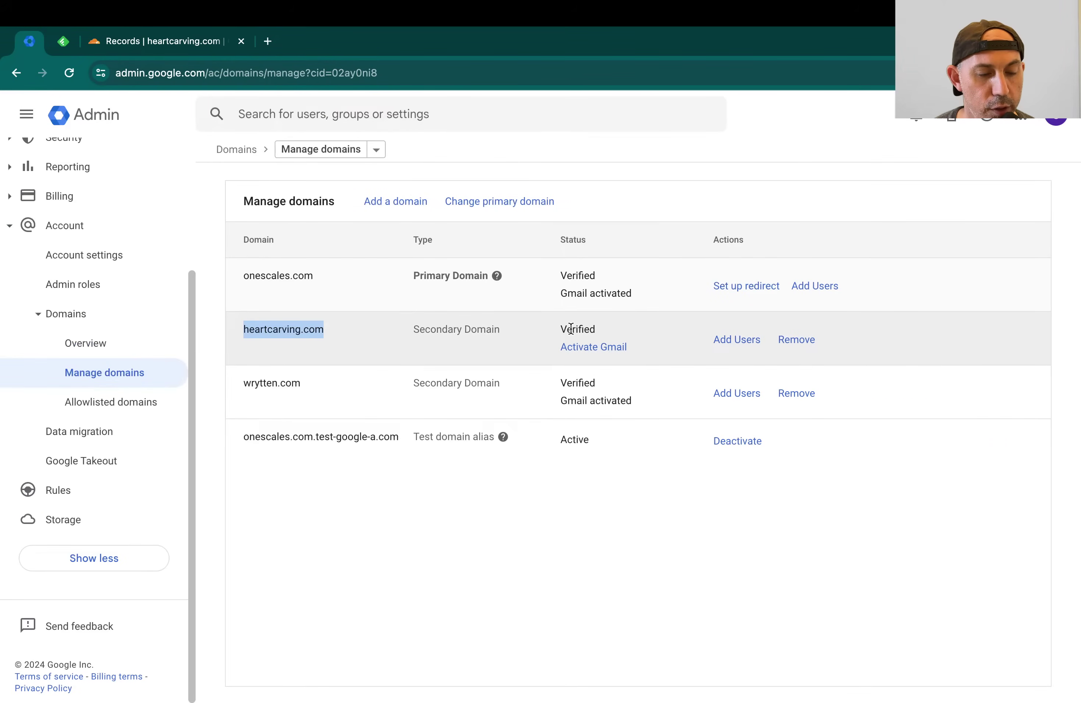
drag(561, 329, 600, 331)
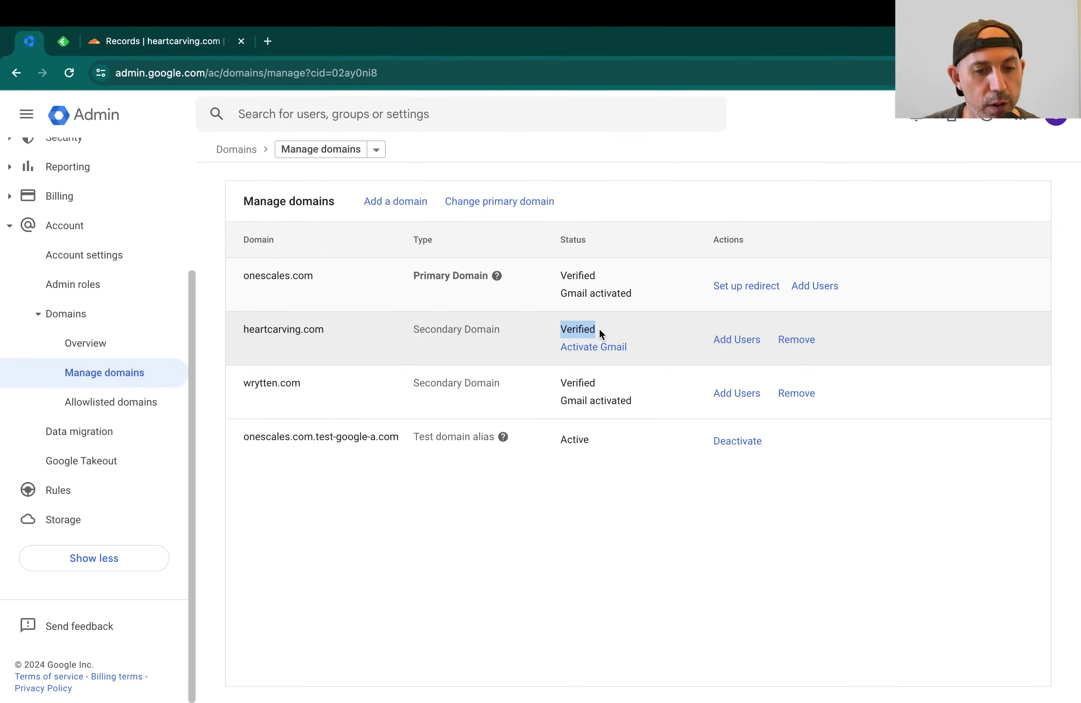
click(608, 348)
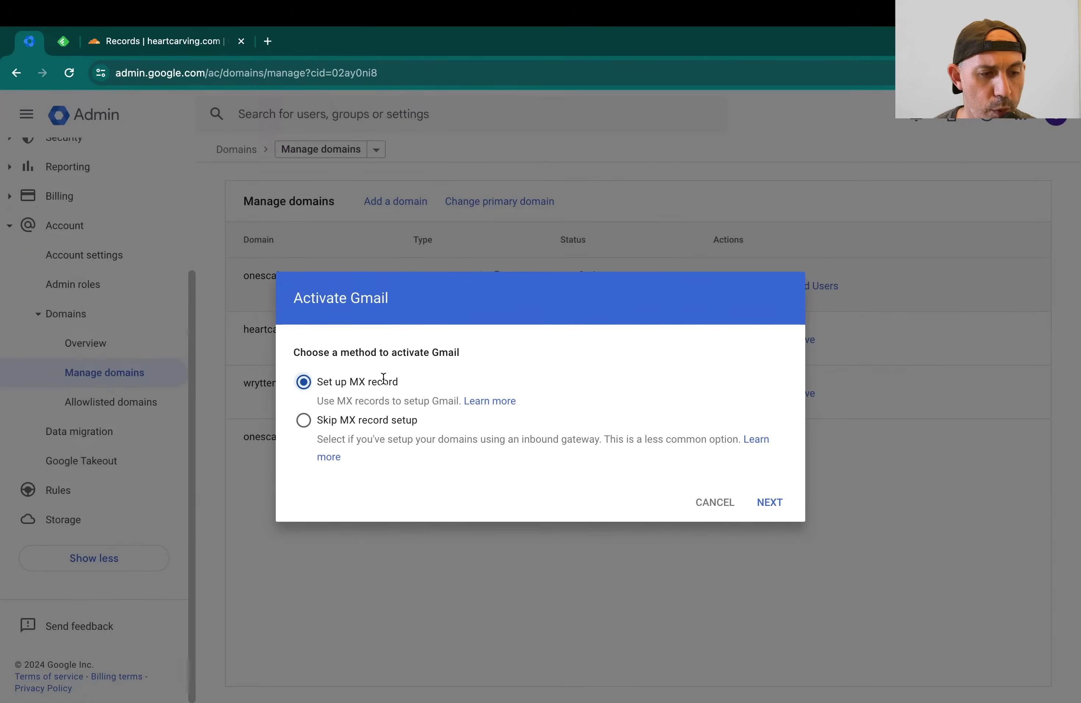
drag(318, 382, 400, 384)
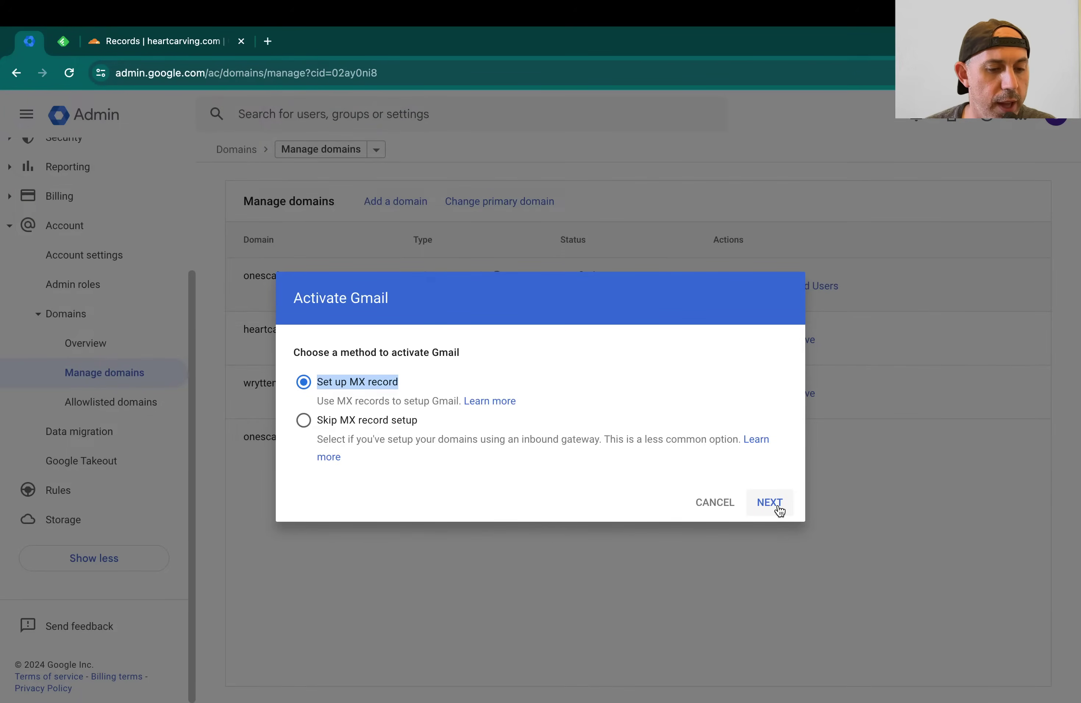
click(778, 506)
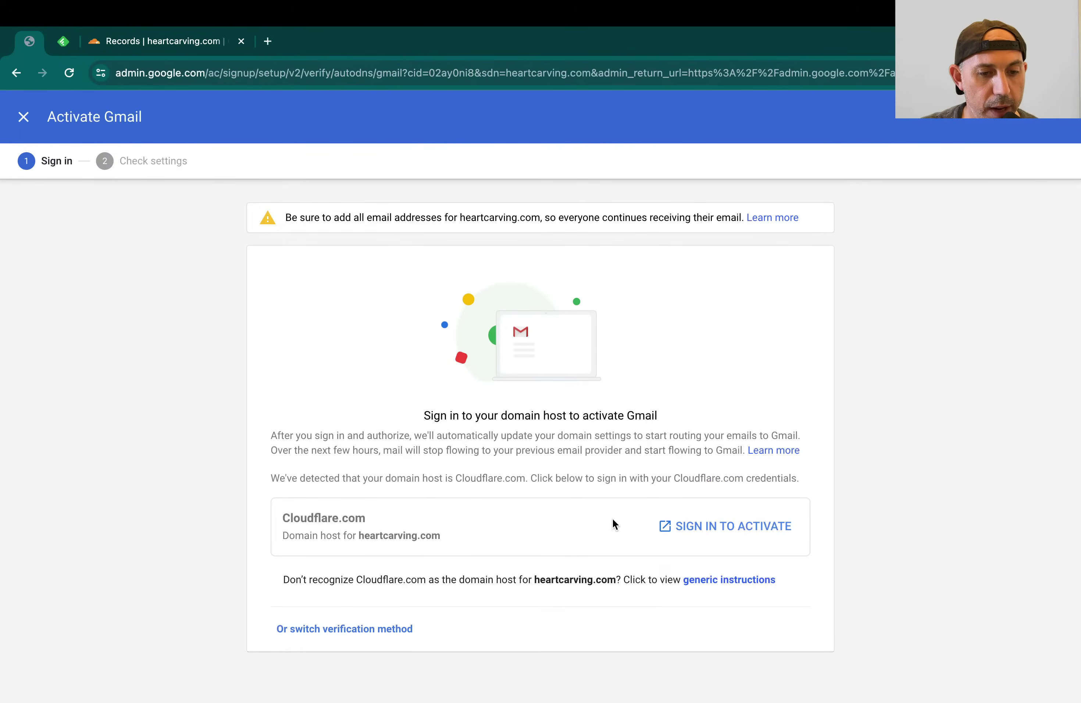
Switch Gmail activation to Manual activation
click(372, 630)
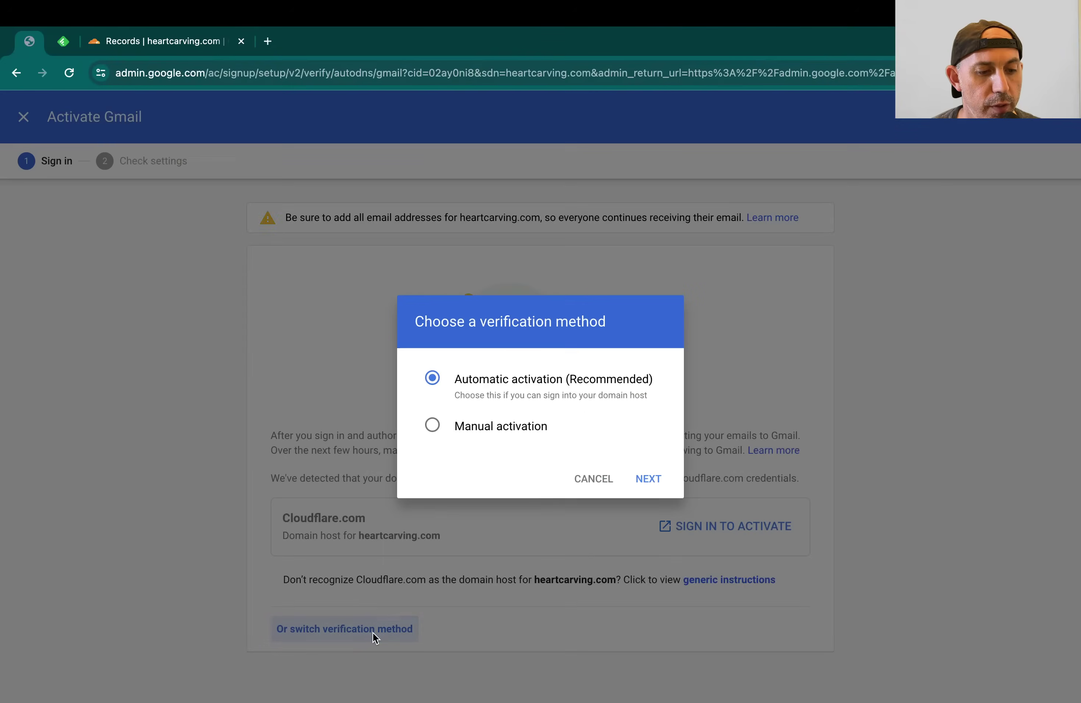
click(523, 426)
click(648, 478)
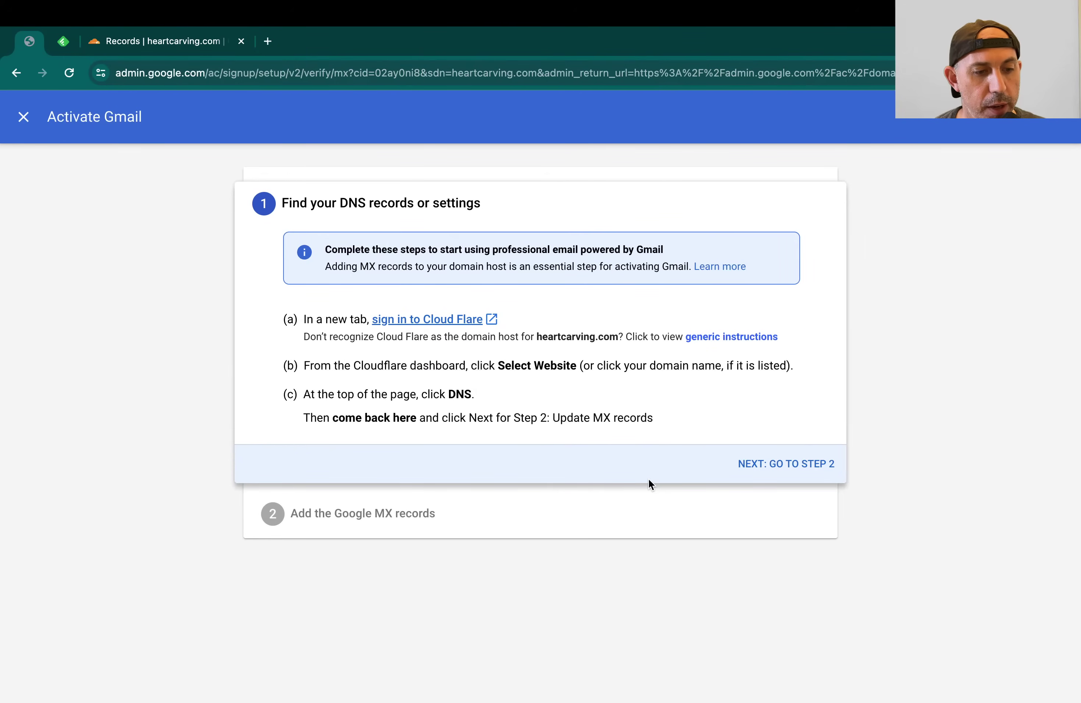
Go to step 2 of the MX setup and copy ASPMX.L.GOOGLE.COM
click(780, 464)
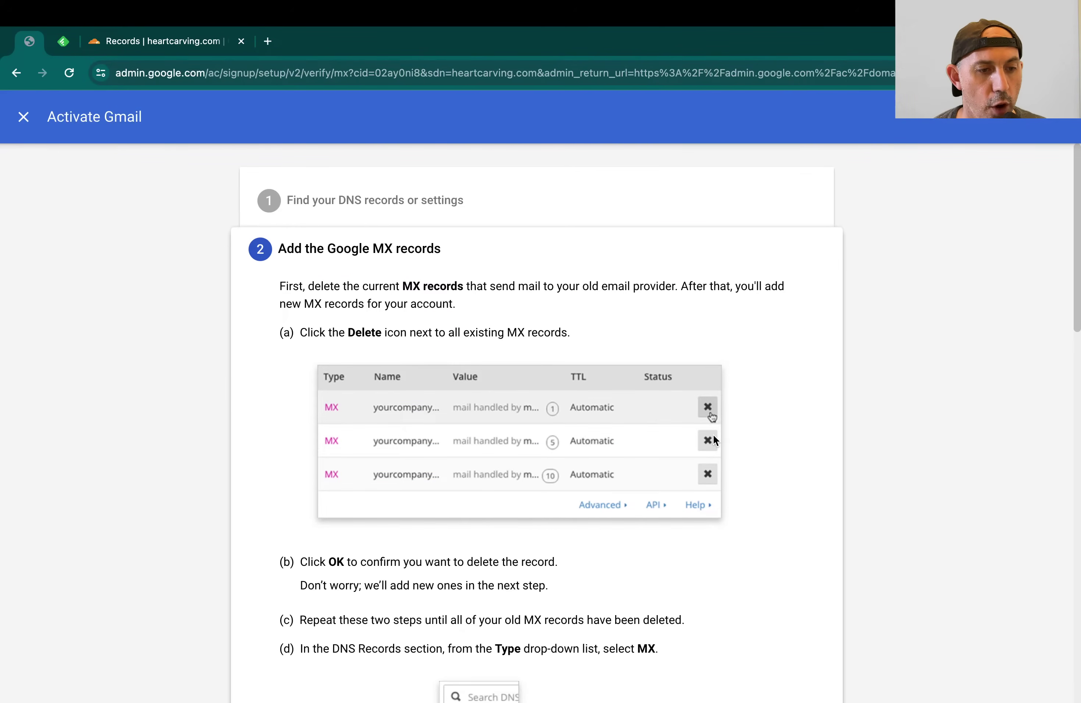
scroll(652, 410, down, 14)
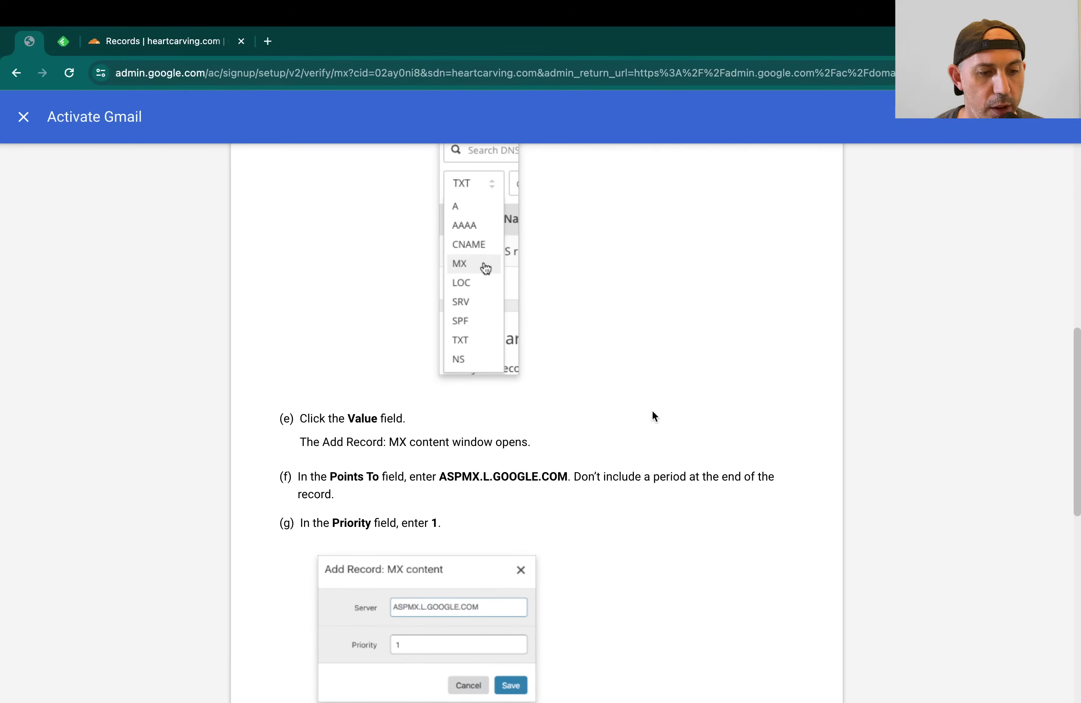
scroll(652, 410, up, 13)
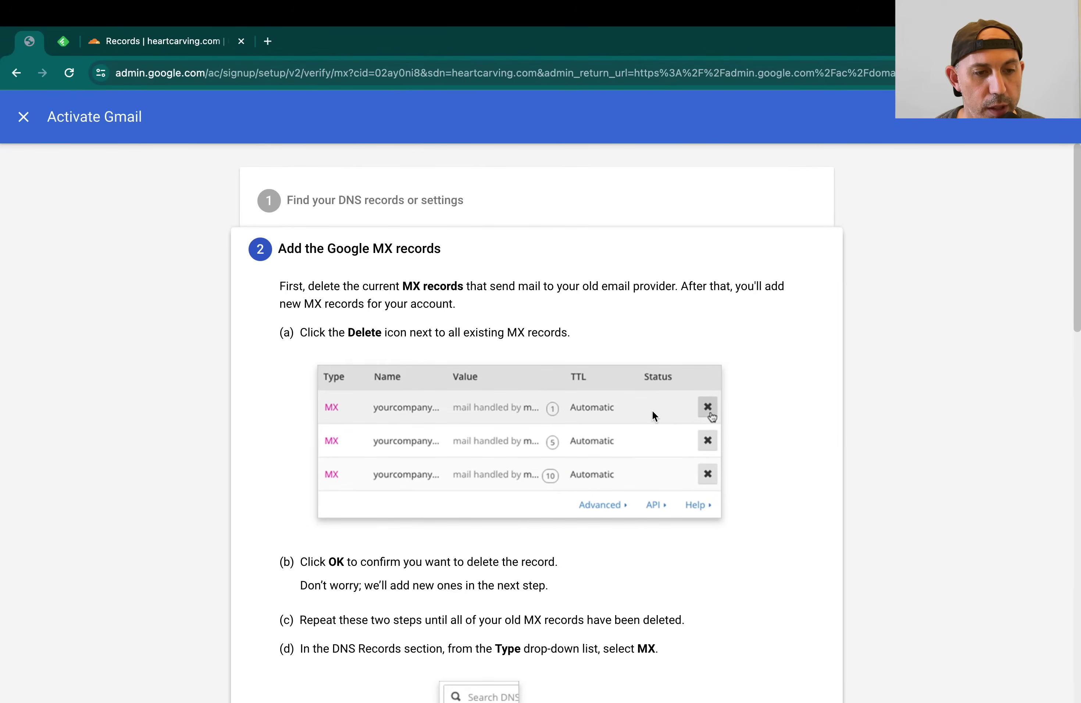
scroll(734, 440, down, 8)
scroll(735, 442, down, 10)
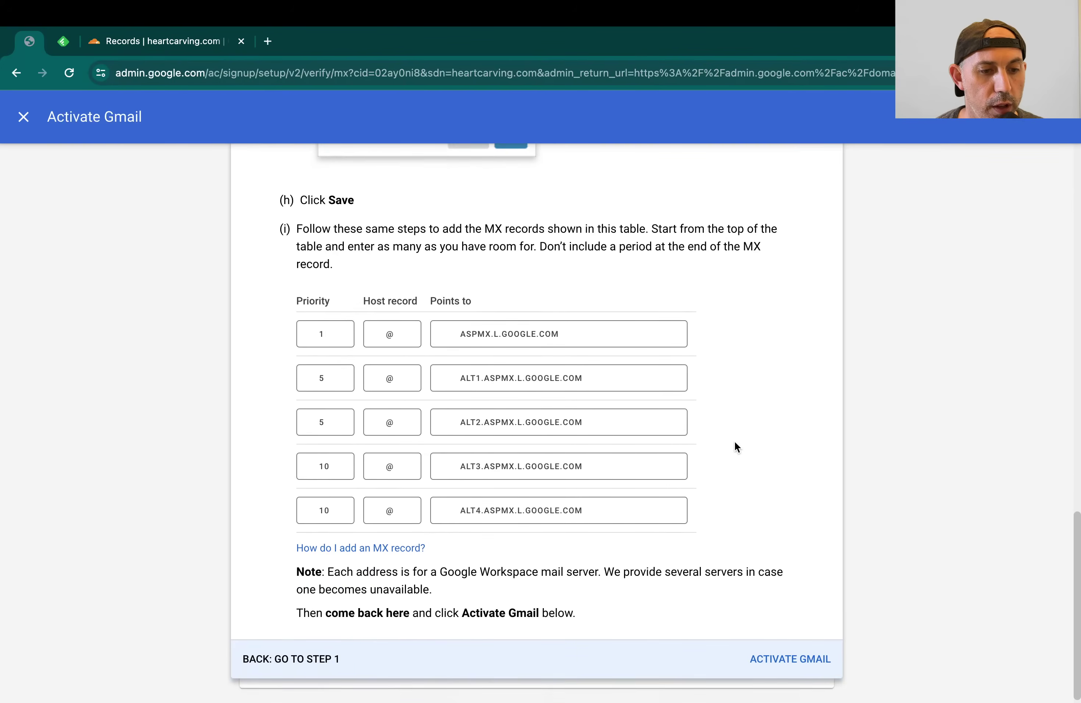
double_click(492, 333)
key(super+c)
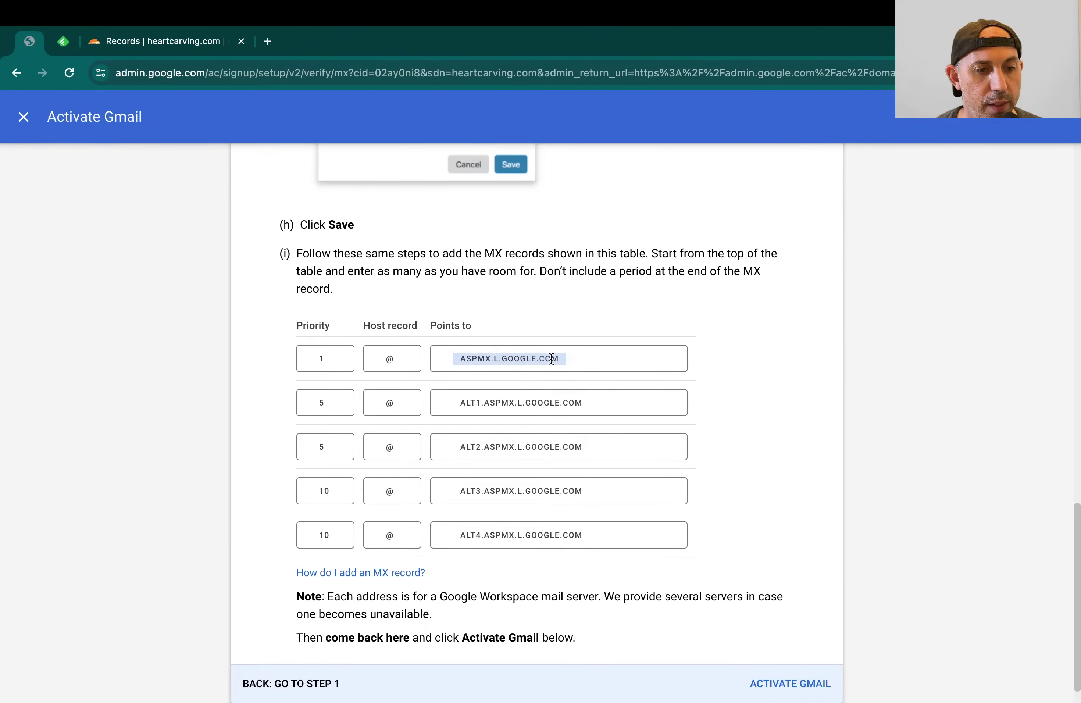
click(202, 42)
Add an @ MX record for ASPMX.L.GOOGLE.COM at priority 1
scroll(566, 393, up, 3)
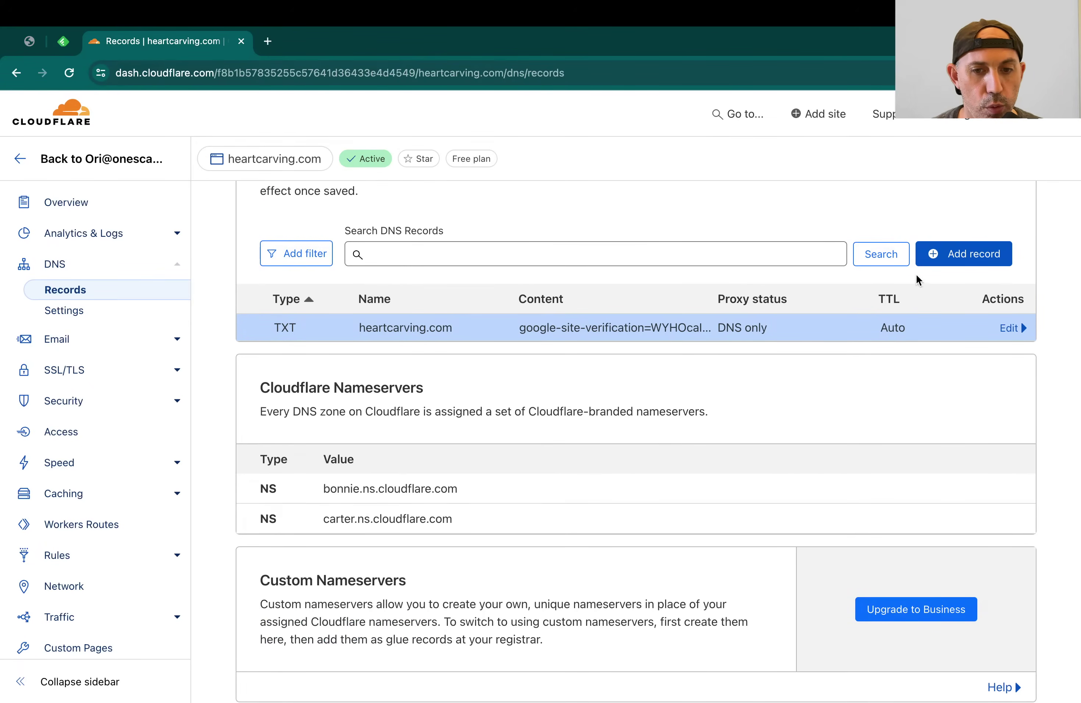
click(963, 254)
click(315, 349)
text(MX)
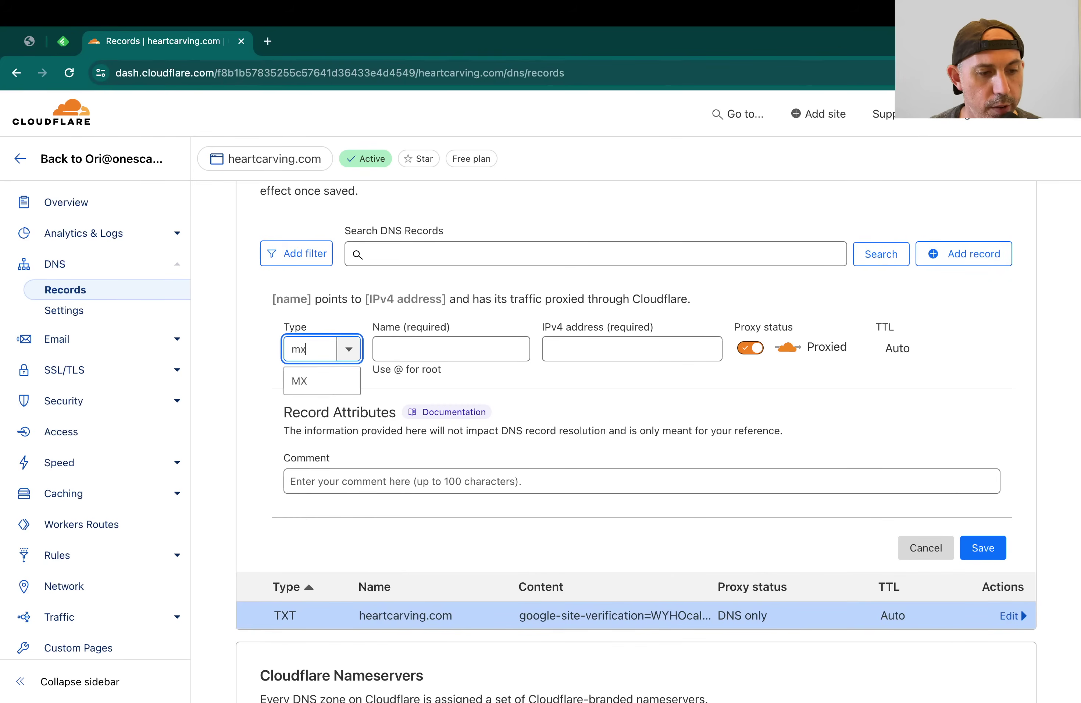
key(Return)
click(421, 360)
text(@)
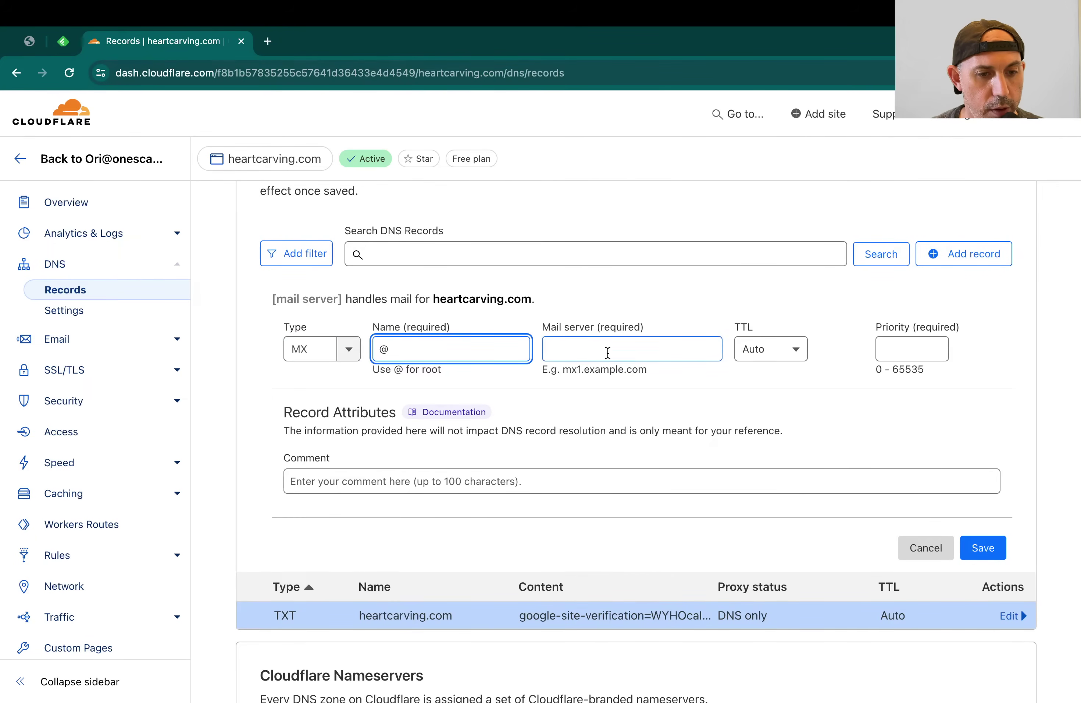
click(561, 349)
key(super+v)
click(877, 355)
text(1)
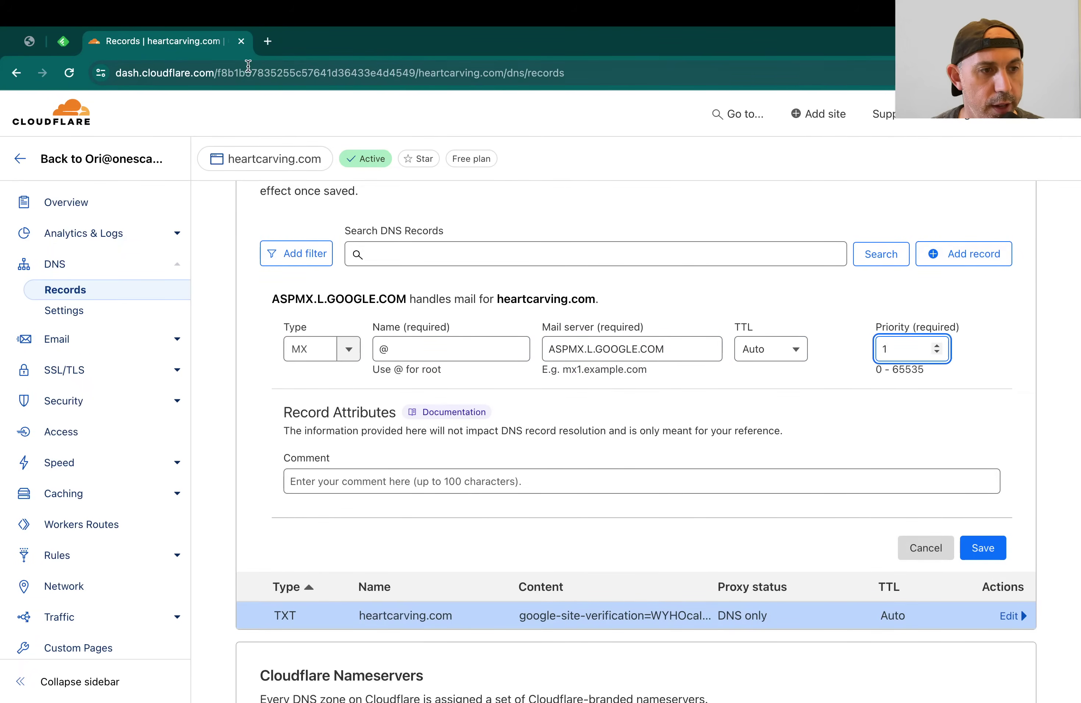
click(28, 41)
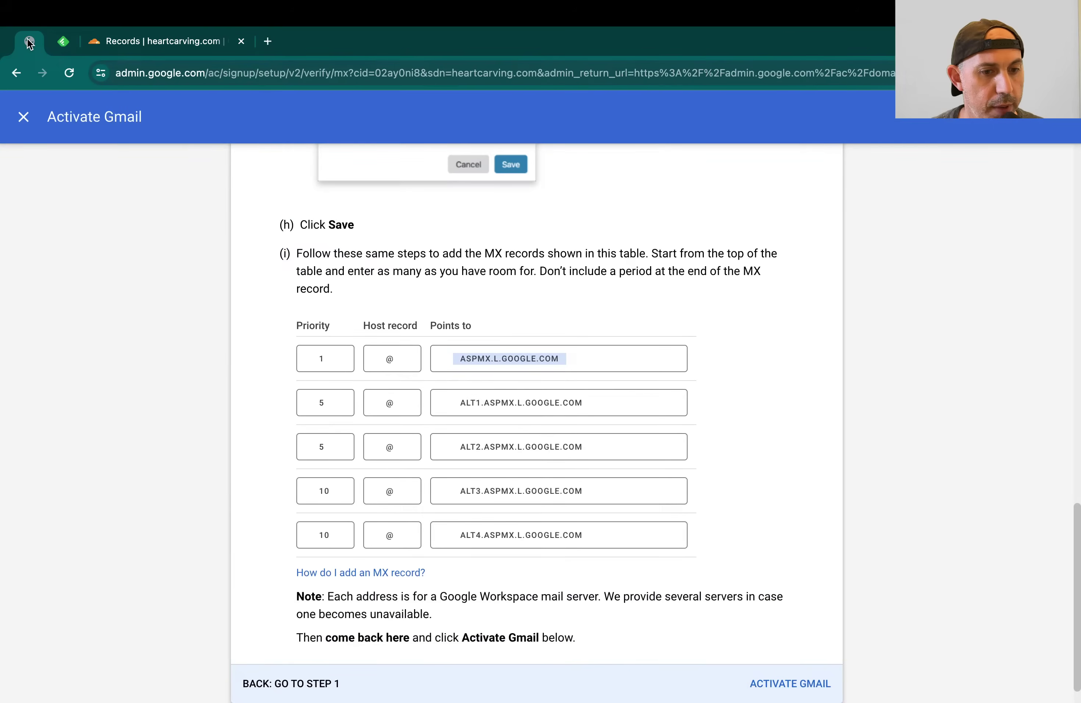
click(489, 400)
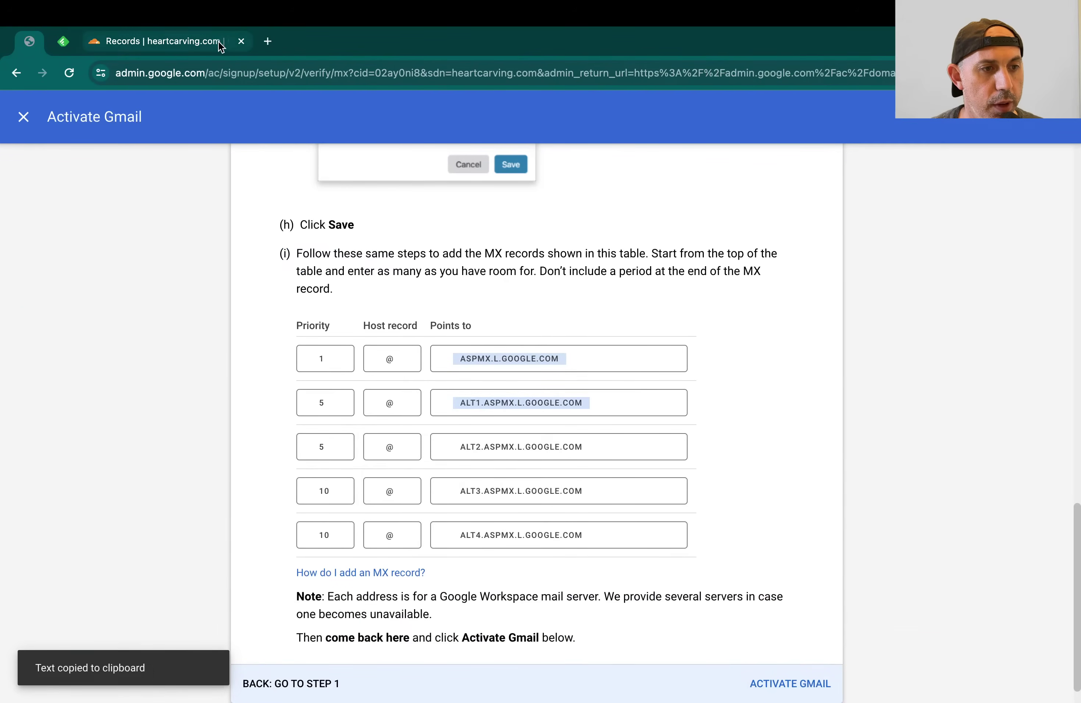
click(255, 45)
click(983, 548)
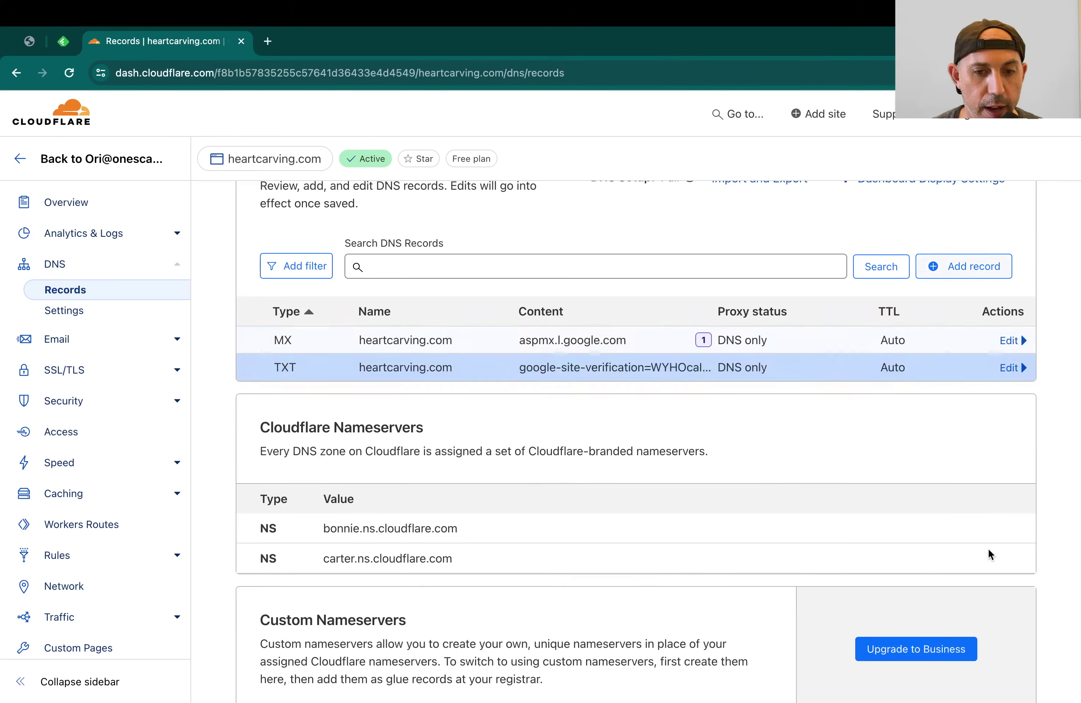
Add an @ MX record for ALT1.ASPMX.L.GOOGLE.COM at priority 5
click(39, 38)
click(168, 45)
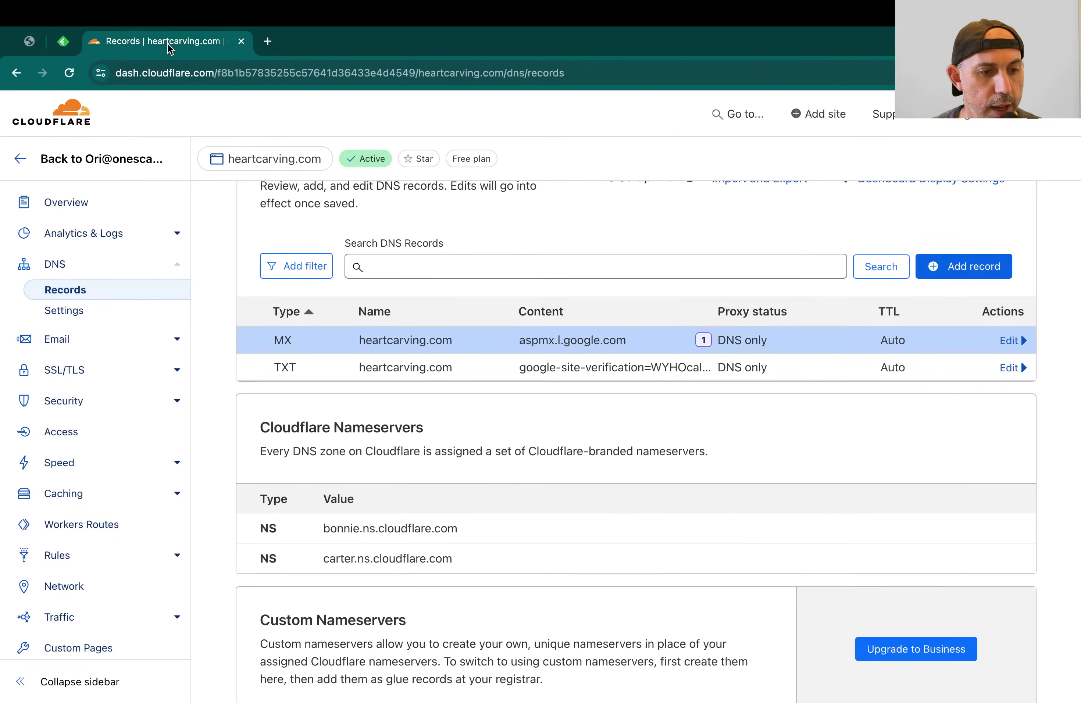
click(946, 274)
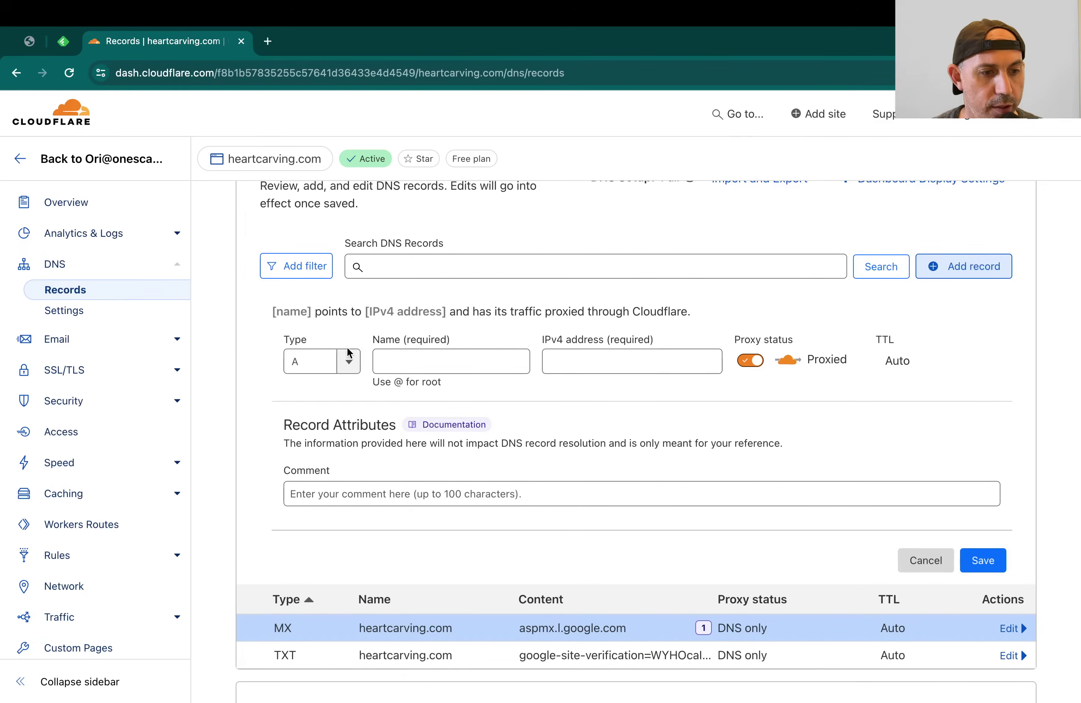
click(322, 357)
text(mx)
key(Return)
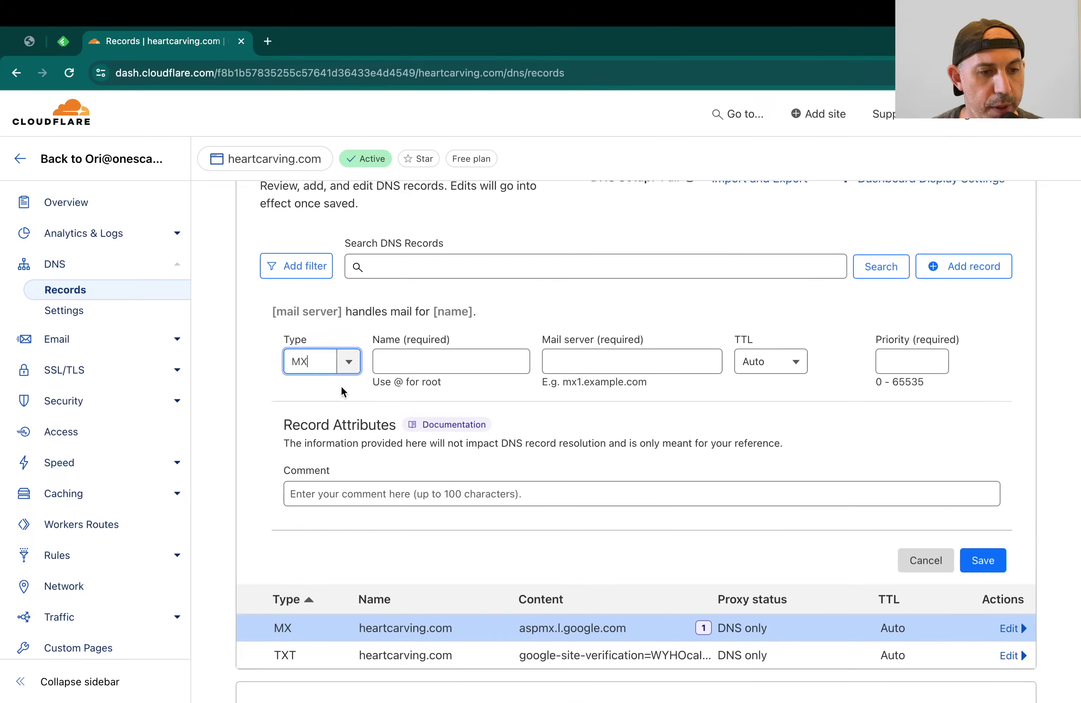
click(459, 355)
text(@)
click(570, 363)
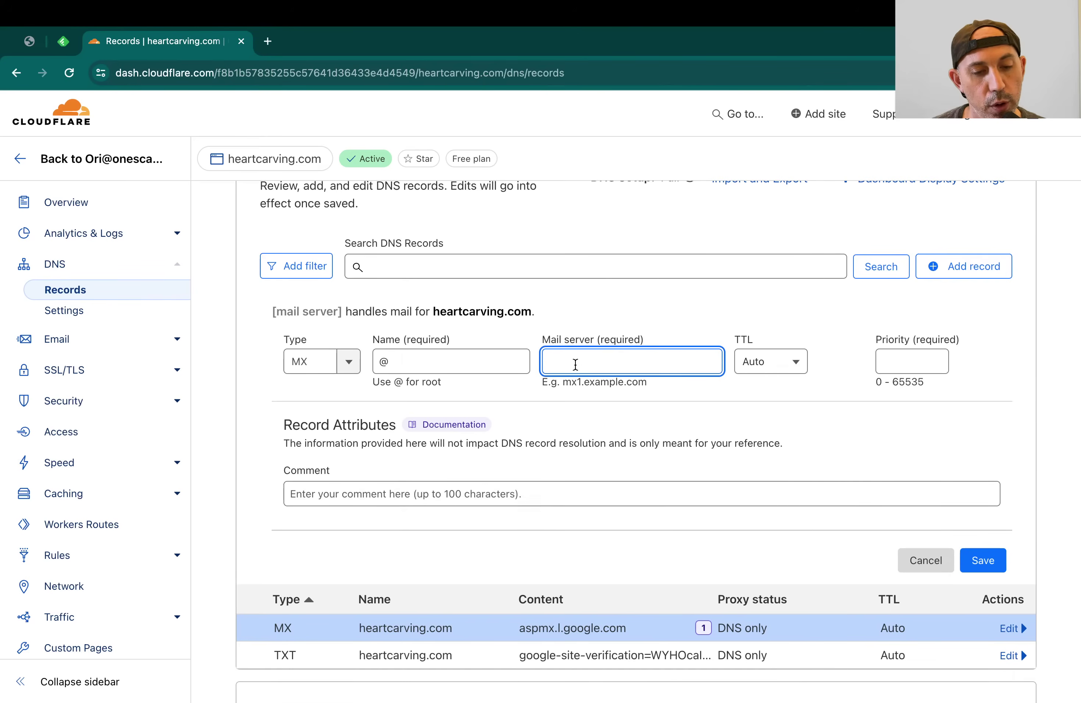
key(super+v)
click(913, 361)
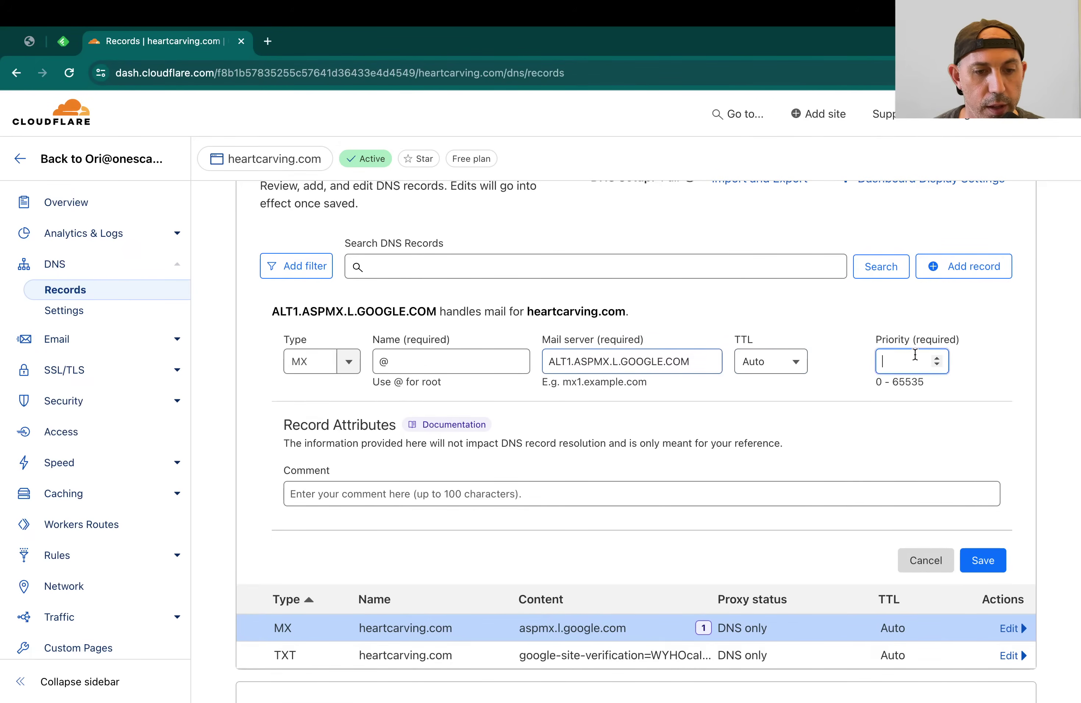
text(5)
click(981, 560)
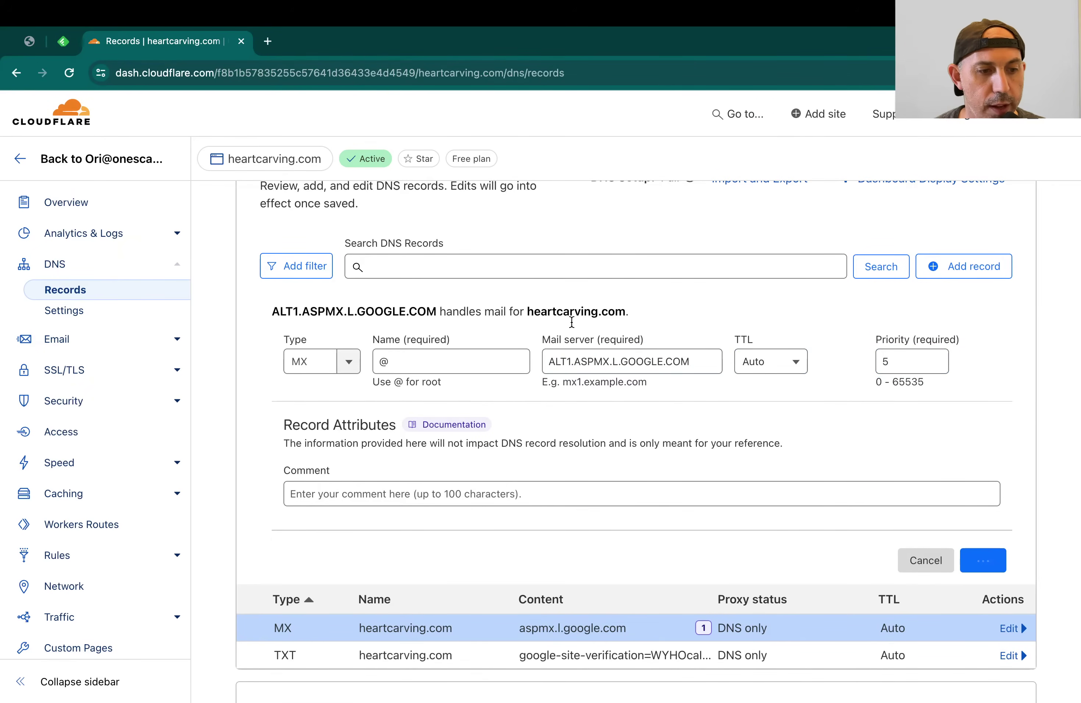
Add an @ MX record for ALT2.ASPMX.L.GOOGLE.COM at priority 5, then copy the ALT3 address
click(29, 41)
click(488, 445)
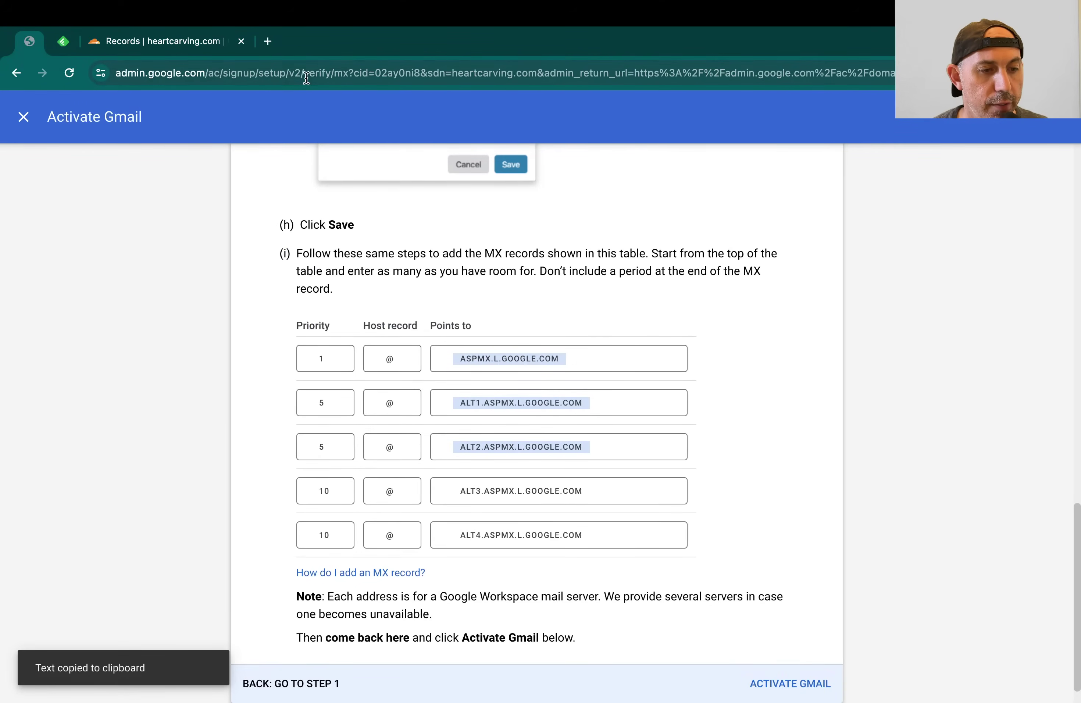
click(213, 51)
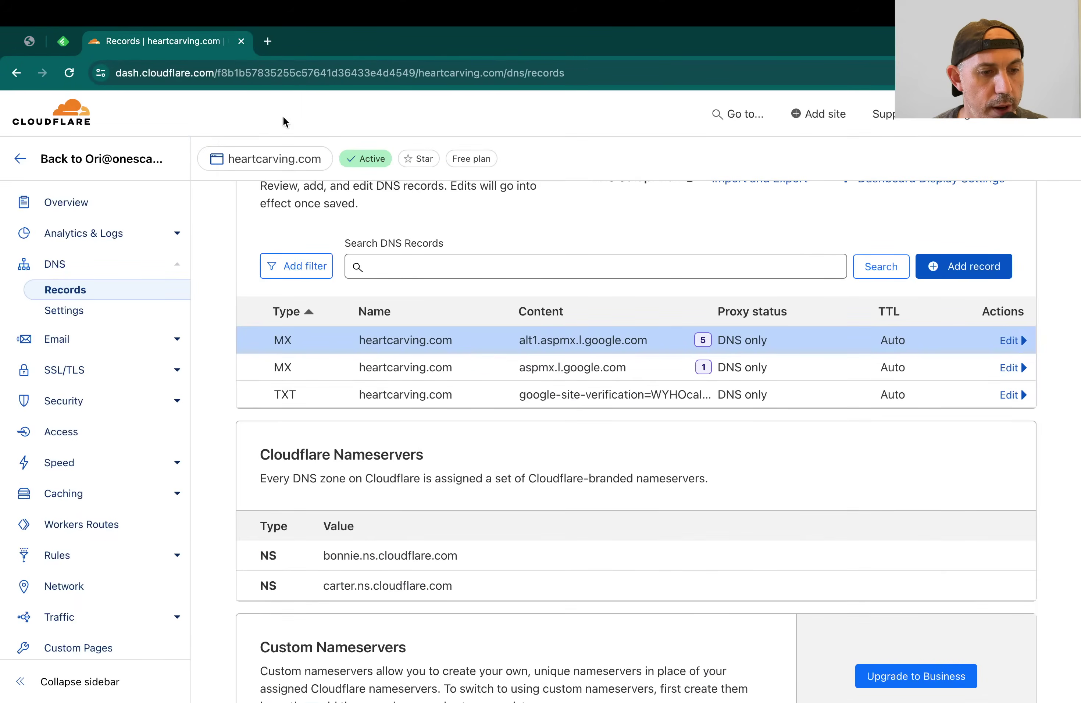
click(949, 270)
click(315, 362)
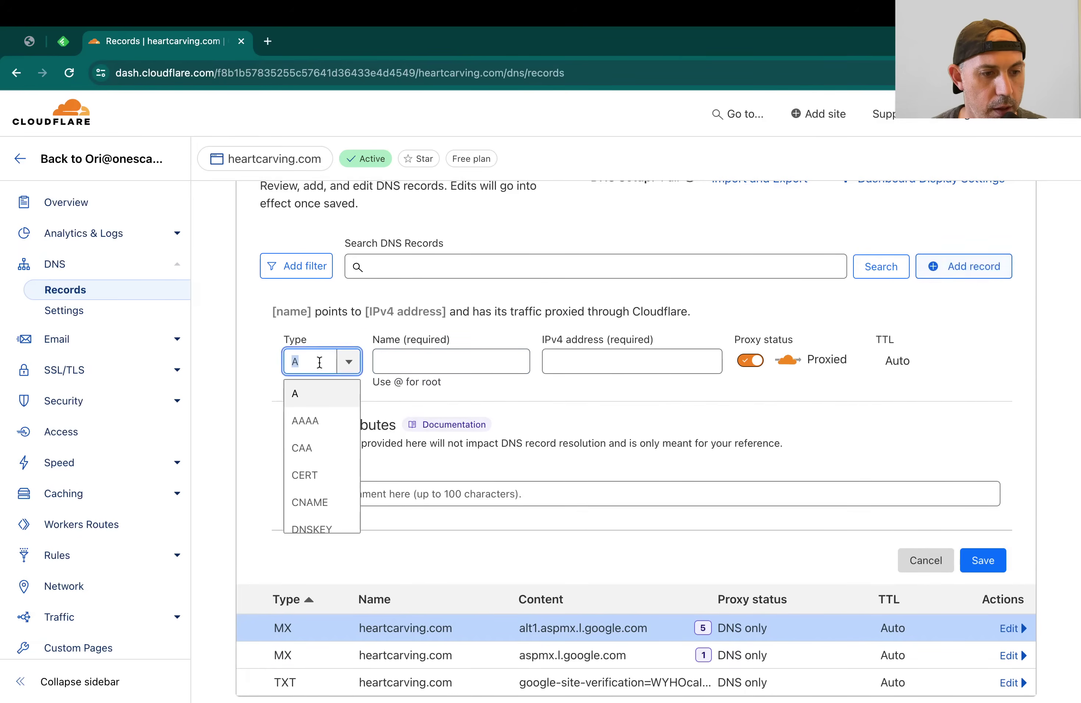
text(MX)
key(Return)
click(449, 360)
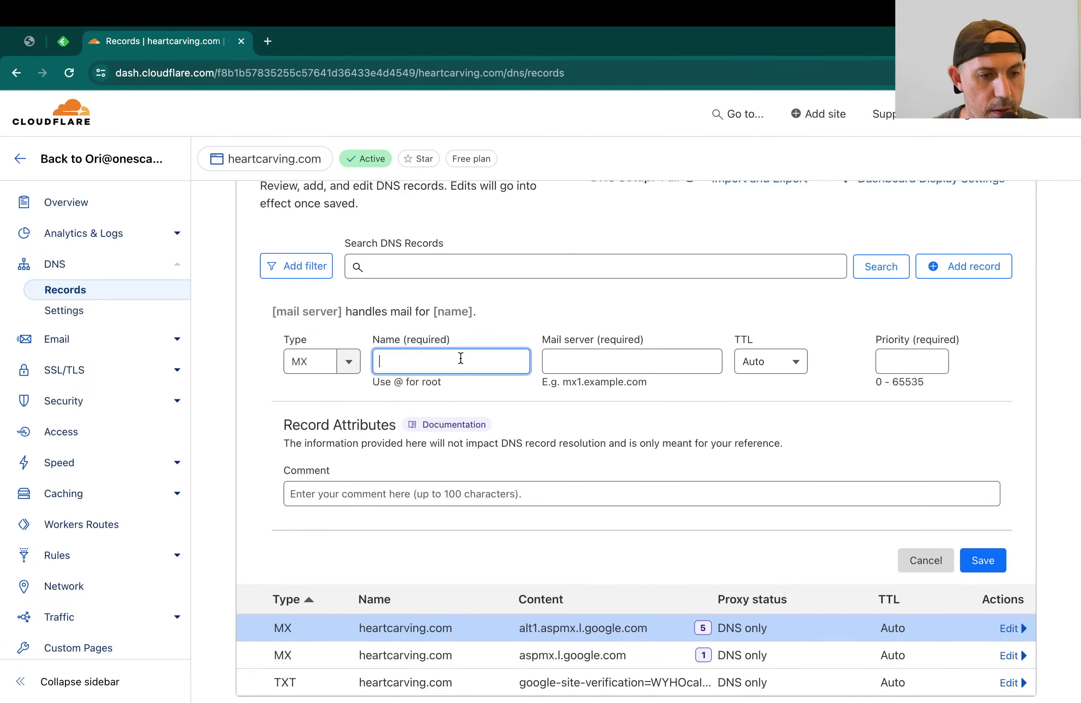
text(@)
click(699, 361)
key(super+v)
click(885, 363)
text(5)
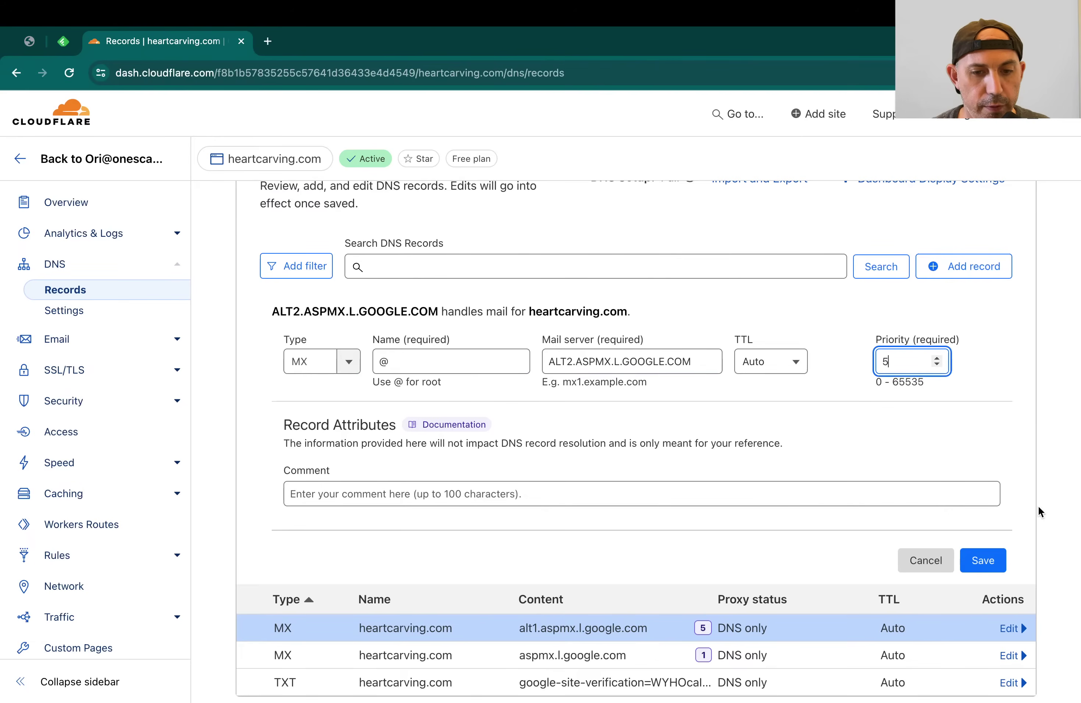
click(982, 560)
click(63, 44)
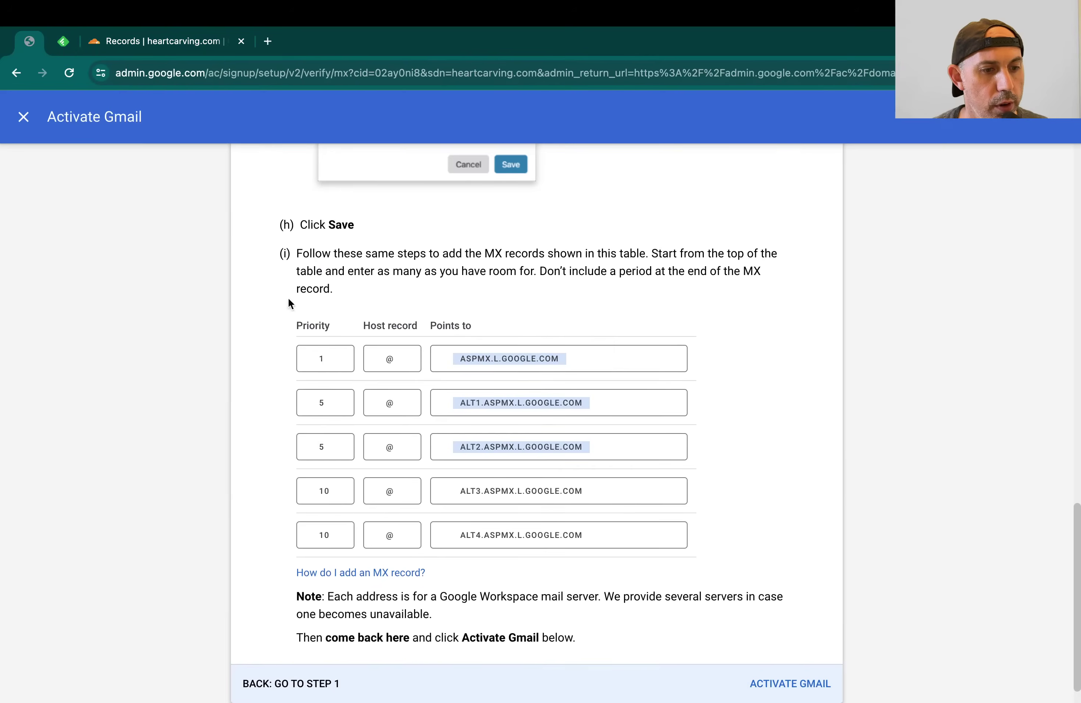
click(488, 491)
Add an @ MX record for ALT3.ASPMX.L.GOOGLE.COM at priority 10
click(210, 44)
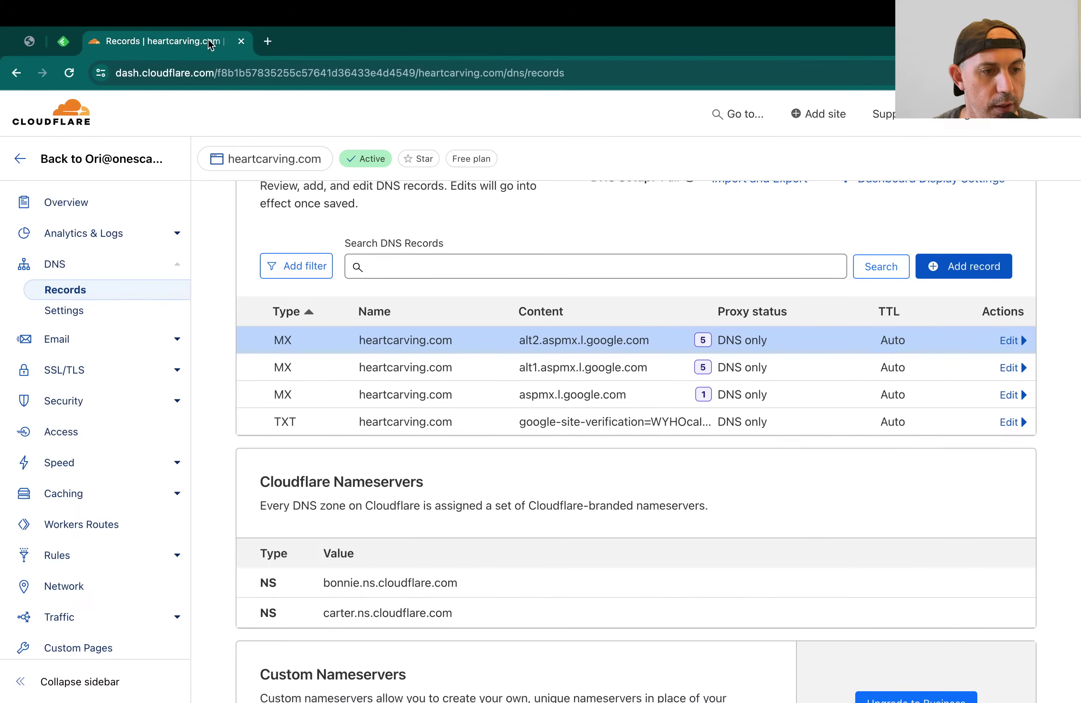
click(926, 266)
click(324, 361)
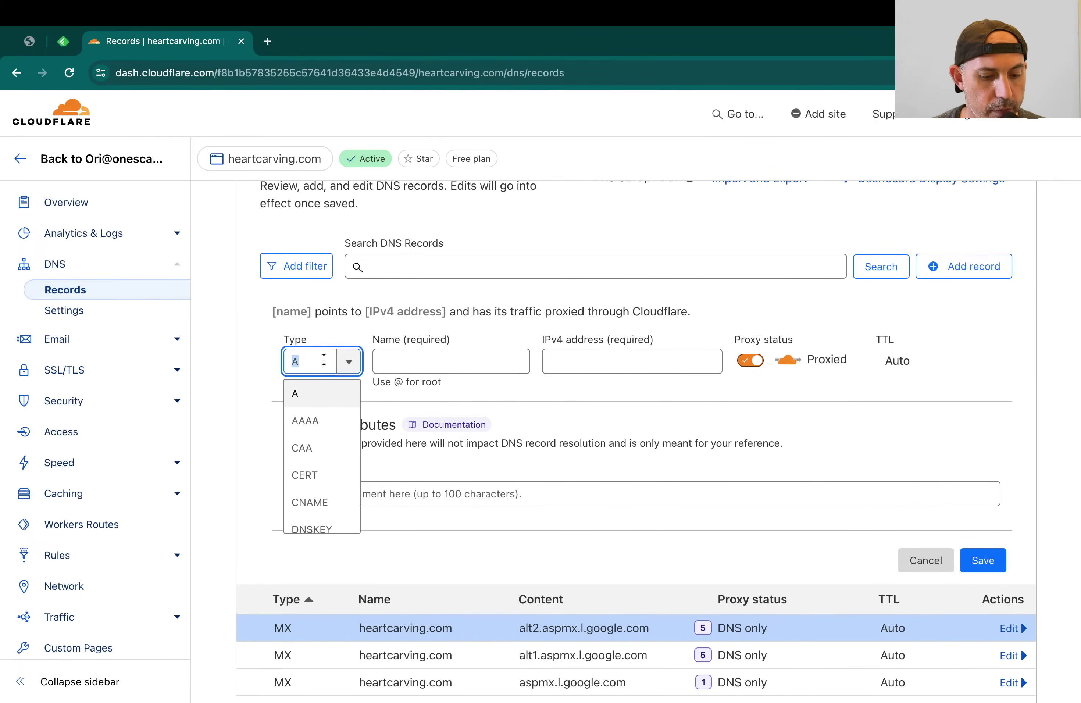
text(mx)
key(Return)
key(Tab)
text(@)
key(Tab)
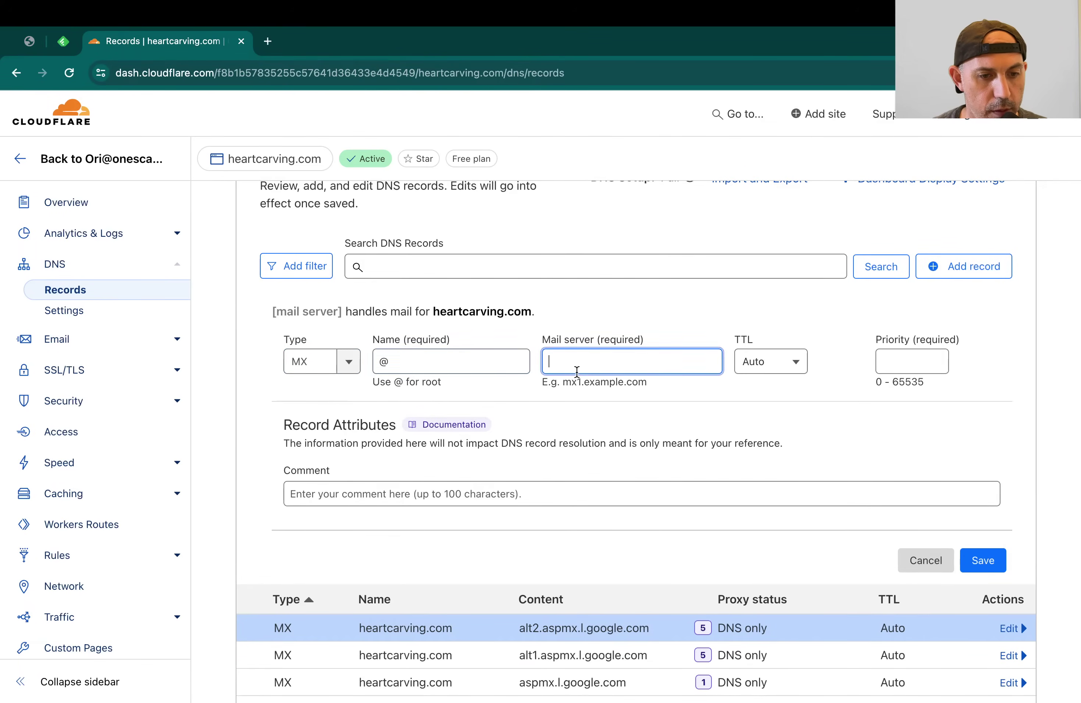
key(super+v)
click(878, 365)
text(10)
click(981, 560)
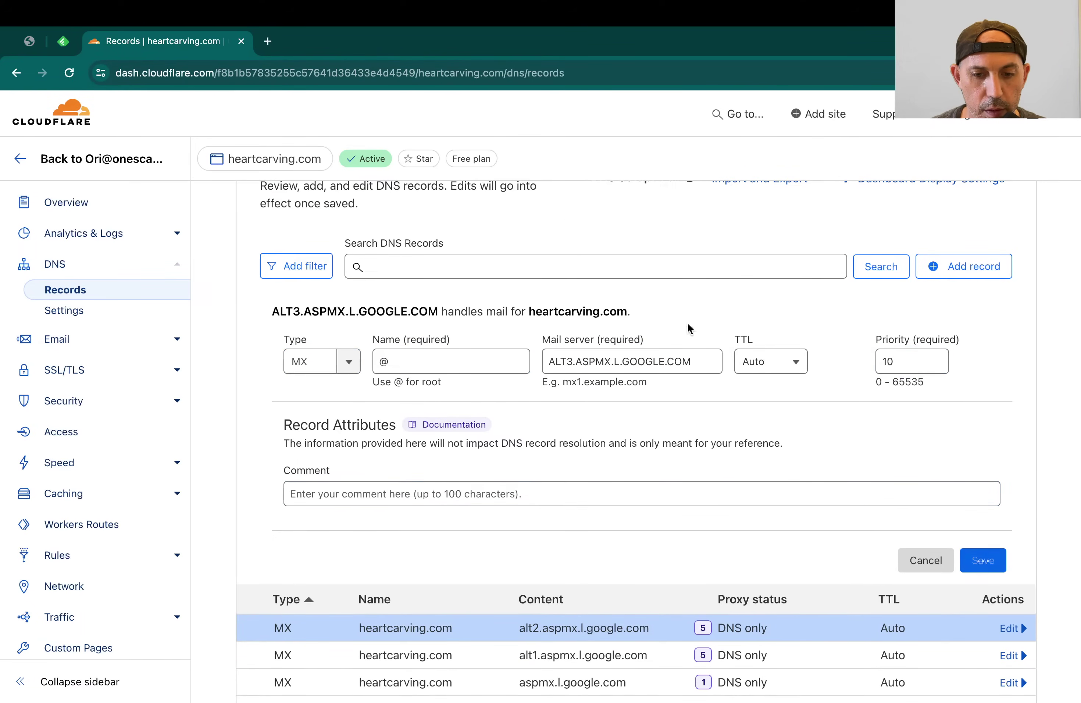
Add an @ MX record for ALT4.ASPMX.L.GOOGLE.COM at priority 10, then return to the Gmail instructions
click(29, 41)
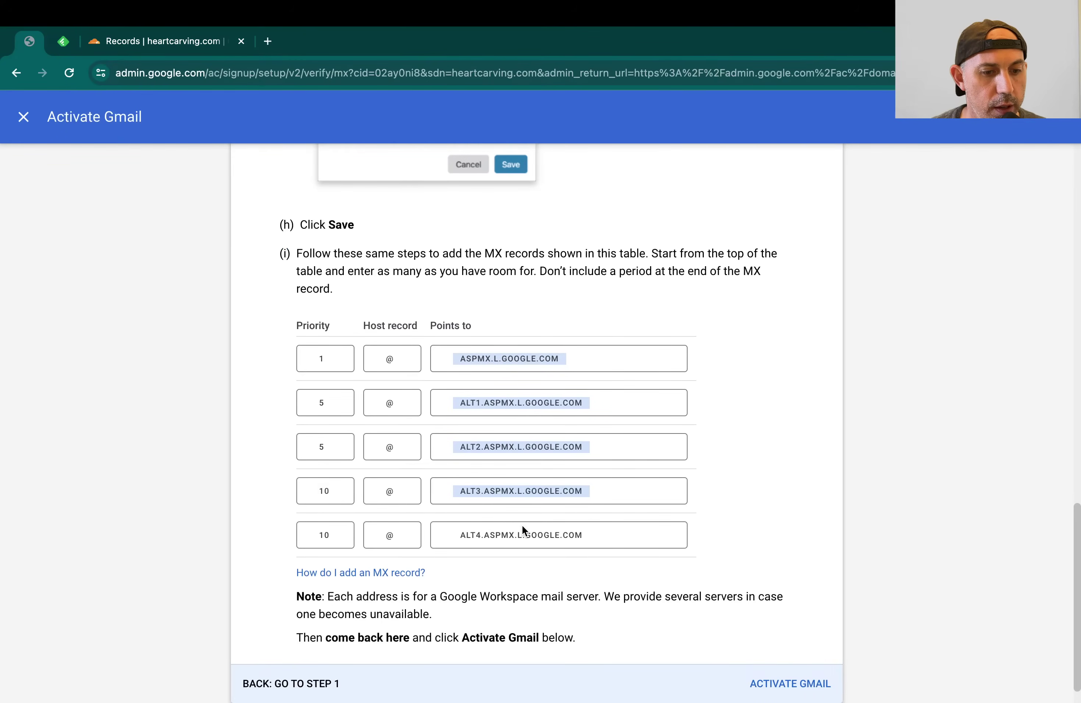
click(536, 535)
click(201, 41)
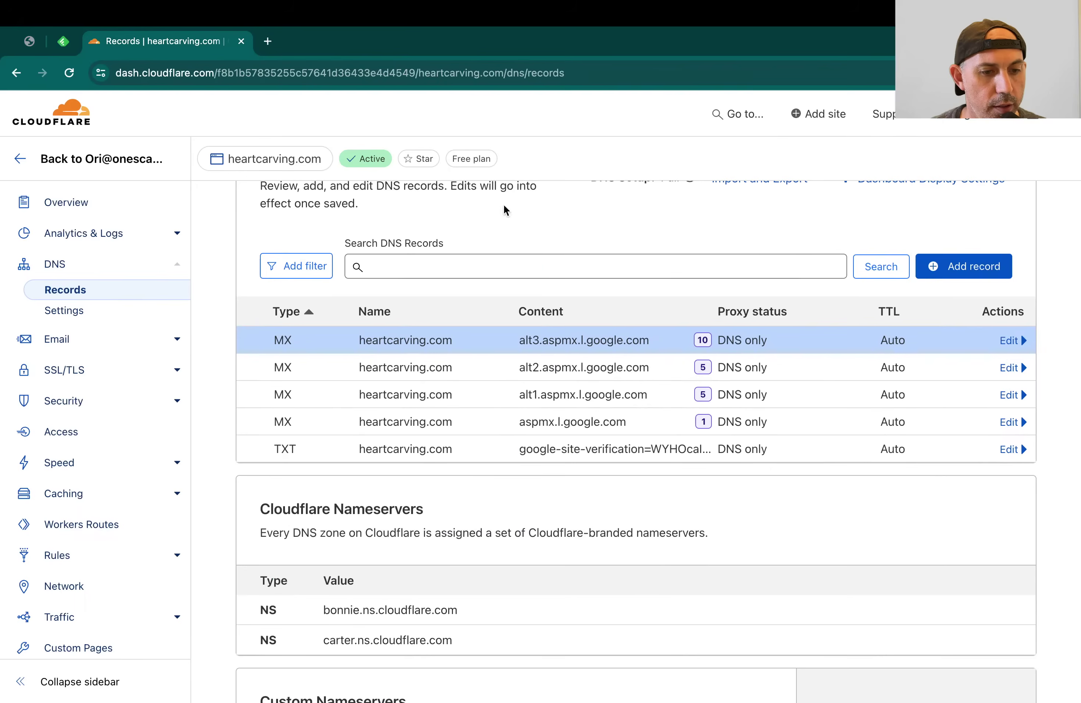
click(963, 266)
click(319, 361)
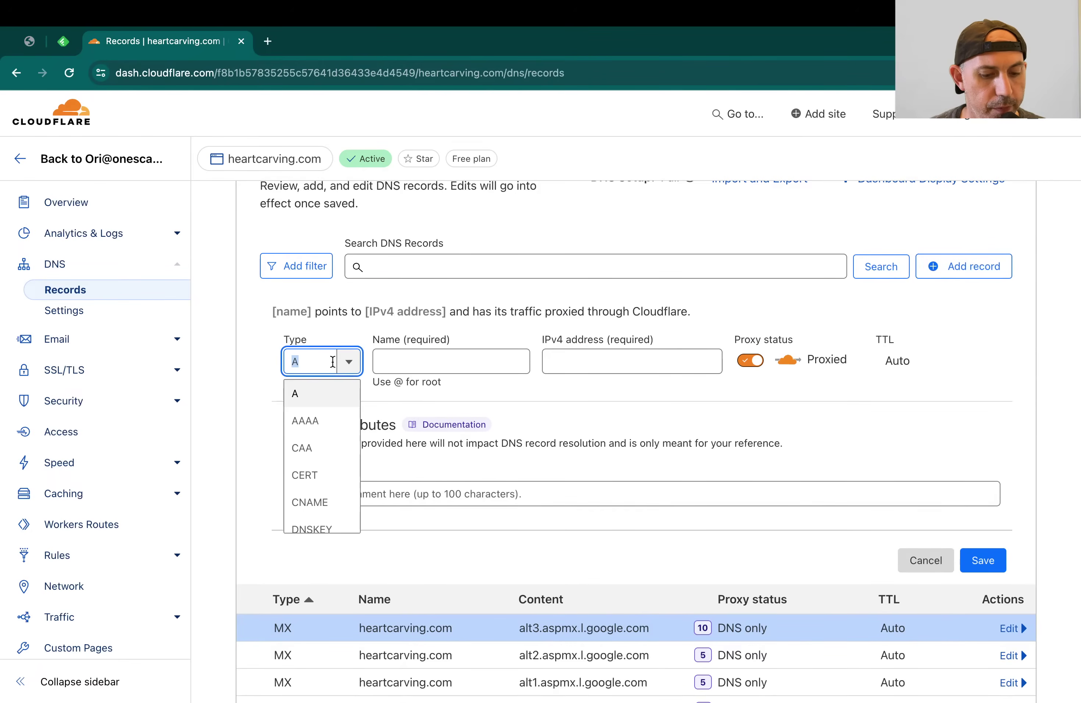
text(mx)
key(Return)
key(Tab)
text(@)
key(Tab)
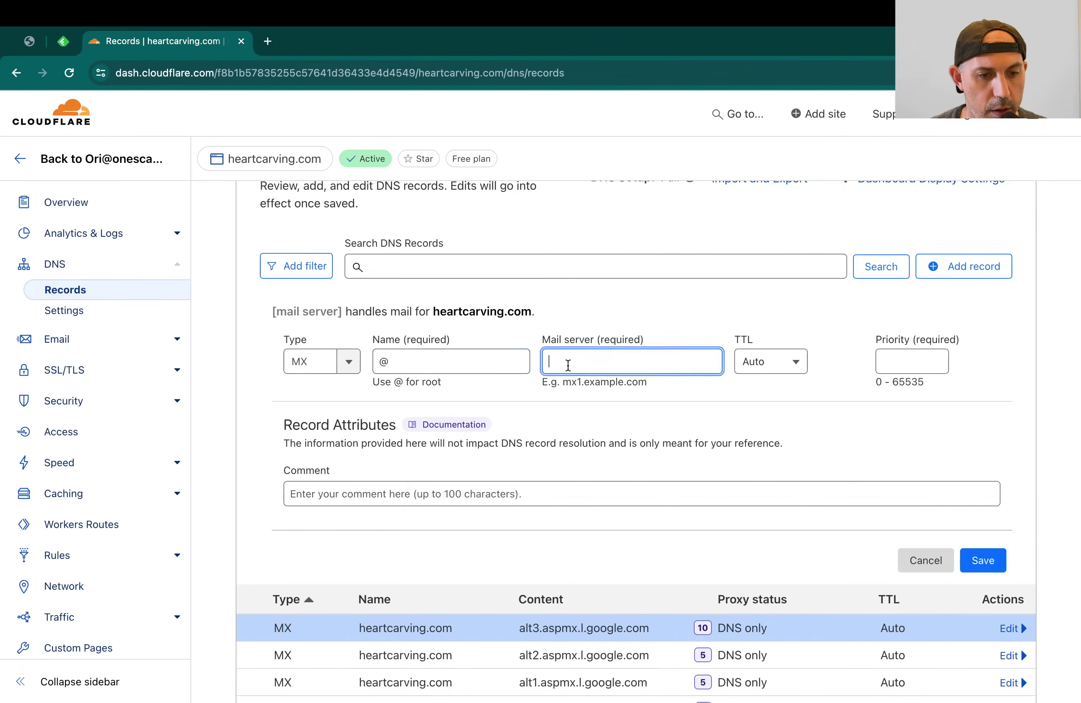
key(ctrl+v)
click(910, 364)
text(10)
click(981, 562)
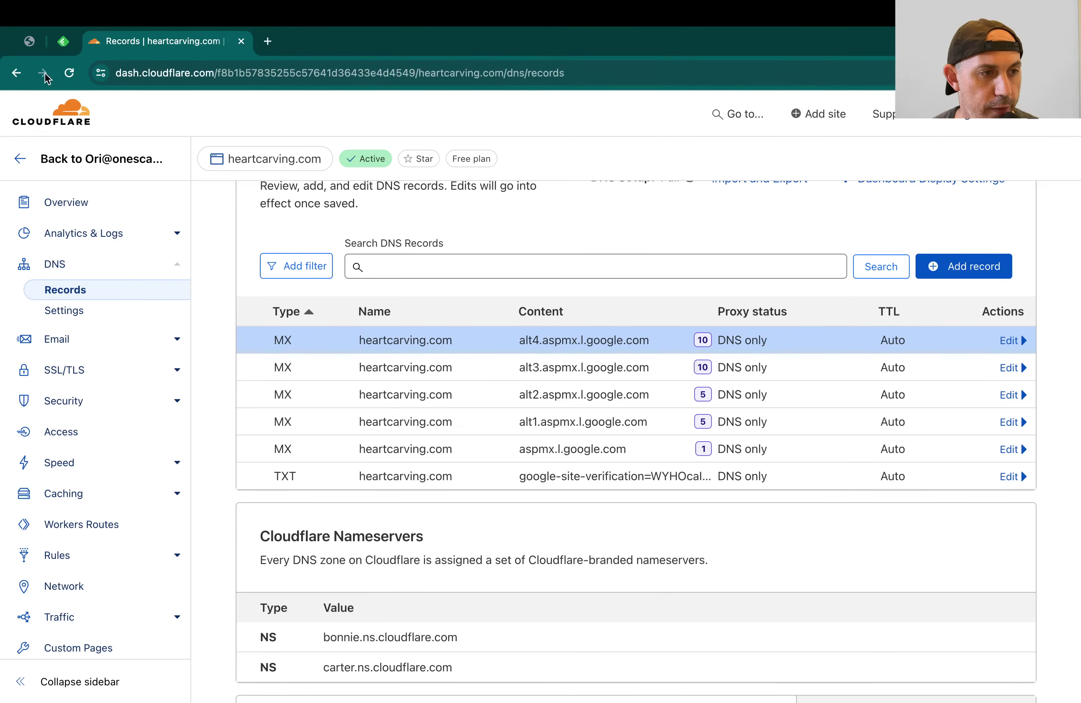
click(29, 42)
scroll(750, 499, down, 1)
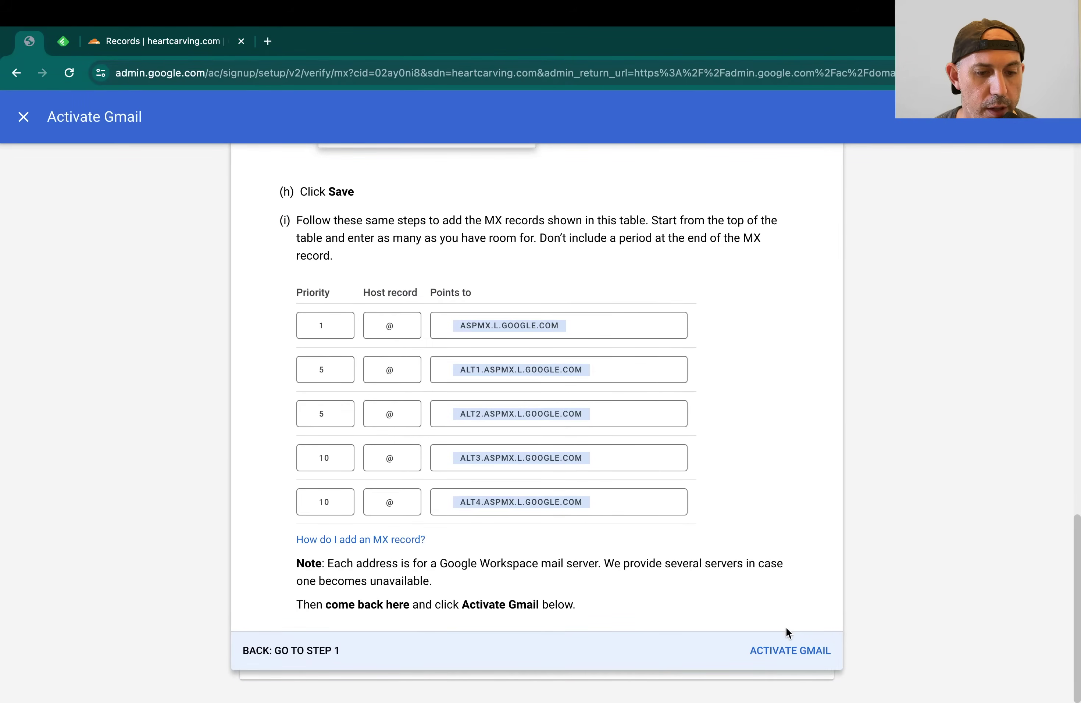
Activate Gmail for heartcarving.com after the MX check and confirm its Gmail activated status
click(799, 652)
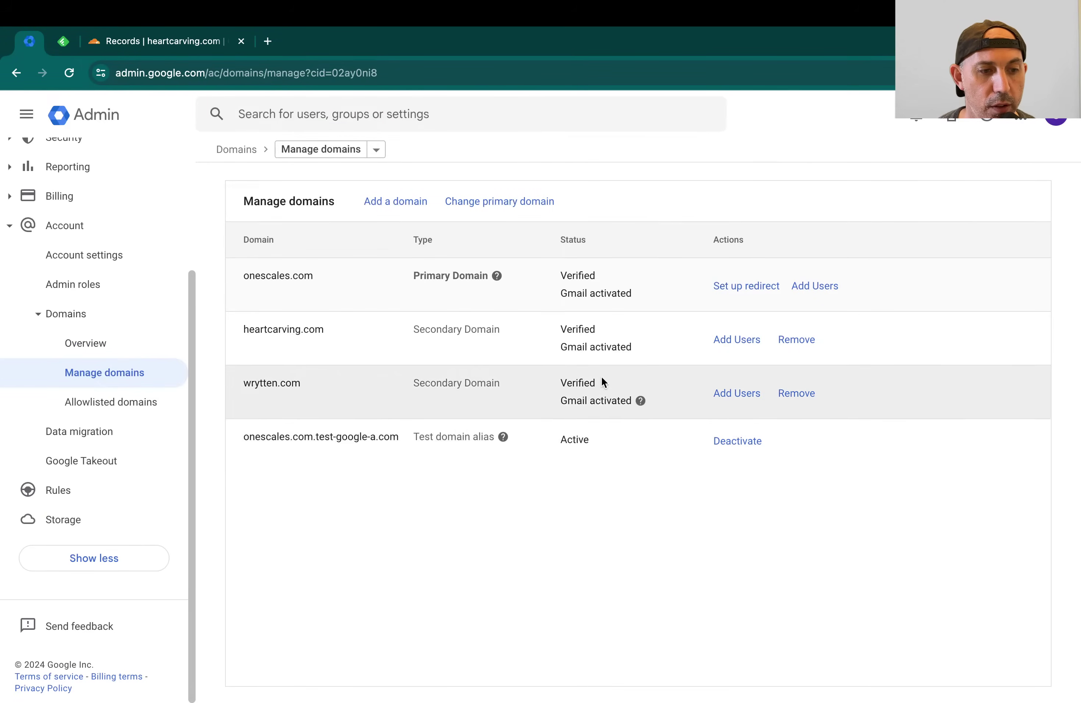
drag(565, 346, 612, 346)
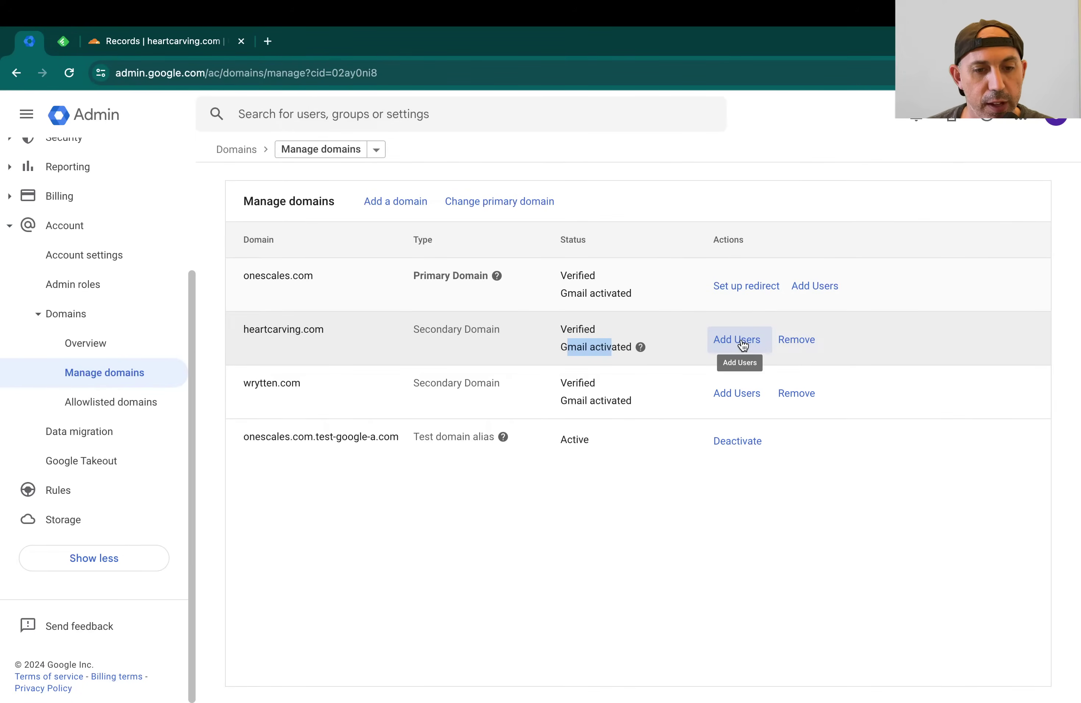
Add a new user with first and last name on the heartcarving.com email domain
click(742, 344)
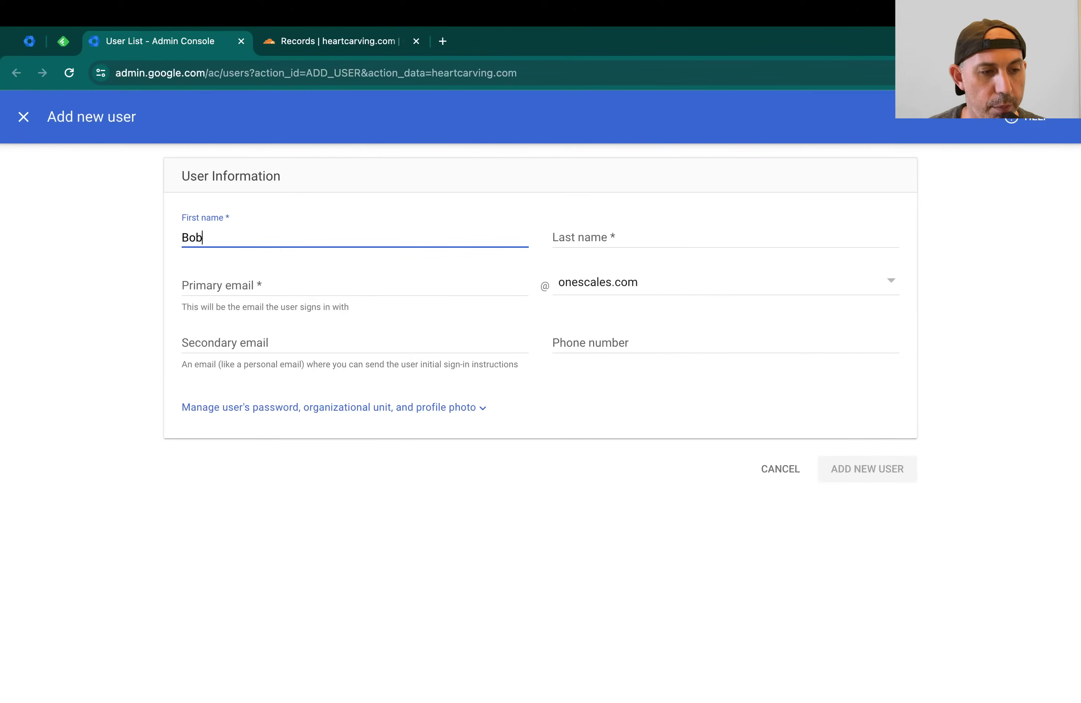
click(594, 237)
text(Smith)
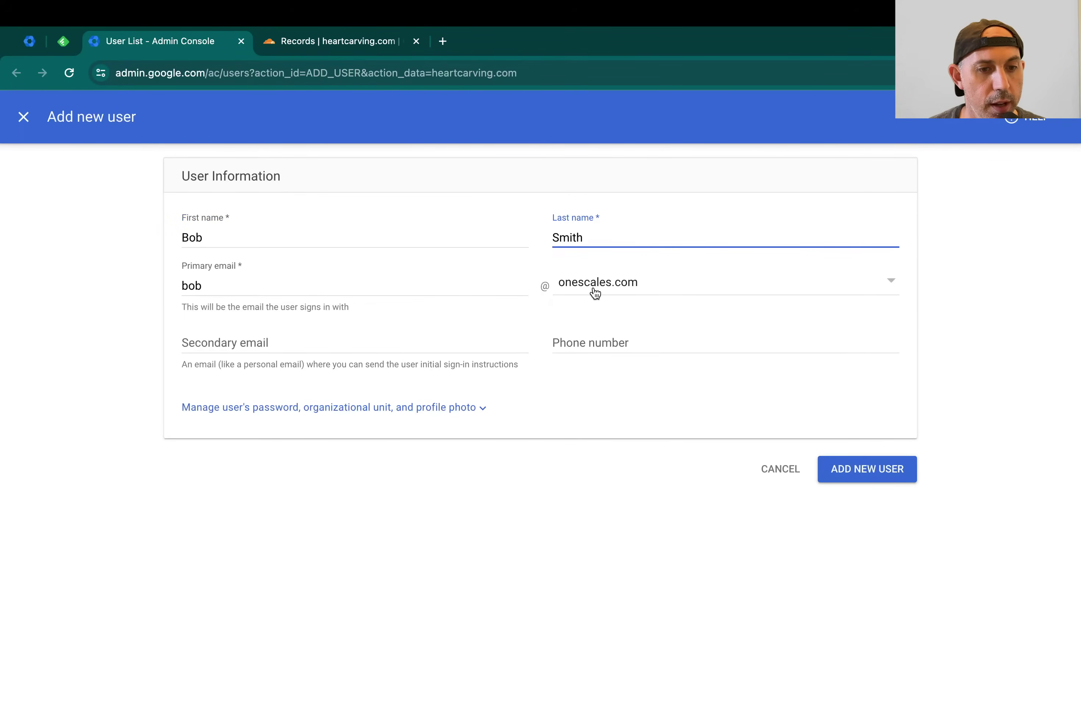
click(591, 288)
click(644, 251)
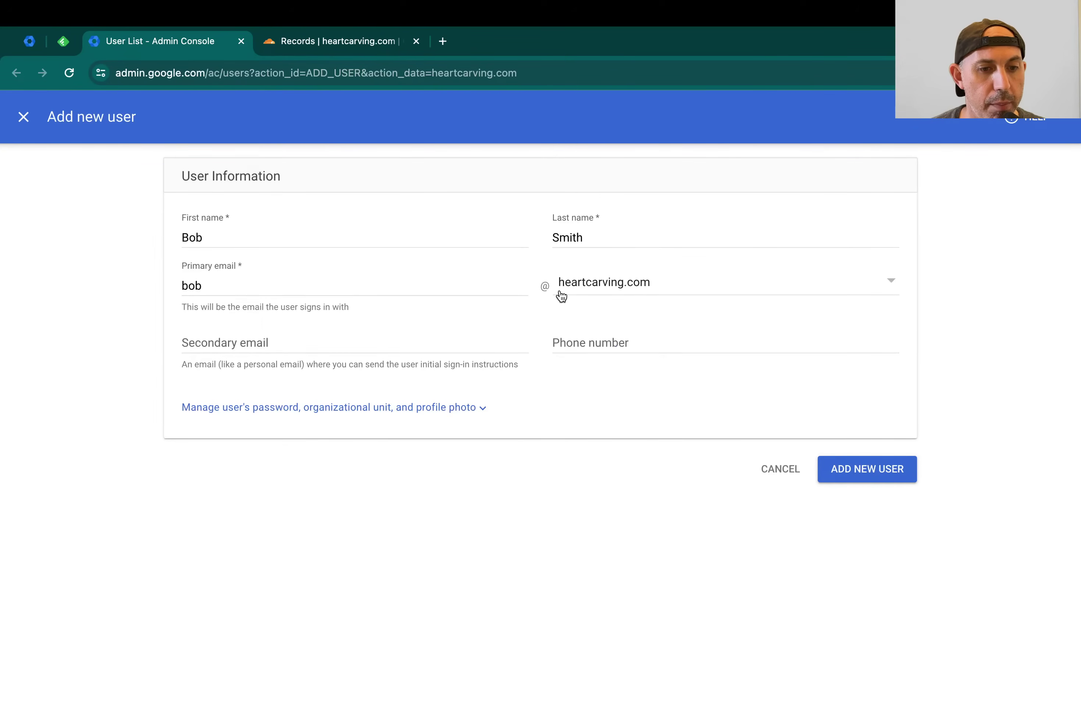
click(870, 472)
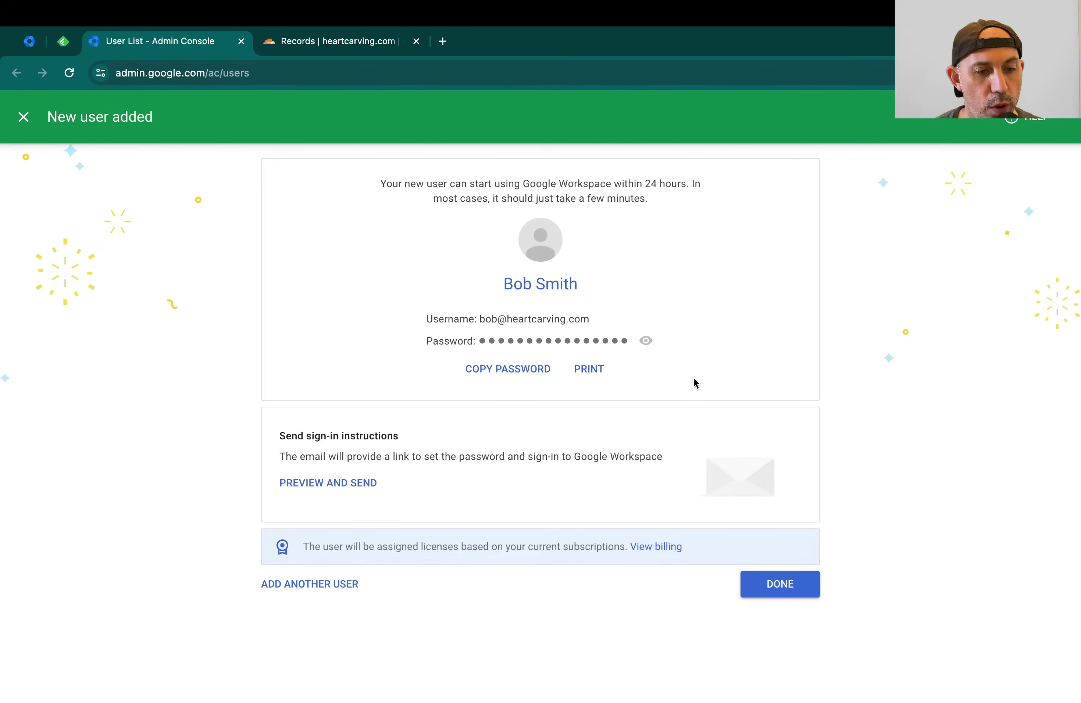
Reveal and copy the new user's generated password, checking the copy in a new tab
click(645, 340)
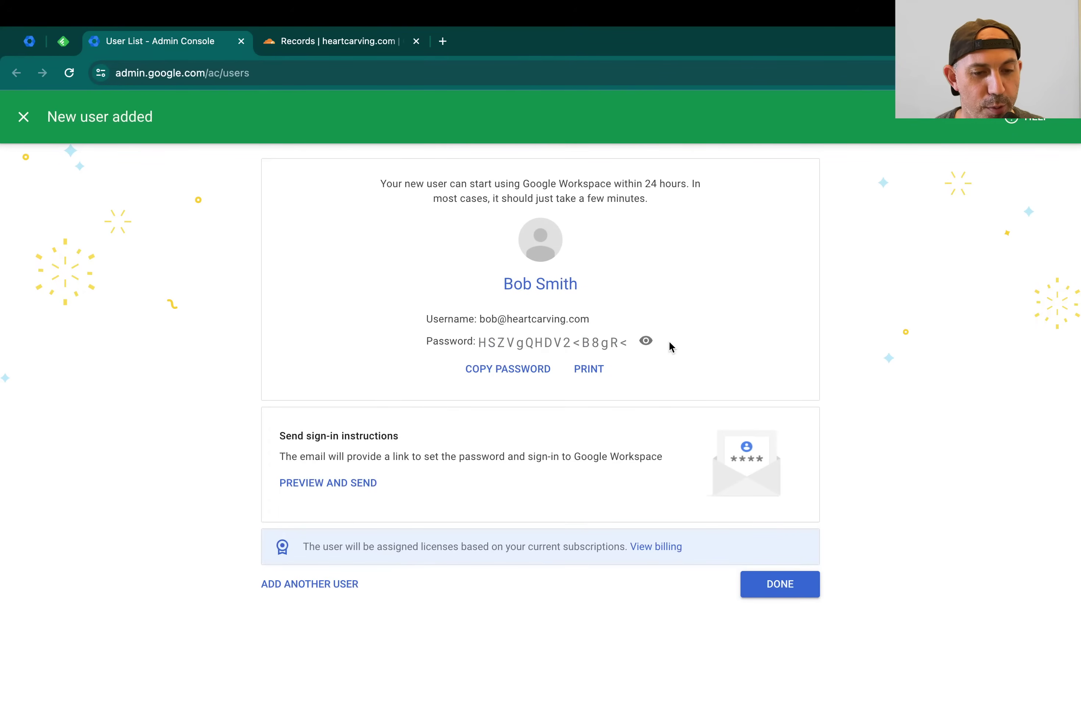
click(508, 370)
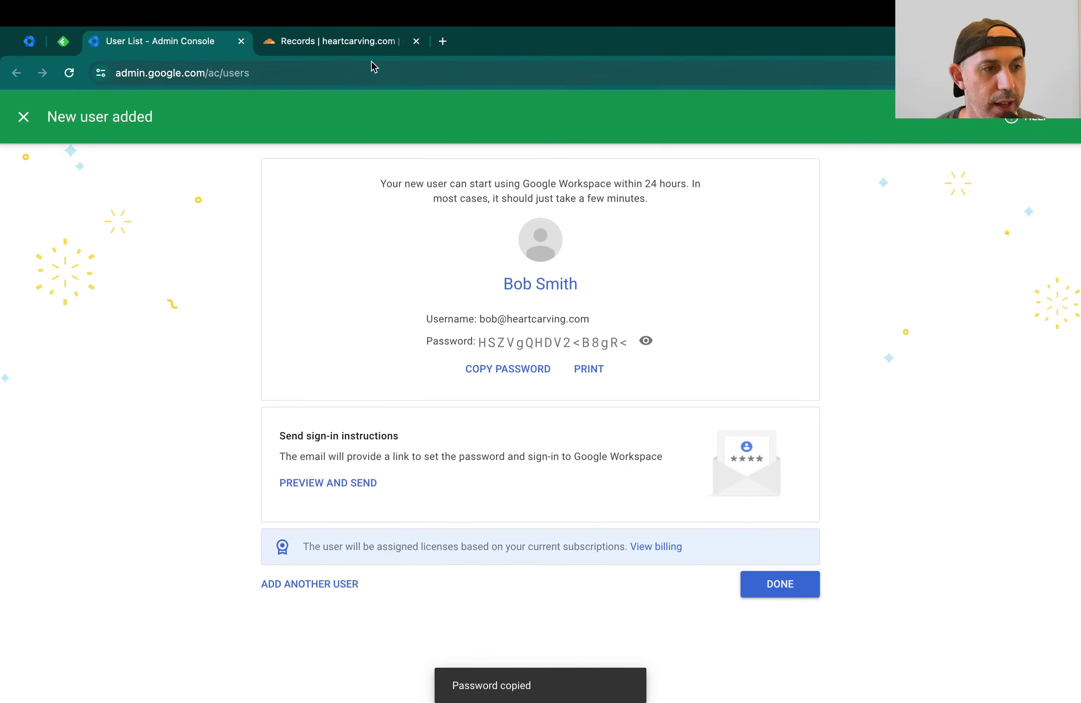
click(442, 41)
key(super+v)
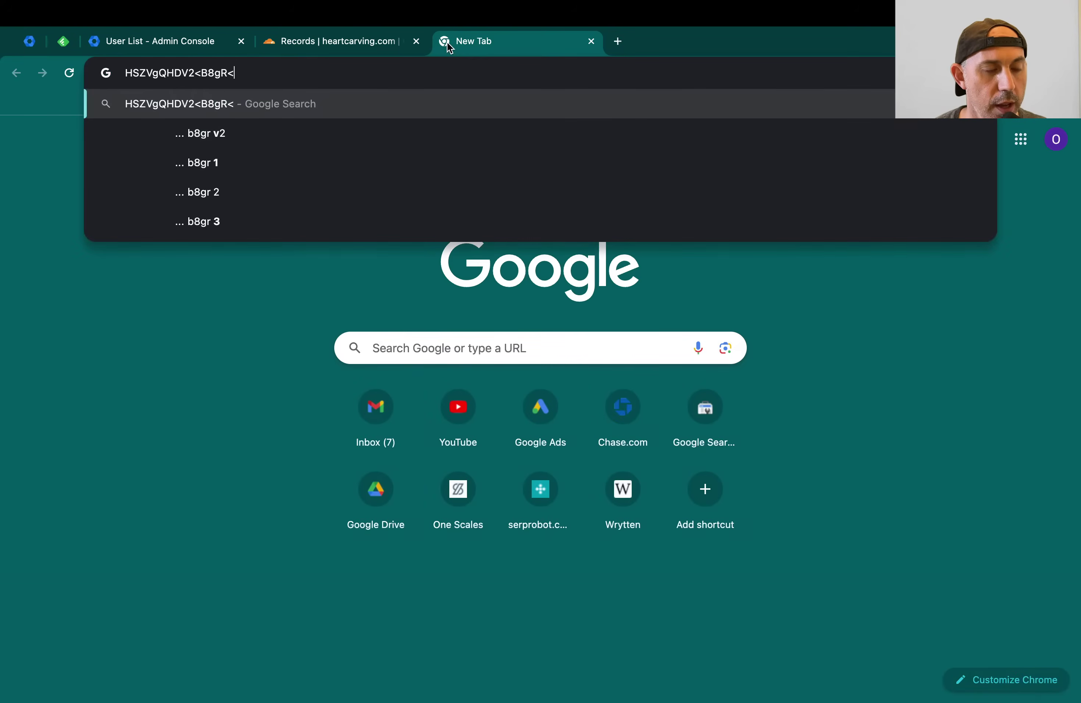
key(Return)
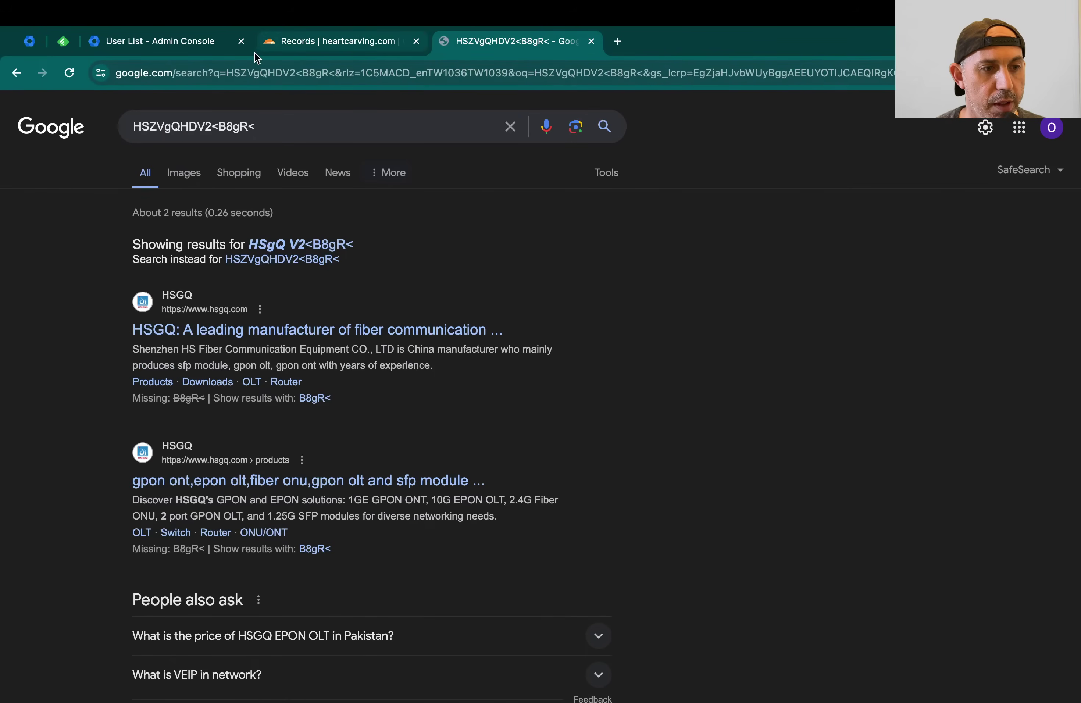
click(207, 48)
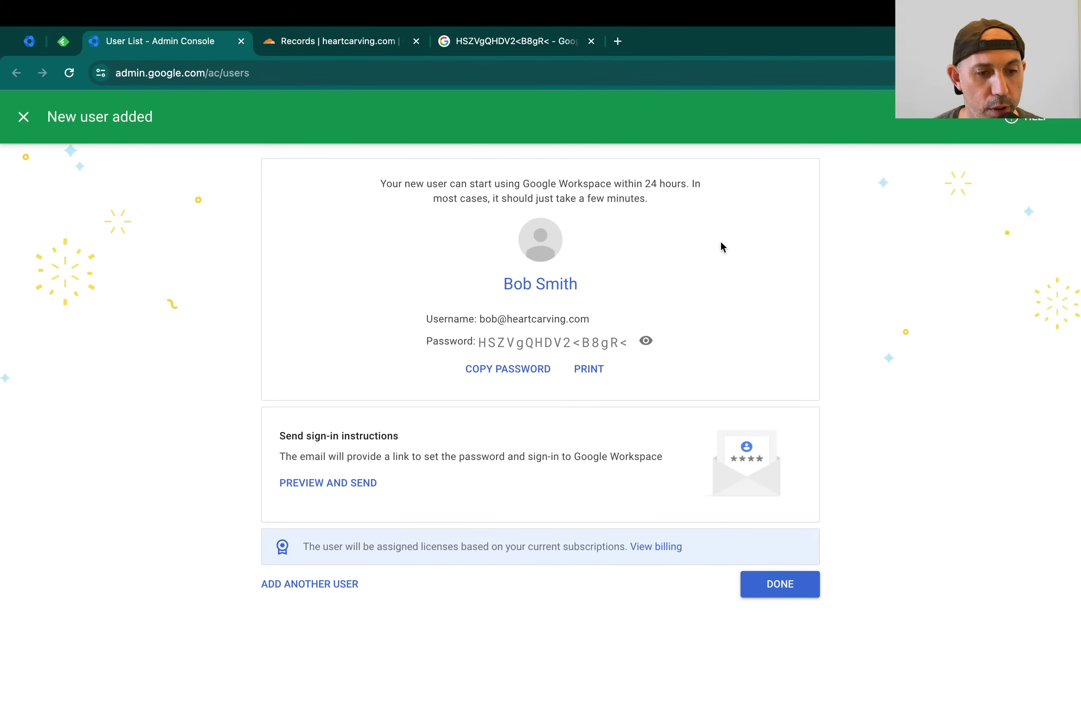
click(1066, 74)
In a private window, sign in at gmail.com as the new heartcarving.com user with the generated password
click(998, 144)
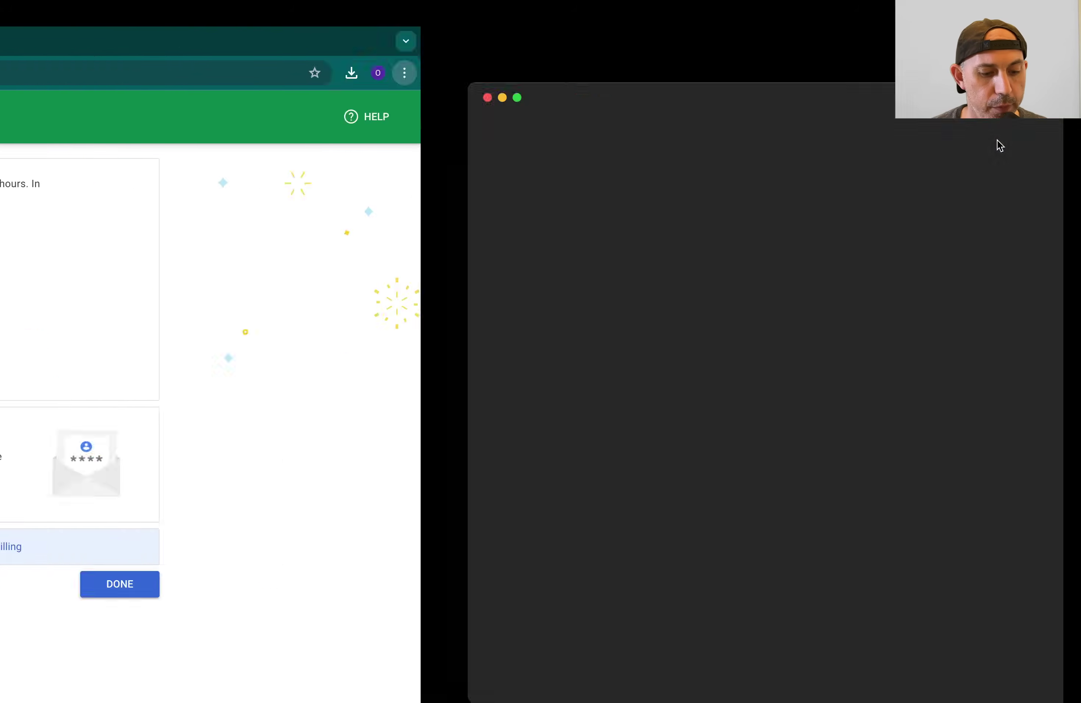
text(gmail.com)
key(Return)
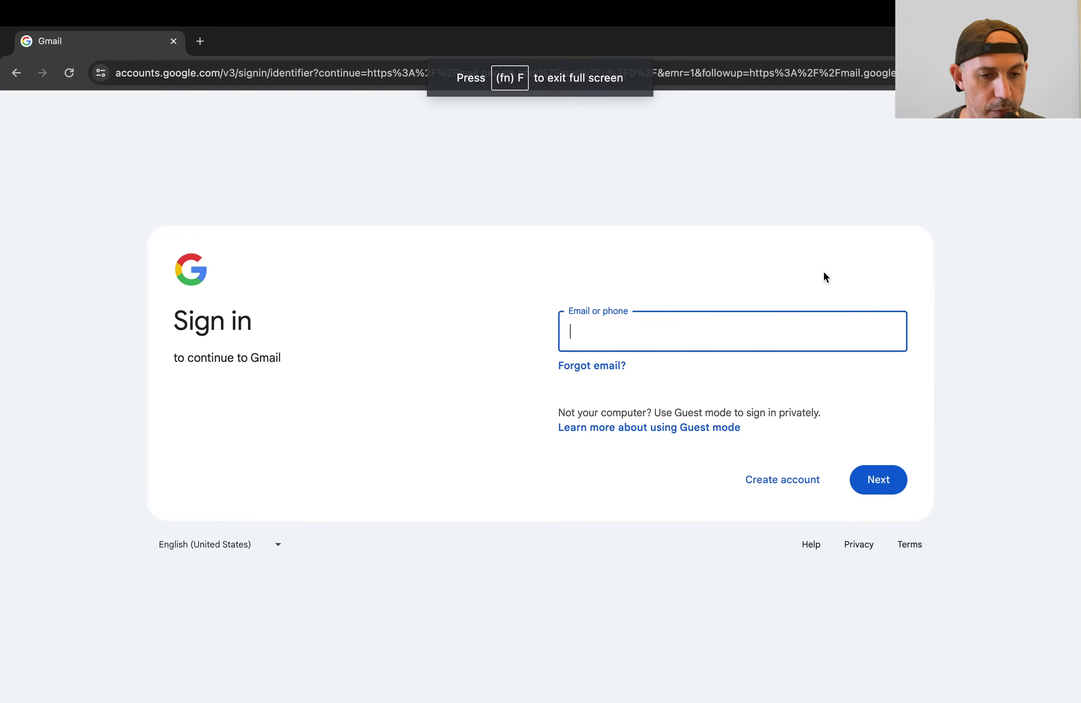
key(super+v)
key(super+a)
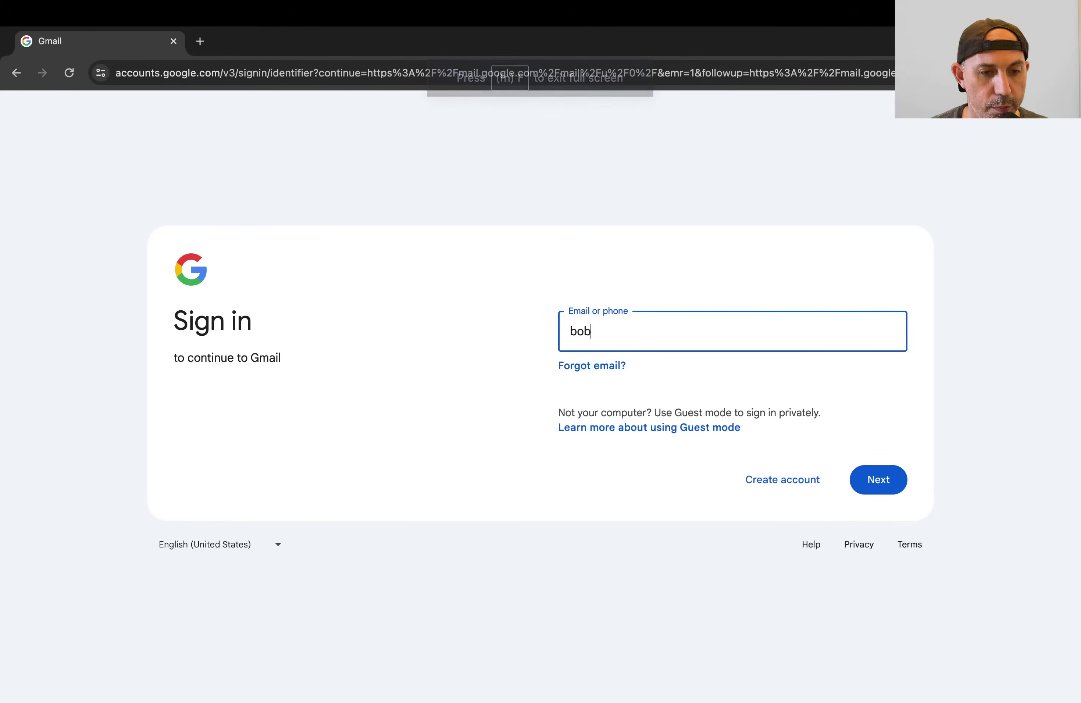
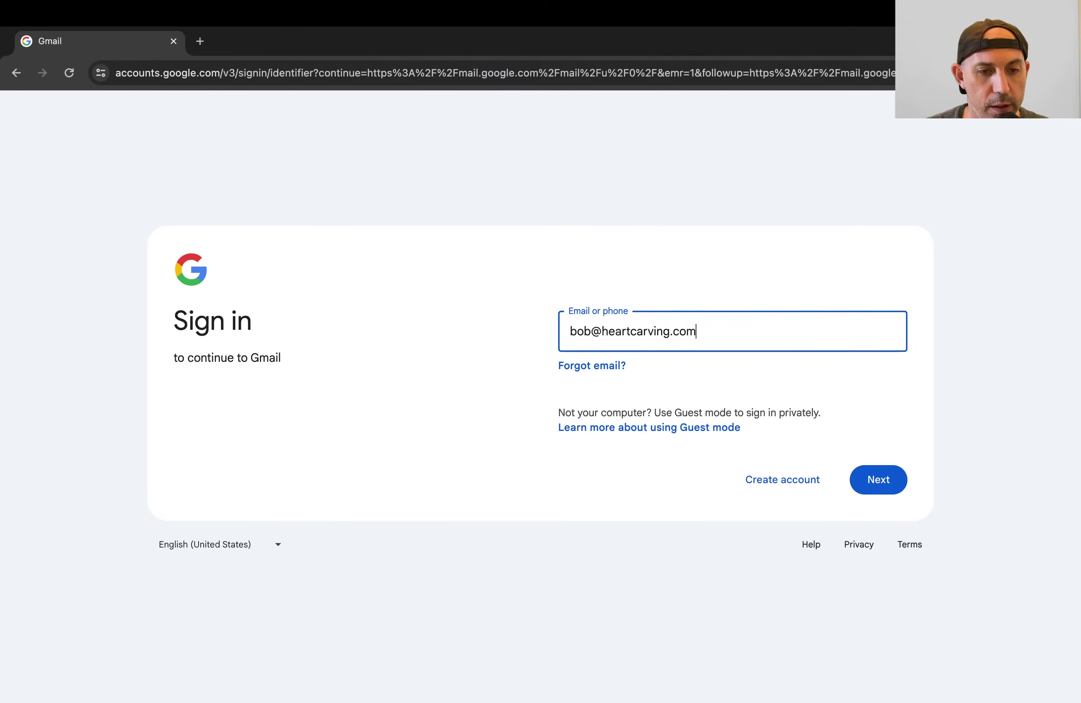
key(Return)
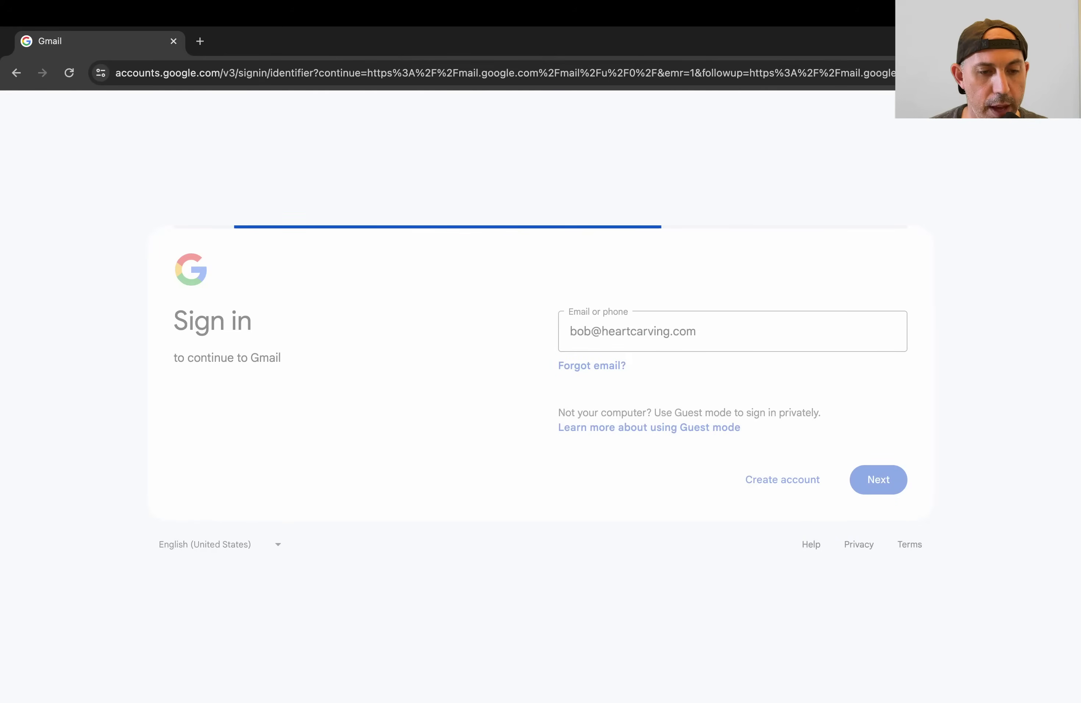
key(super+v)
key(Return)
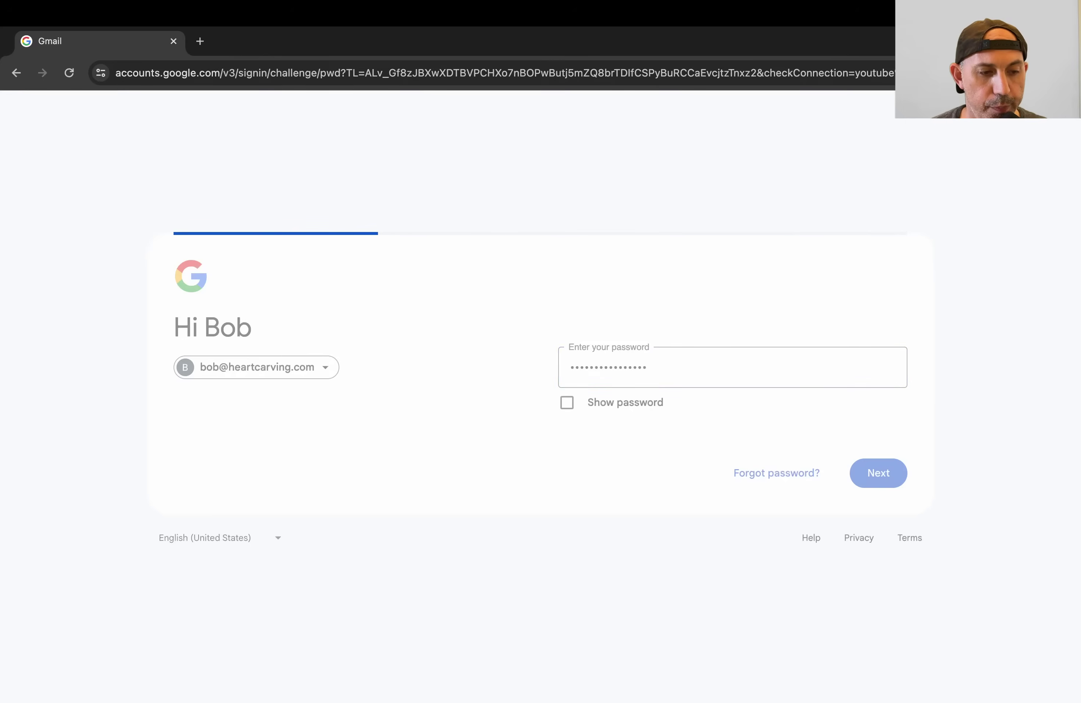
click(574, 503)
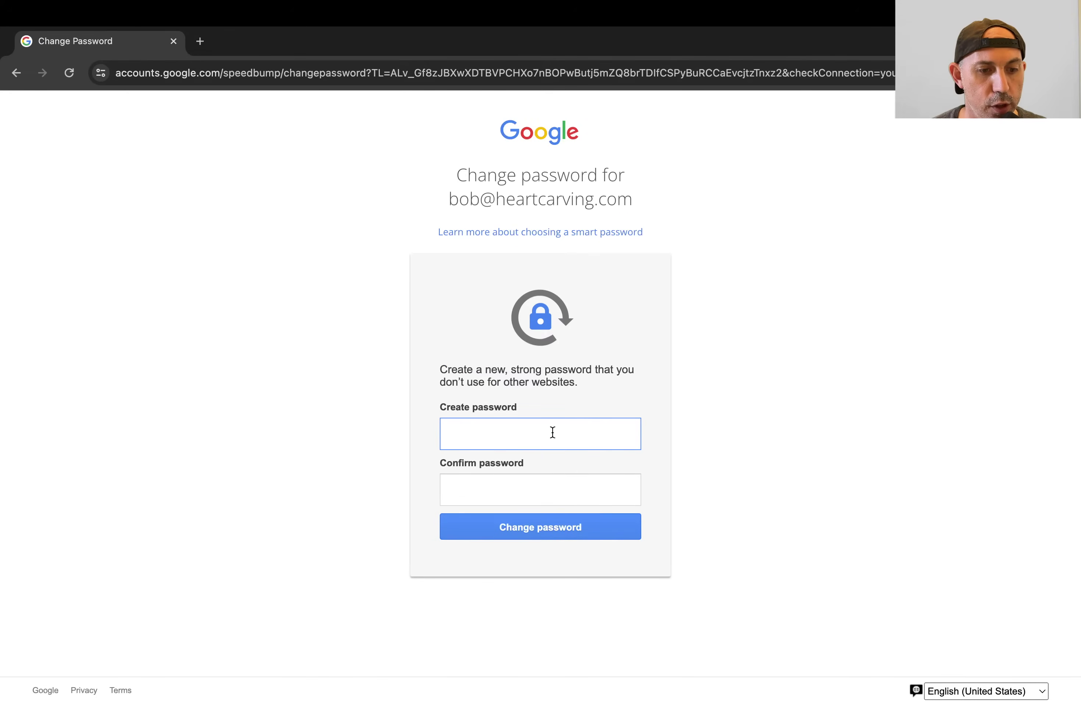
Change the account's password to a newly composed one, keeping a copy in another window
click(527, 75)
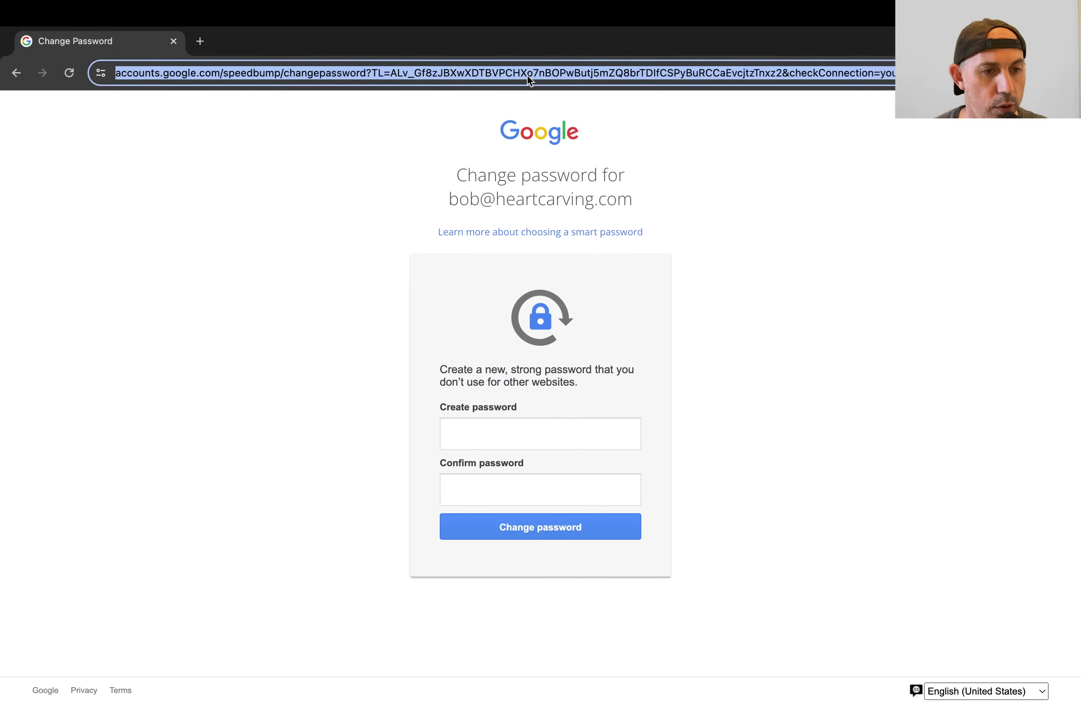
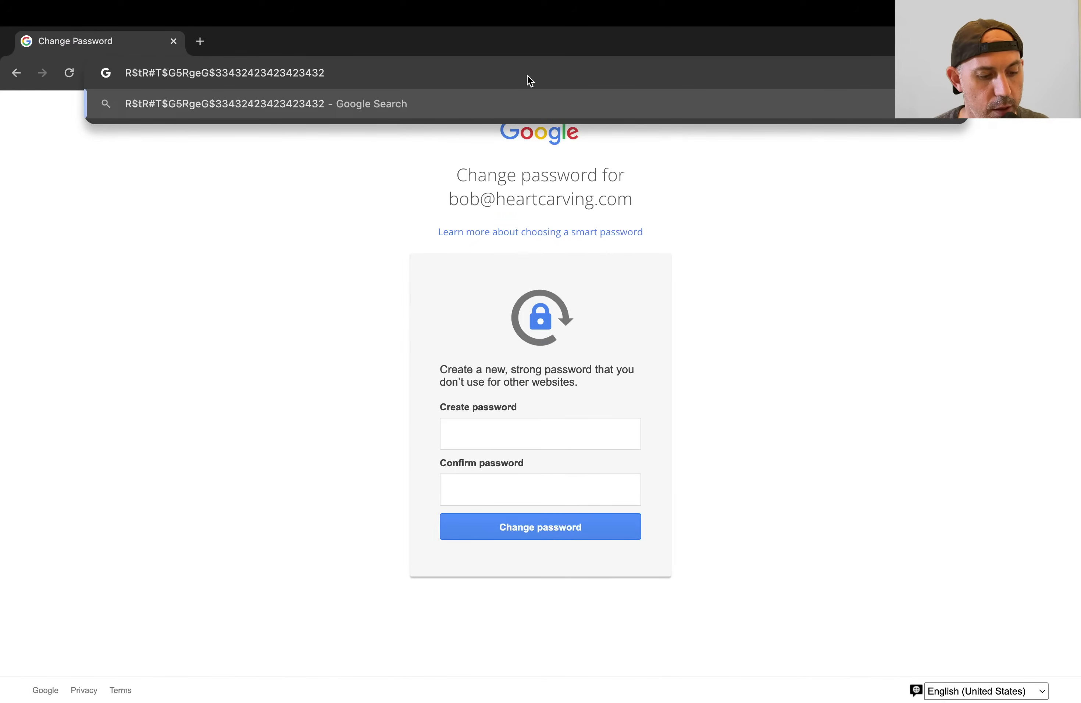
key(ctrl+a)
key(ctrl+x)
click(525, 424)
key(ctrl+v)
click(531, 490)
key(ctrl+v)
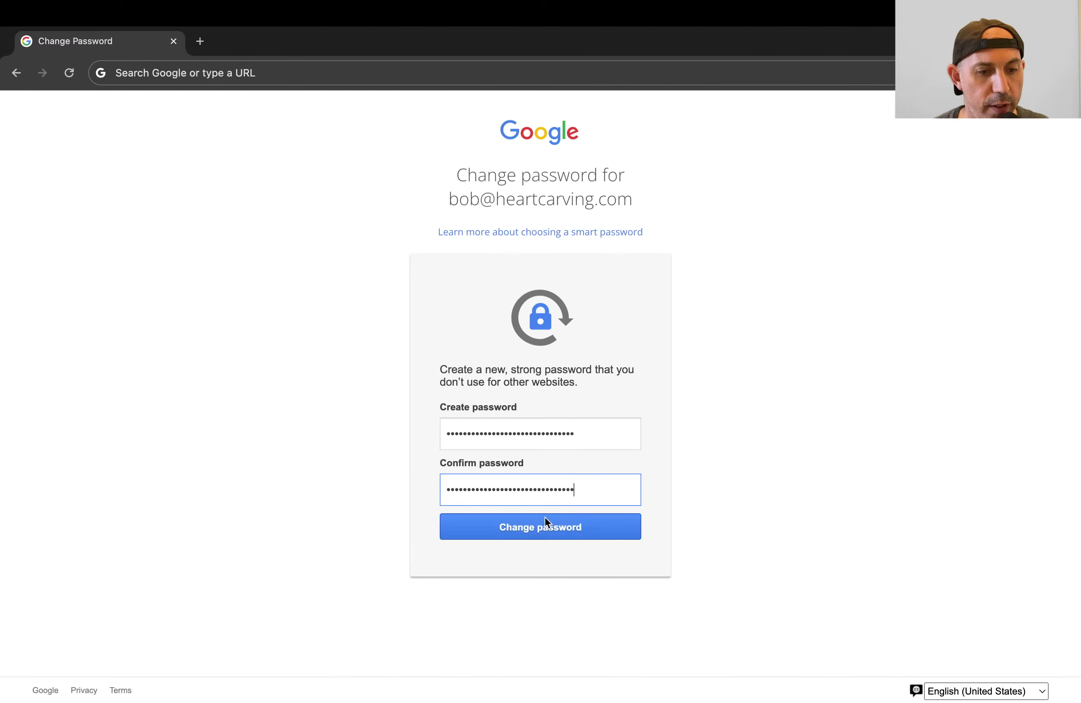
click(548, 525)
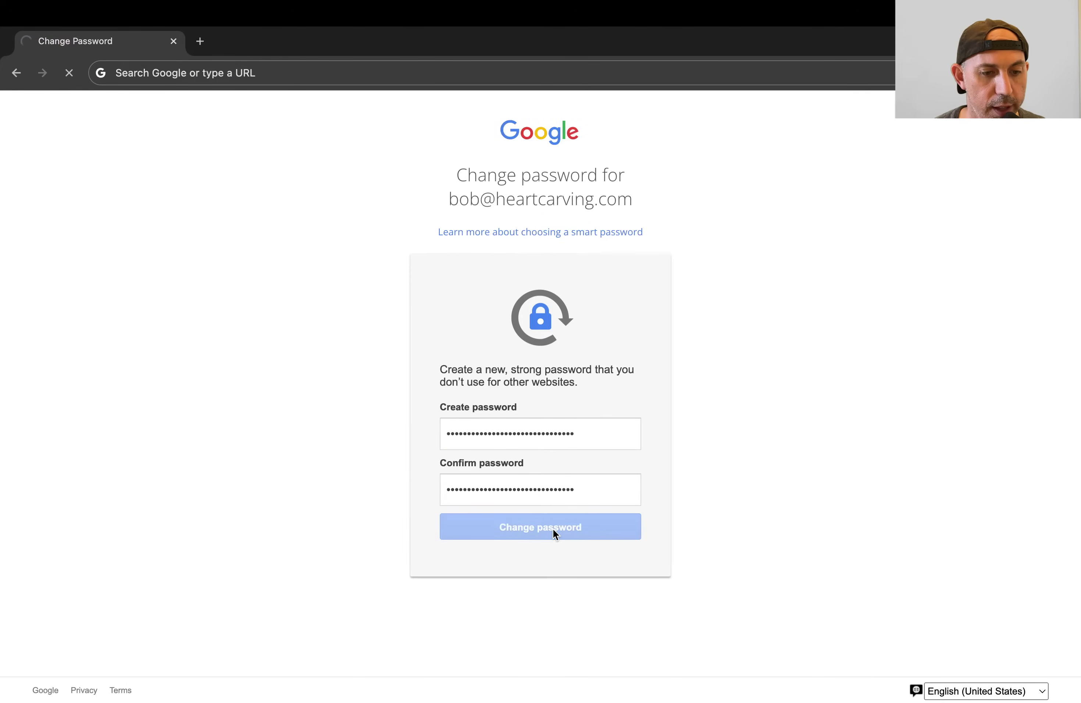
key(ctrl+Left)
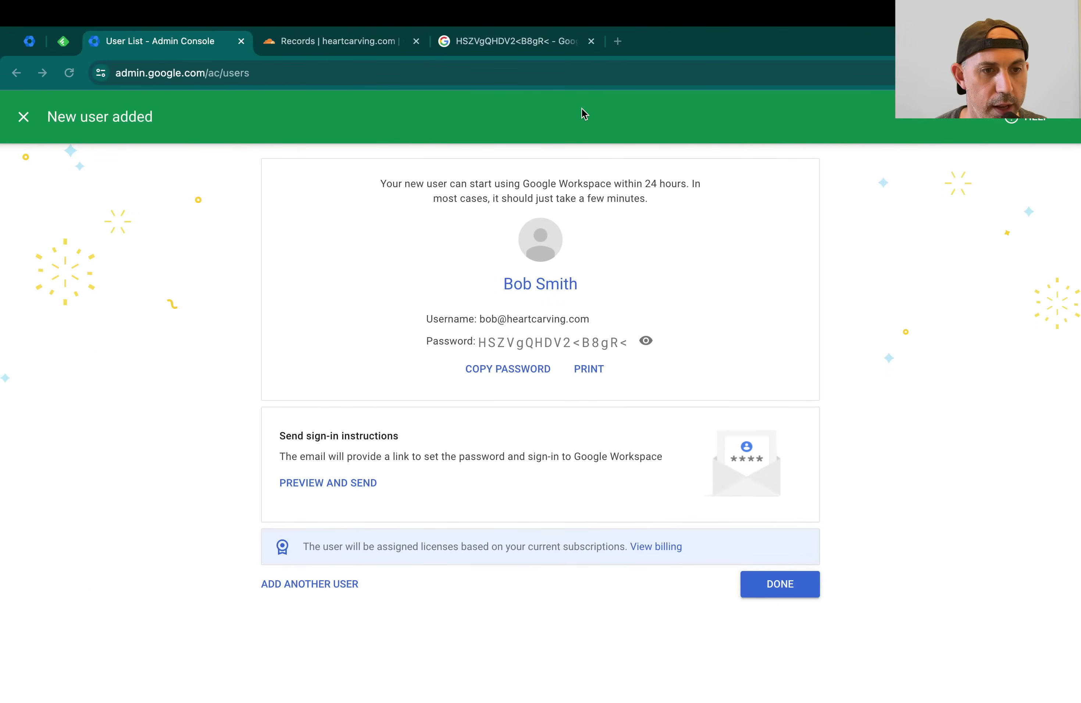
click(614, 41)
key(ctrl+v)
key(Return)
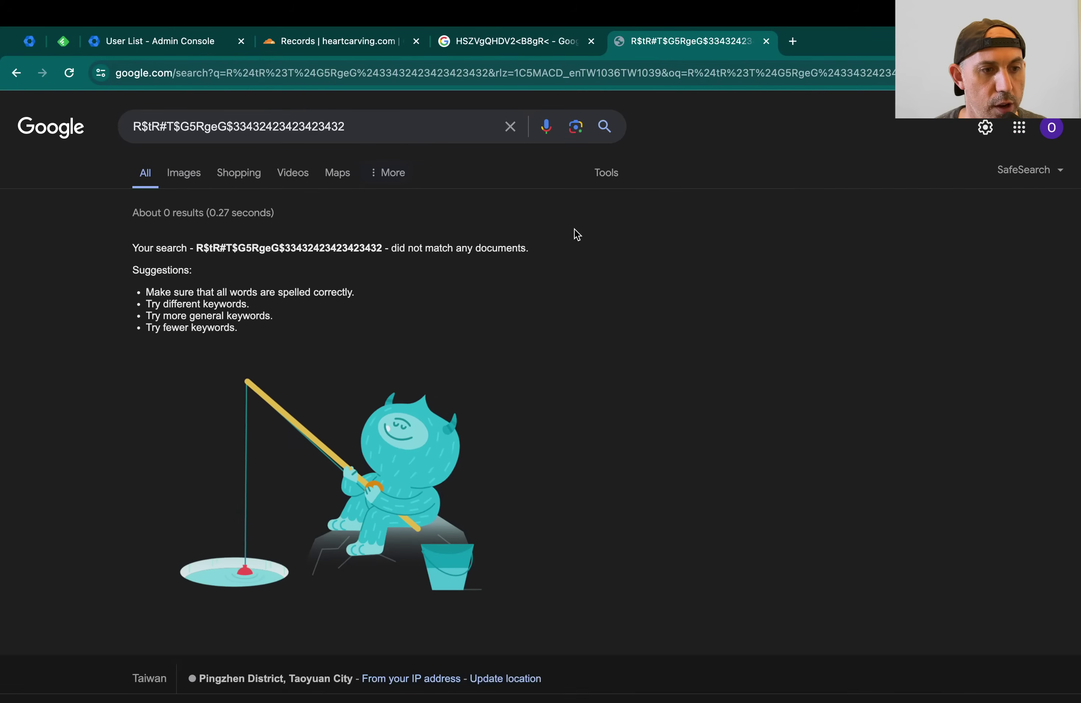
key(ctrl+Right)
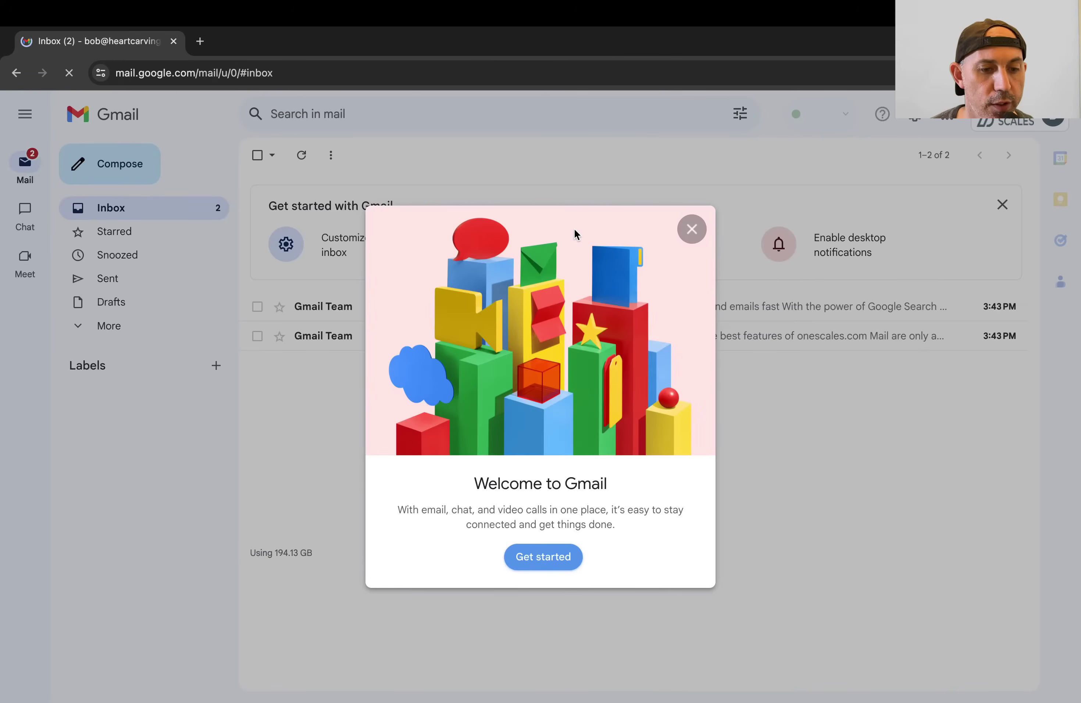
Dismiss the Gmail welcome dialog and read the two welcome emails in the inbox
click(692, 229)
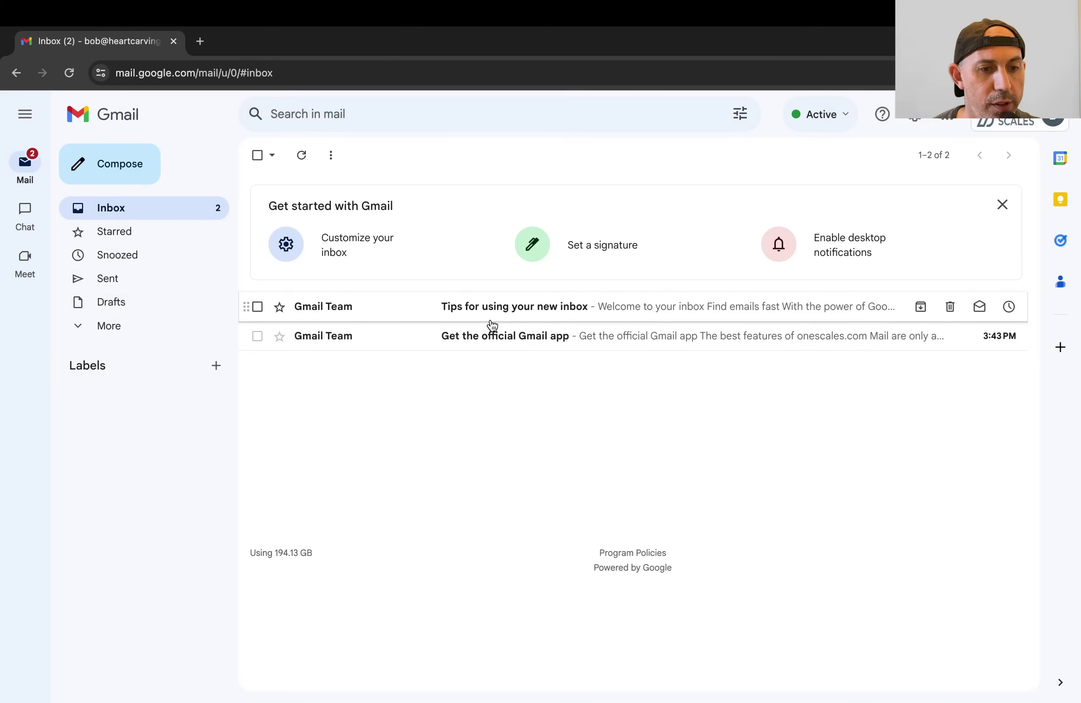
click(427, 336)
click(201, 211)
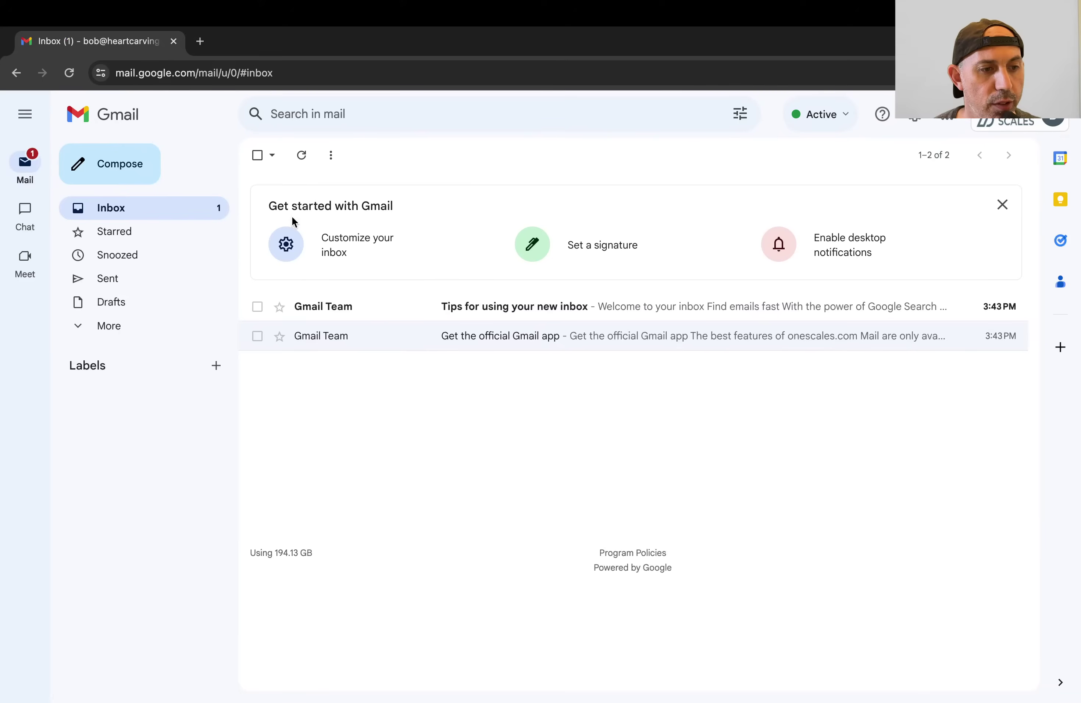
click(440, 313)
click(187, 213)
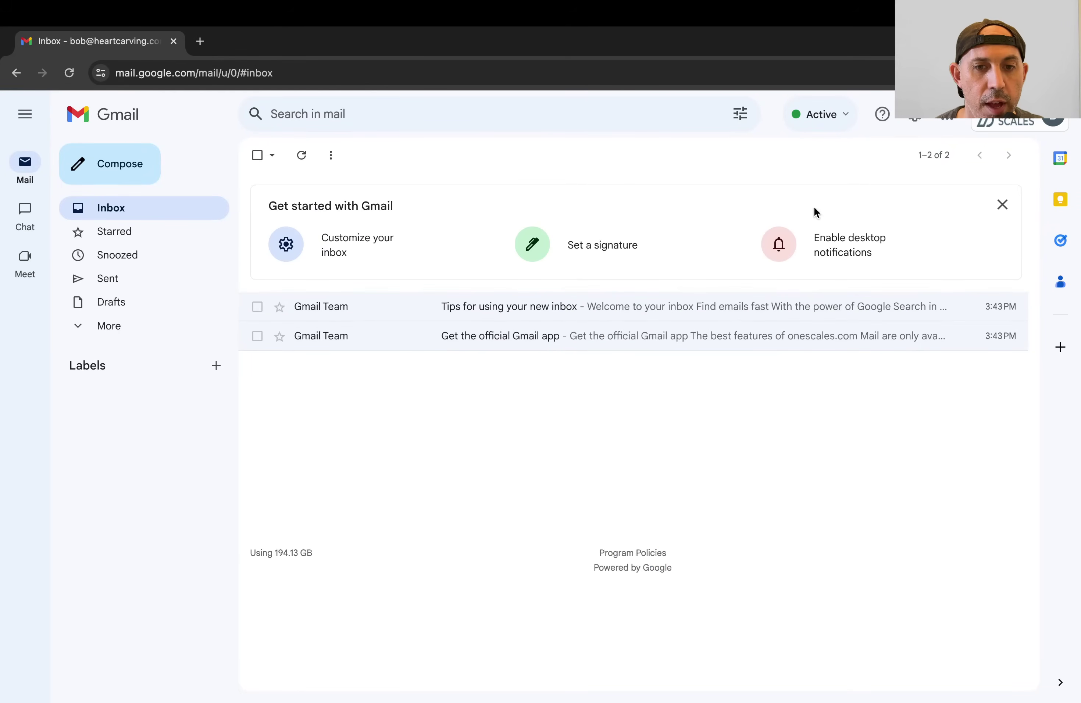
Check Gmail's quick settings and the signed-in account details, then reload the inbox
click(919, 120)
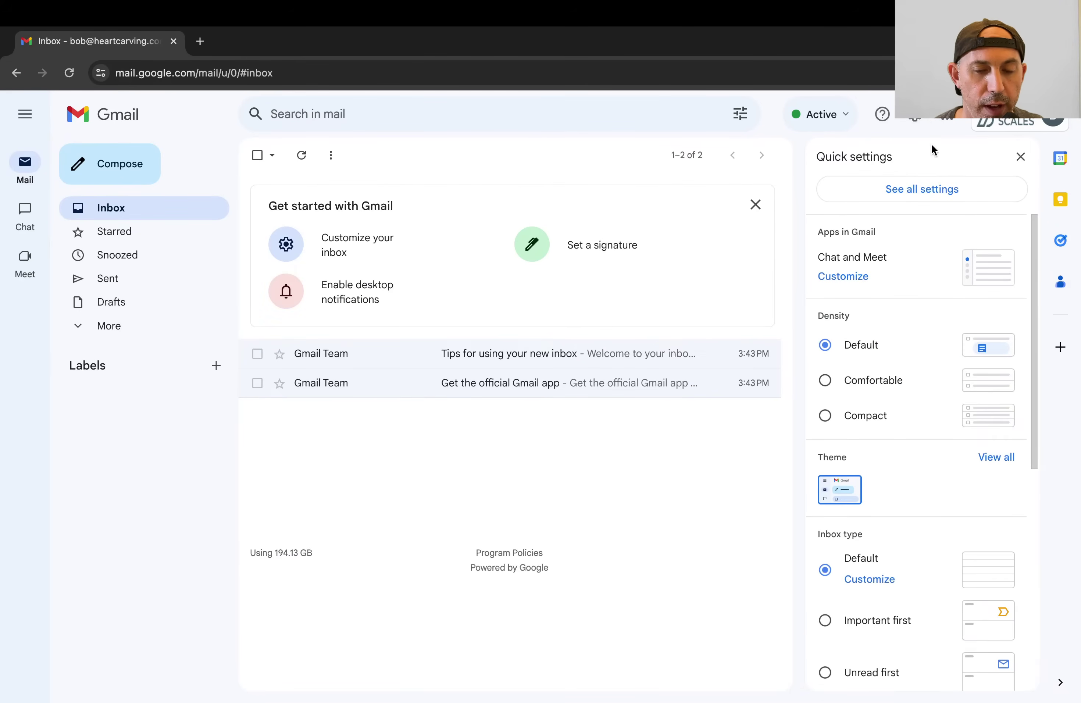
click(1045, 125)
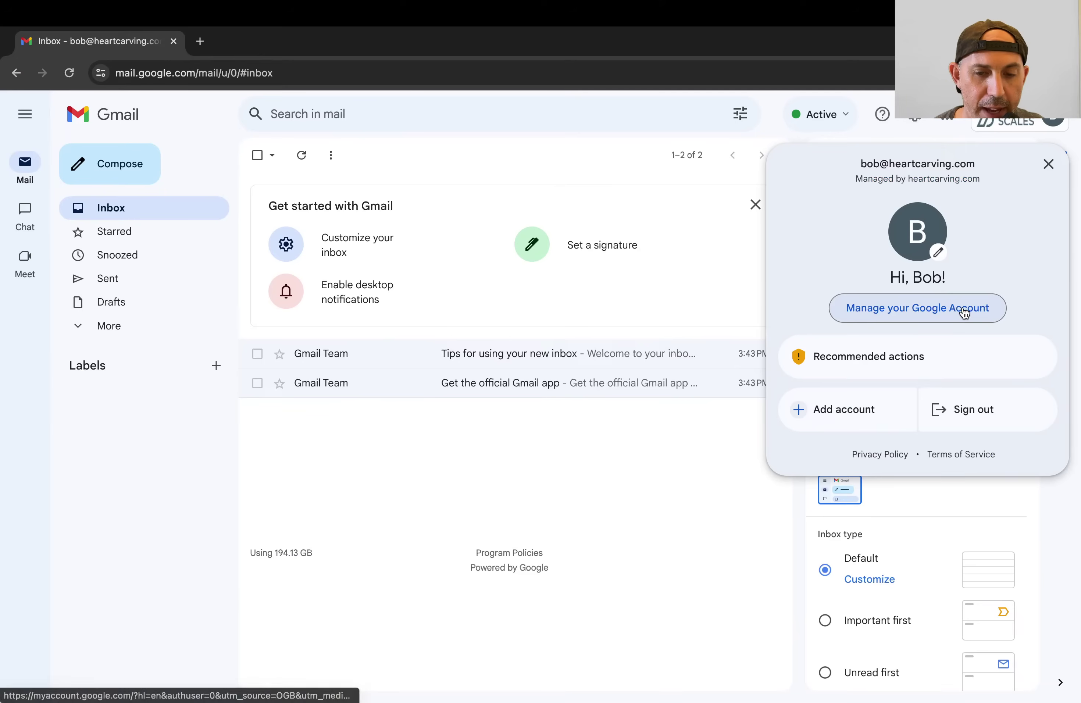
click(1049, 164)
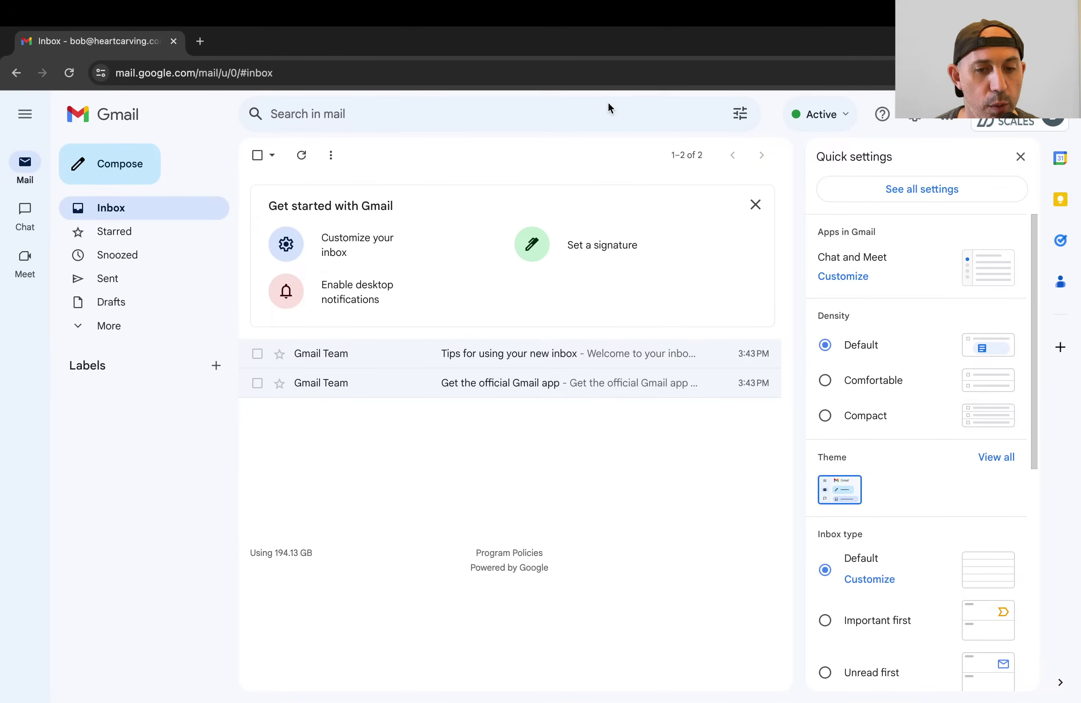
click(1020, 158)
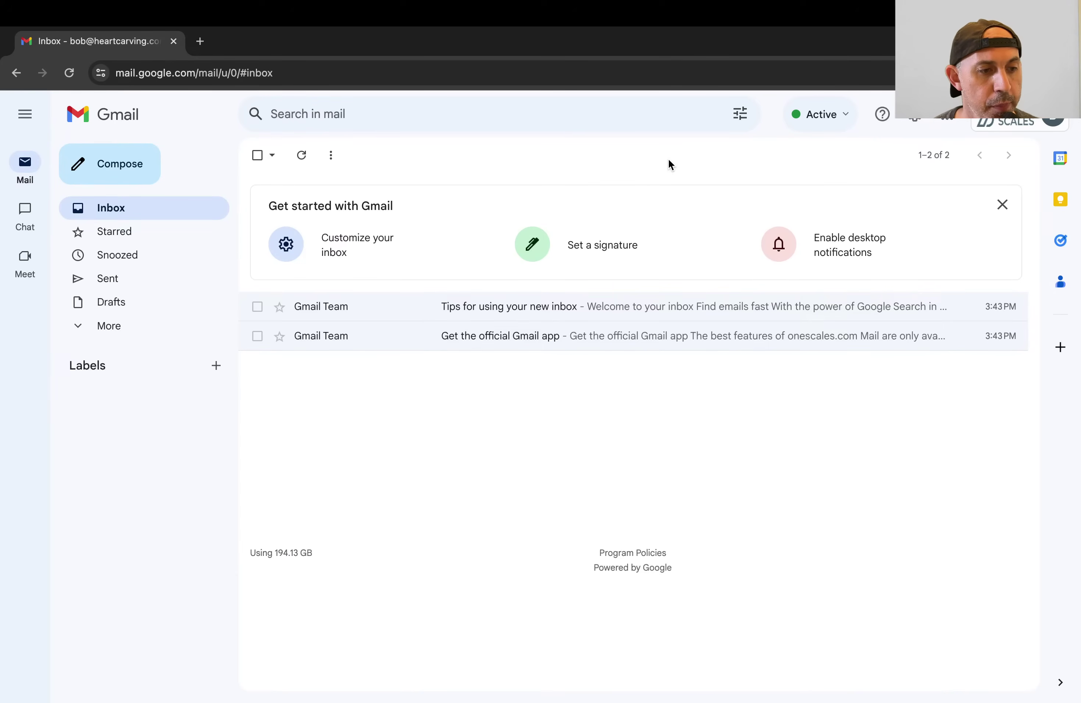
click(193, 210)
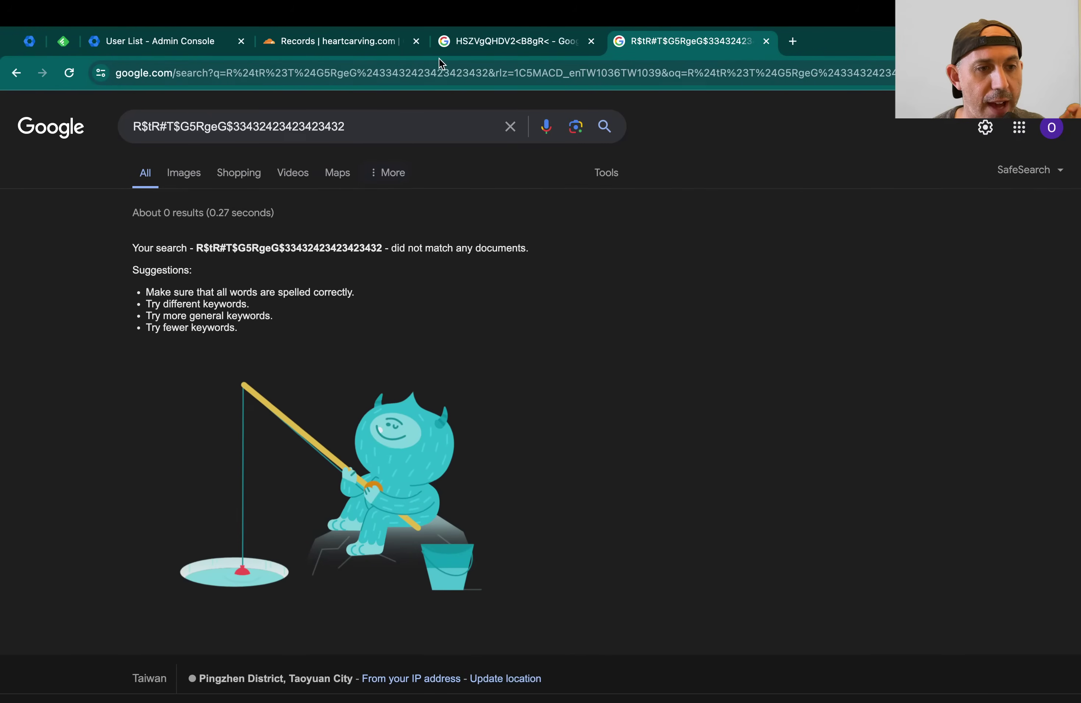
Glance at Cloudflare's heartcarving.com DNS records, then close the New user added confirmation
click(382, 48)
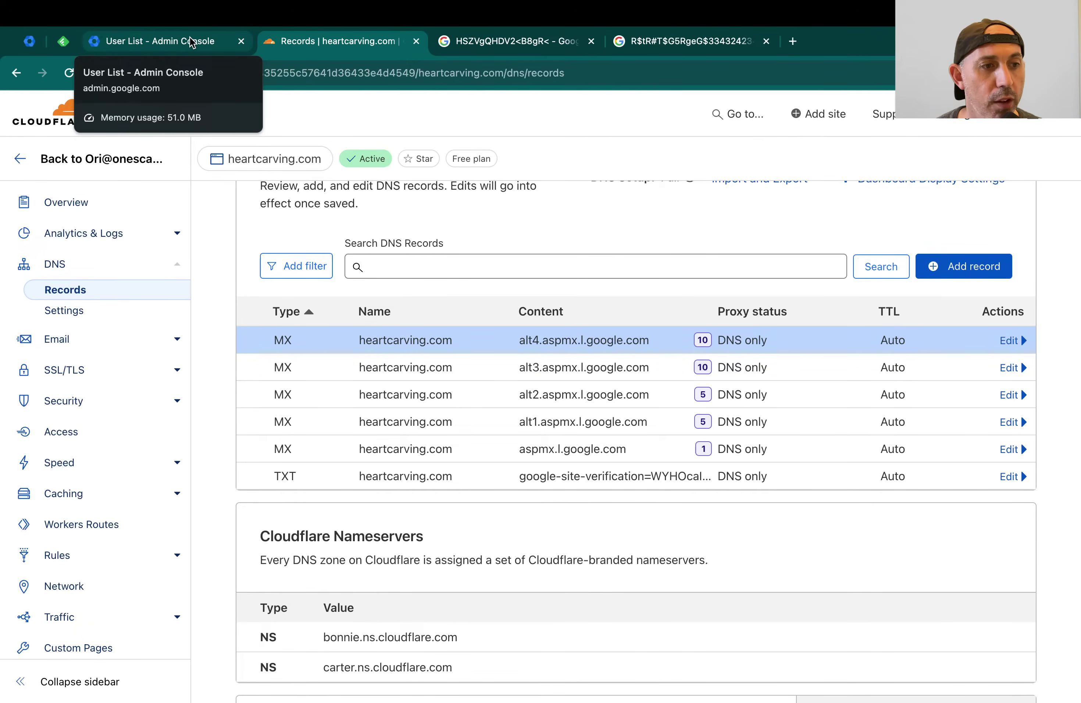
click(210, 46)
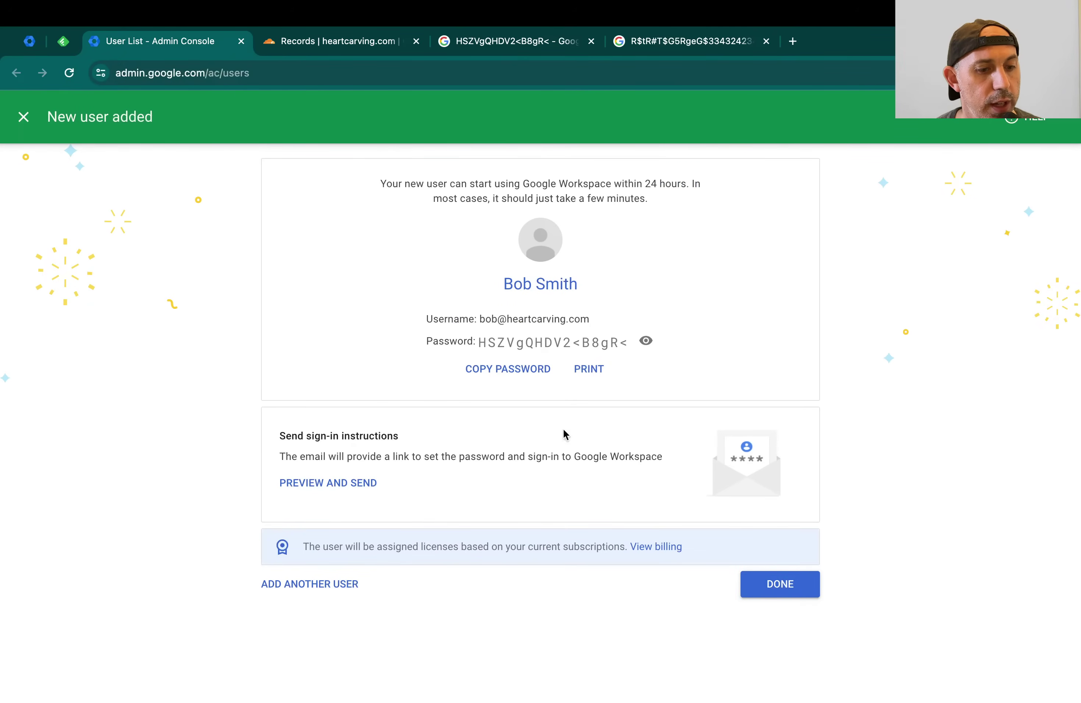
click(811, 592)
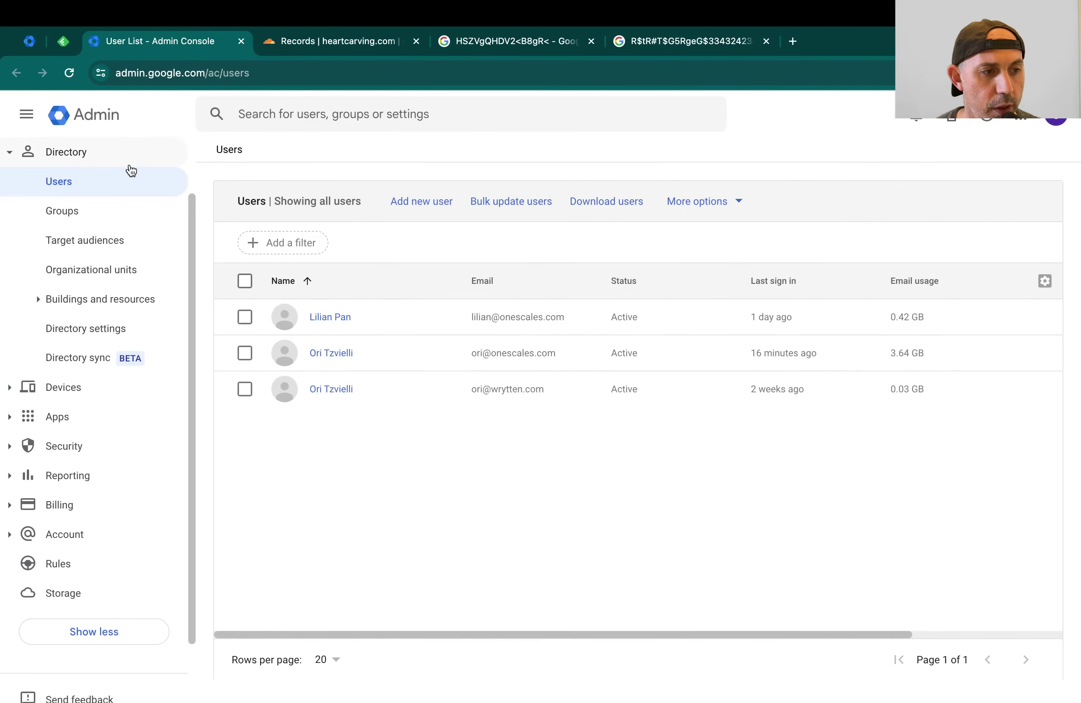
Search the Admin Console settings for DKIM and open DKIM authentication
scroll(130, 169, up, 3)
click(359, 113)
text(sk)
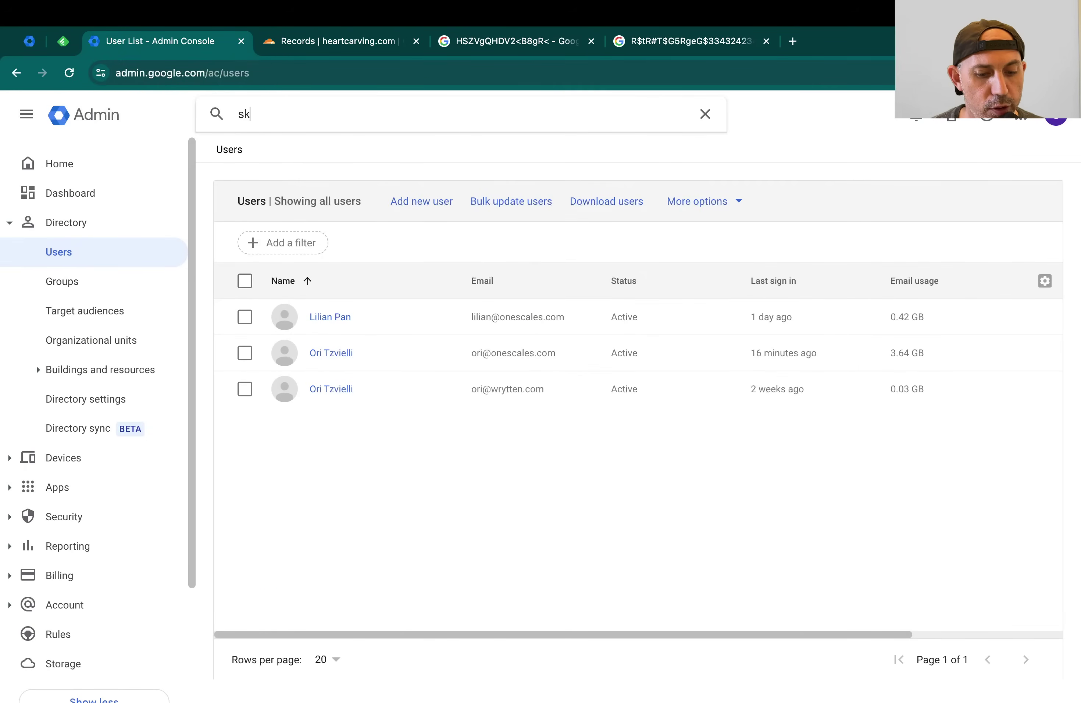
text(i)
key(BackSpace)
key(BackSpace)
key(BackSpace)
text(dkim)
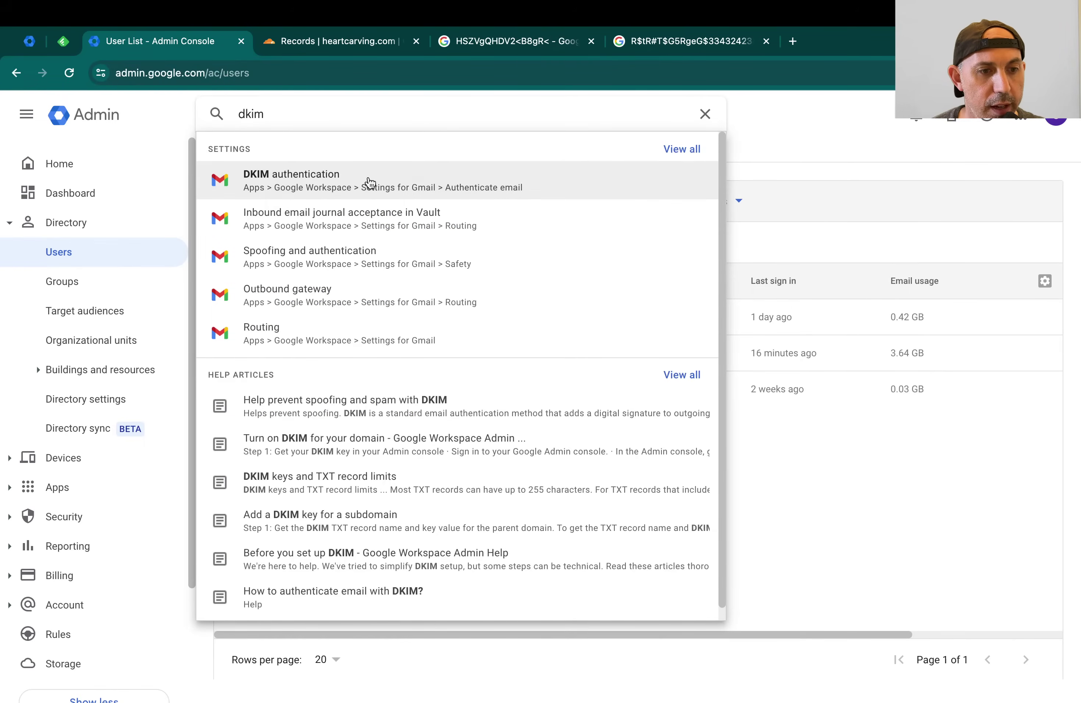
click(367, 179)
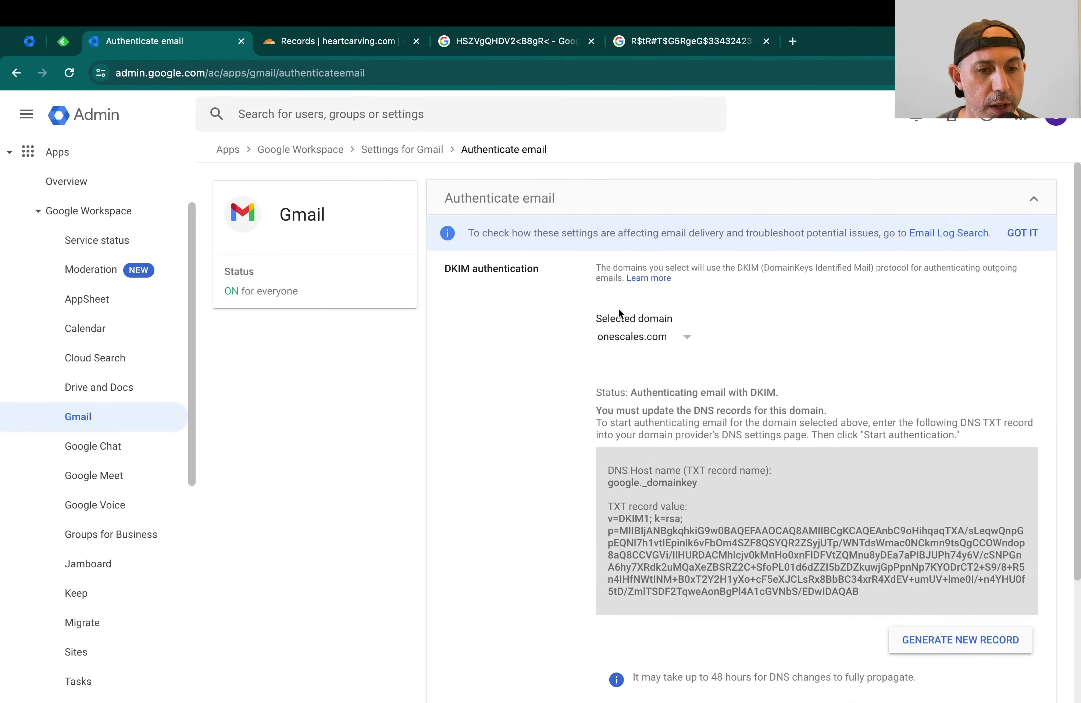
Generate a 2048-bit DKIM record for heartcarving.com and copy its google._domainkey host name
click(655, 338)
click(662, 361)
click(661, 361)
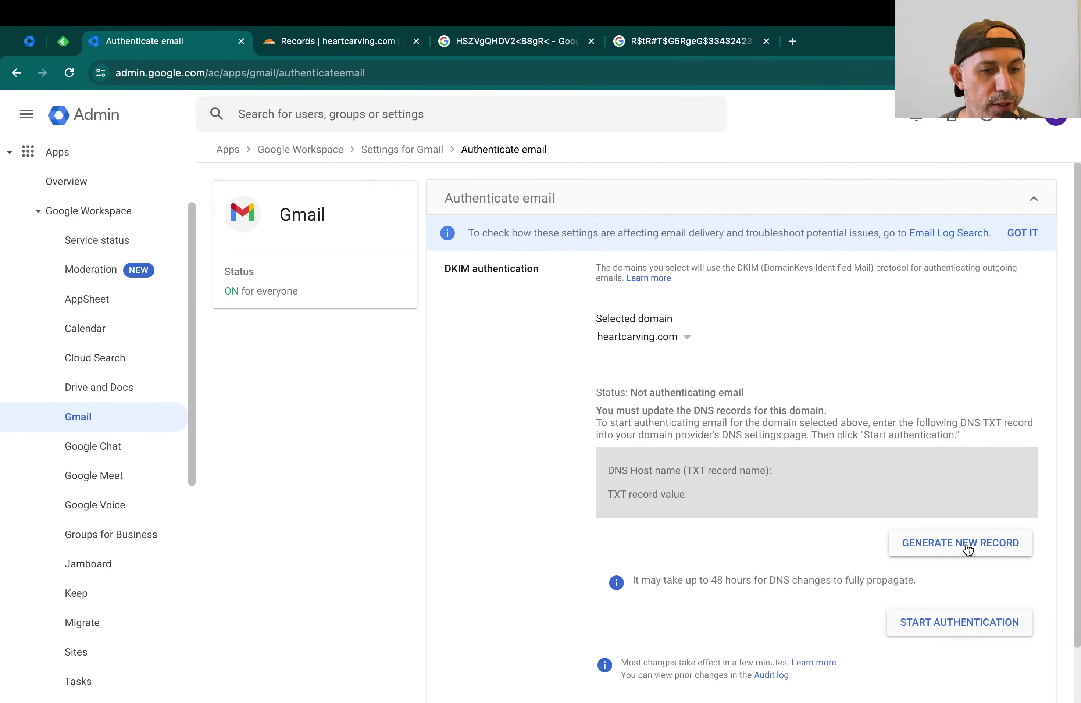
click(968, 549)
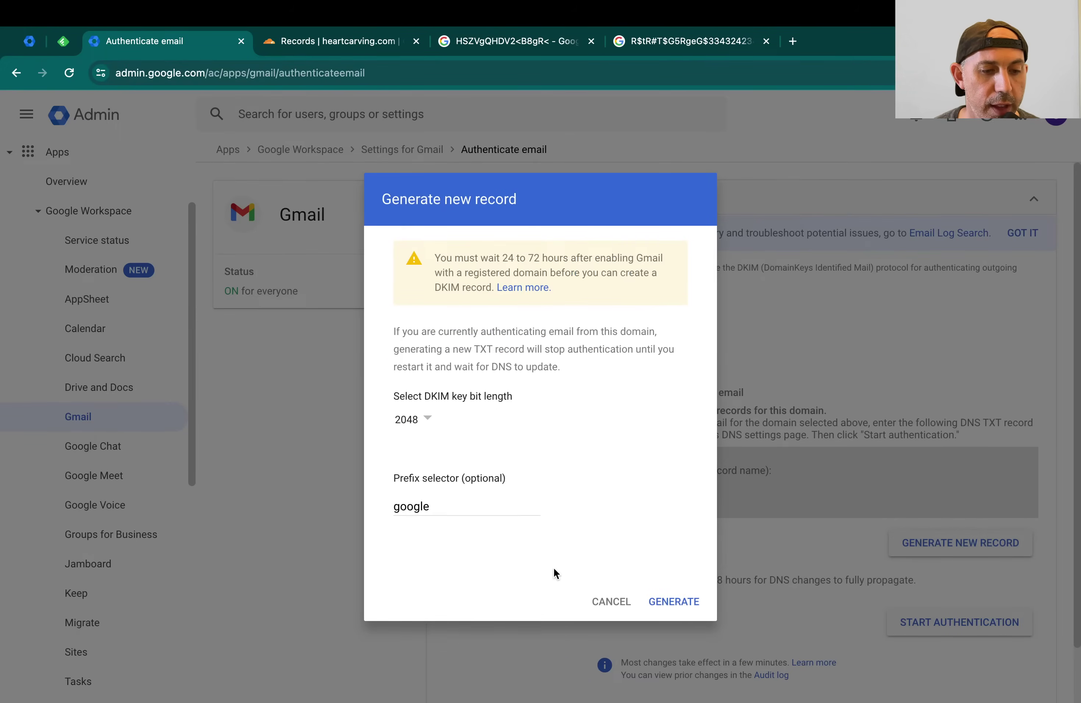
click(693, 601)
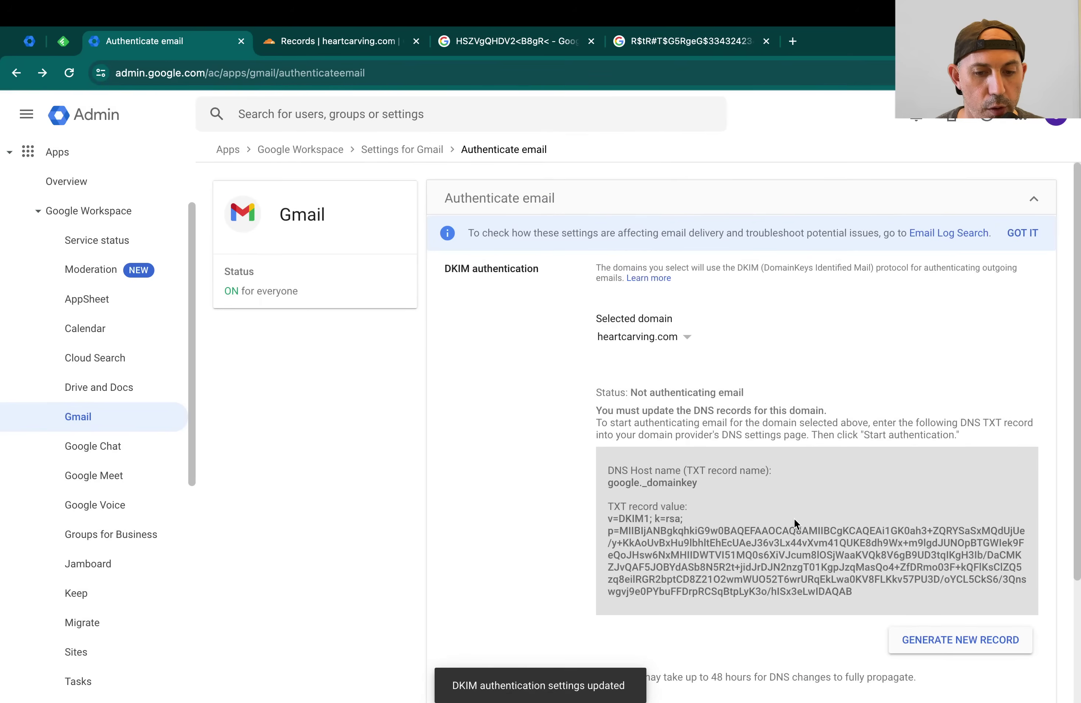
scroll(794, 517, down, 1)
drag(609, 459, 711, 467)
key(ctrl+c)
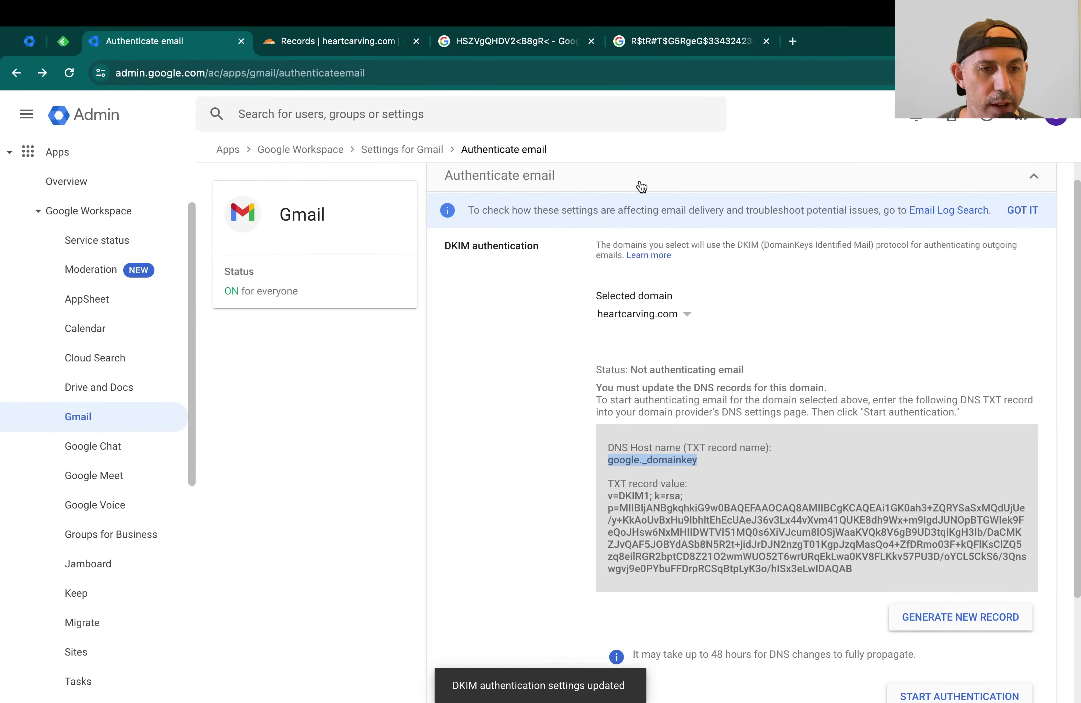
click(365, 40)
Start a new Cloudflare TXT record named google._domainkey
click(917, 272)
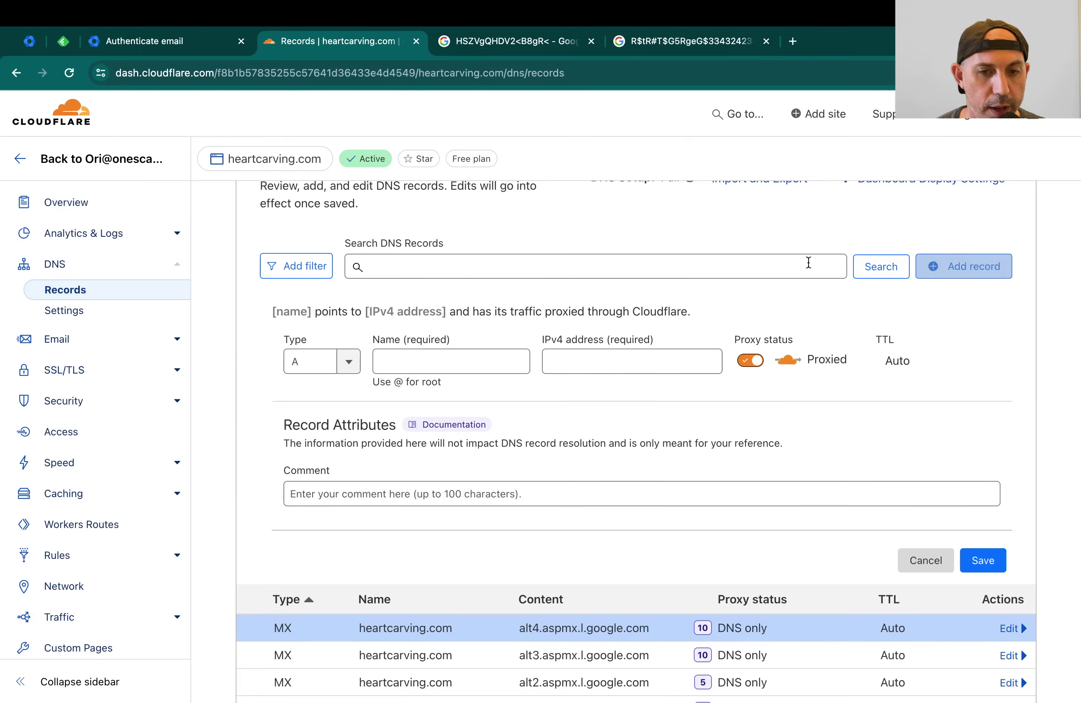
click(310, 363)
text(txt)
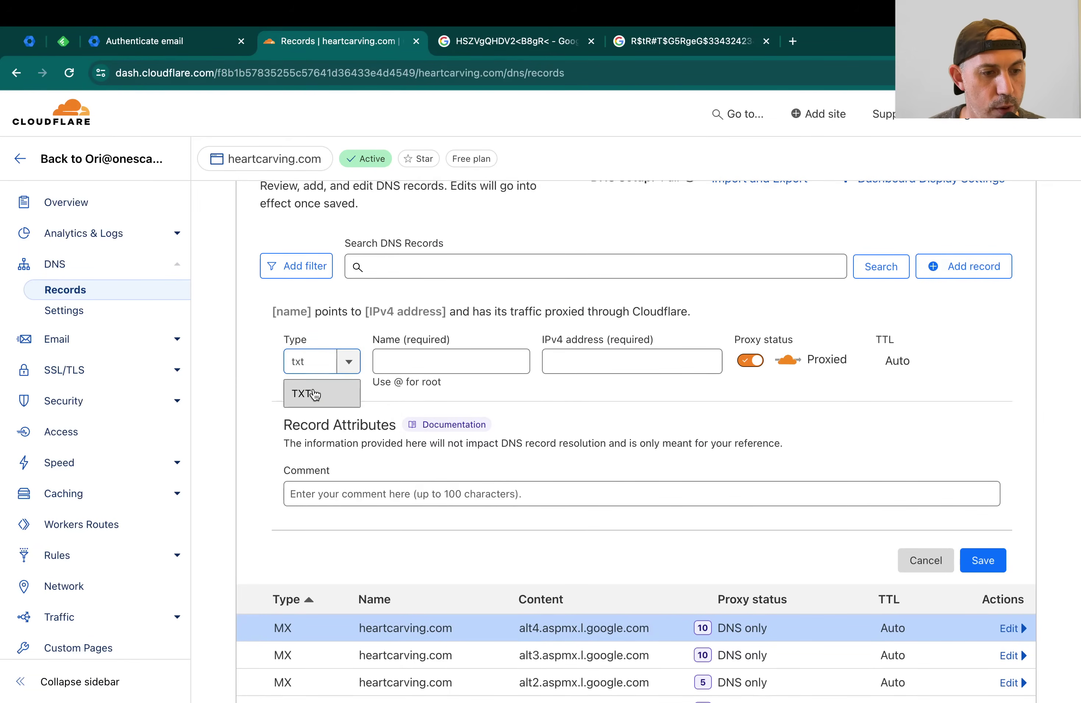
key(Return)
key(Tab)
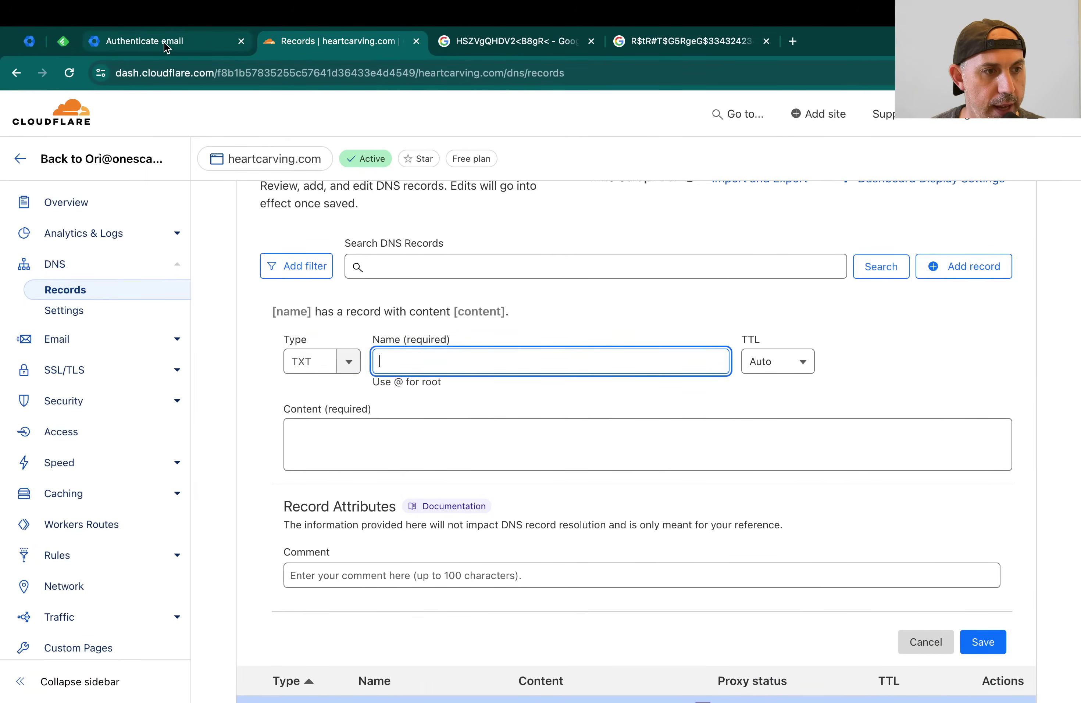
click(184, 46)
click(350, 46)
click(465, 364)
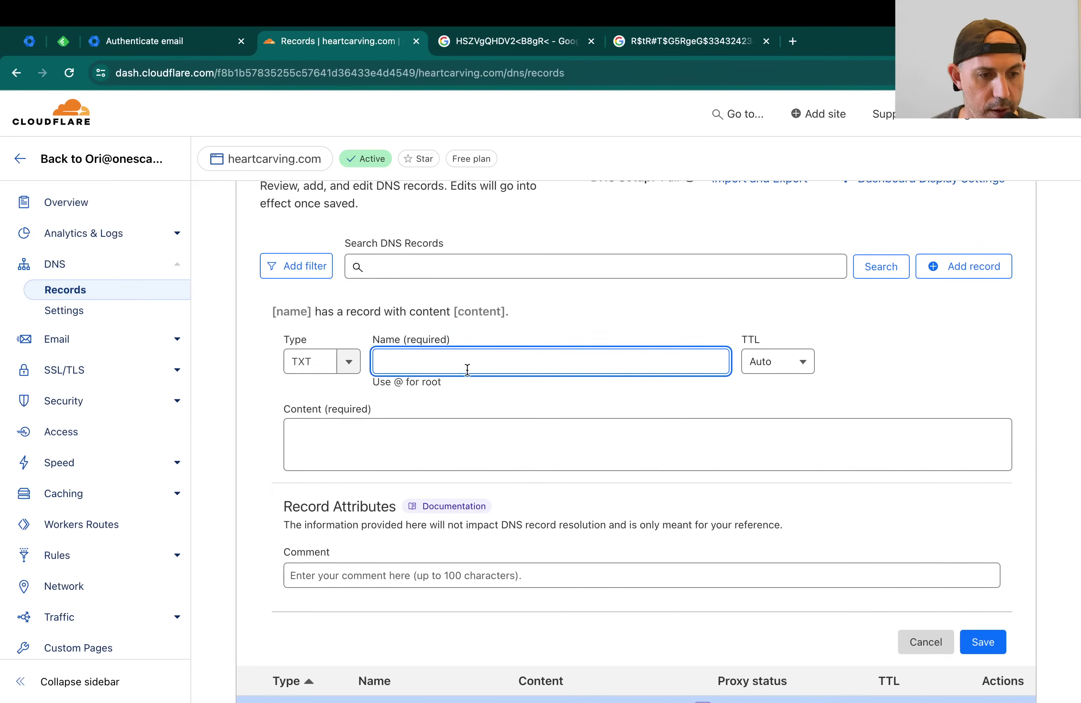
key(ctrl+v)
Copy the DKIM value from Google Admin into the record's content and save it
click(205, 51)
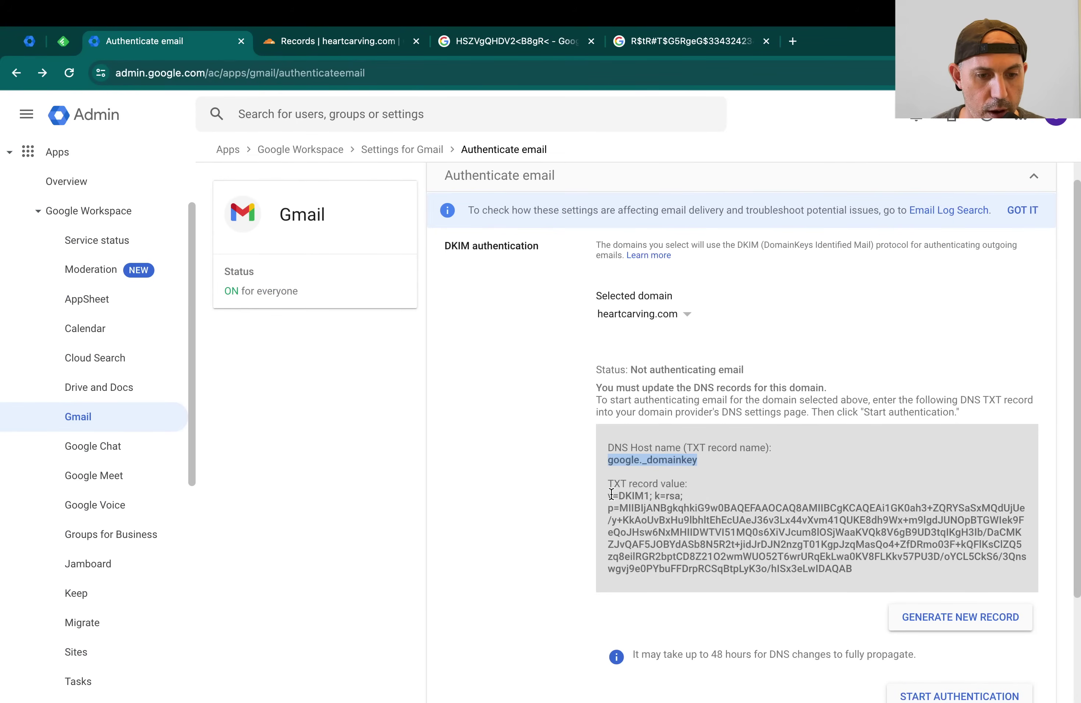
drag(611, 494, 858, 571)
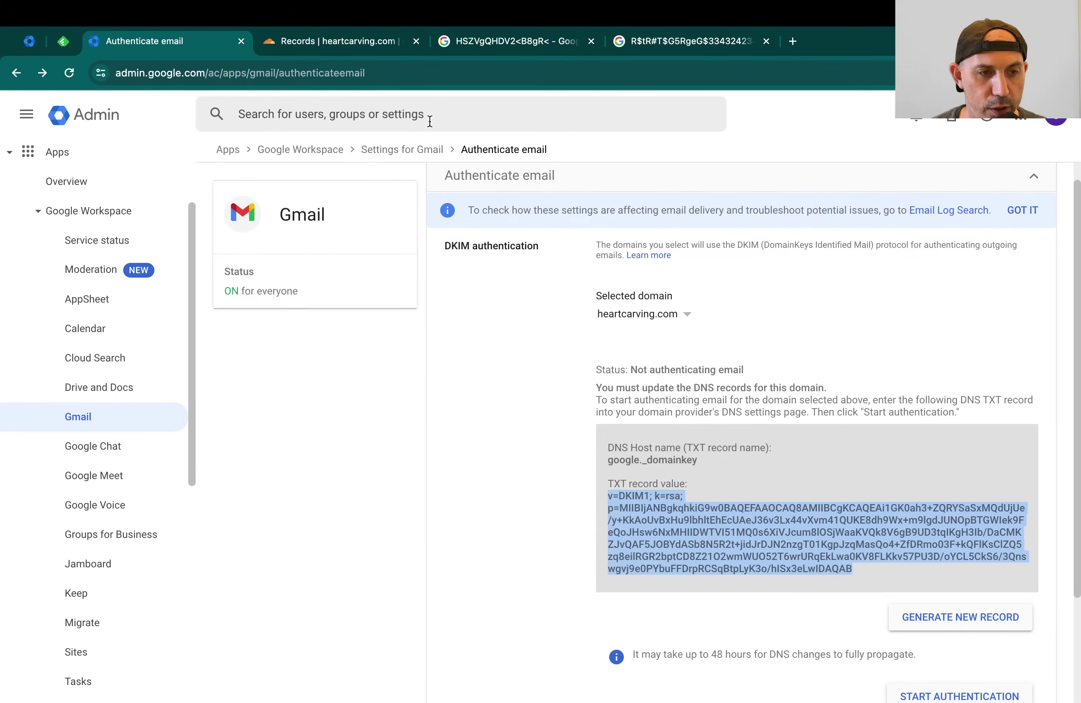
click(280, 54)
click(657, 442)
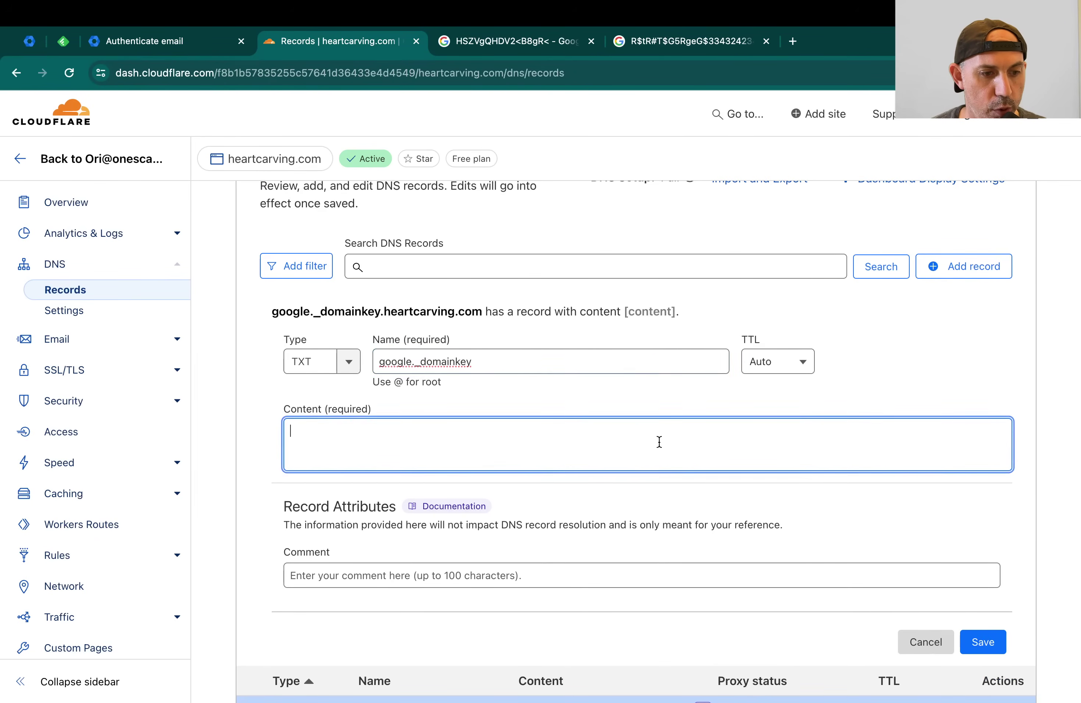
text(v=DKIM1; k=rsa; p=MIIBIjANBgkqhkiG9w0BAQEFAAOCAQ8AMIIBCgKCAQEAi1GK0ah3+ZQRYSaSxMQdUjUe/y+KkAoUvBxHu9lbhltEhEcUAeJ36v3Lx44vXvm41QUKE8dh9Wx+m9lgdJUNOpBTGWIek9FeQoJHsw6NxMHIIDWTVI51MQ0s6XiVJcum8lOSjWaaKVQk8V6gB9UD3tqIKgH3Ib/DaCMKZJvQAF5JOBYdASb8N5R2t+jidJrDJN2nzgT01KgpJzqMasQo4+ZfDRmo03F+kQFlKsClZQ5zq8eilRGR2bptCD8Z21O2wmWUO52T6wrURqEkLwa0KV8FLKkv57PU3D/oYCL5CkS6/3Qnswgvj9e0PYbuFFDrpRCSqBtpLyK3o/hlSx3eLwIDAQAB)
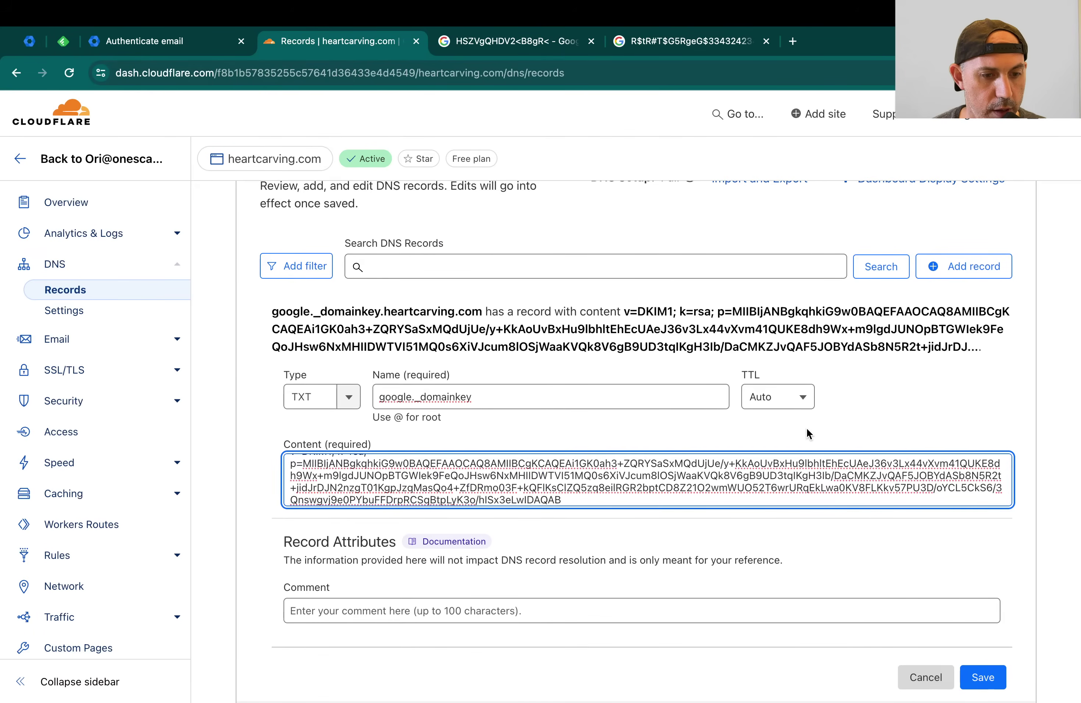
scroll(801, 457, up, 5)
scroll(799, 455, down, 4)
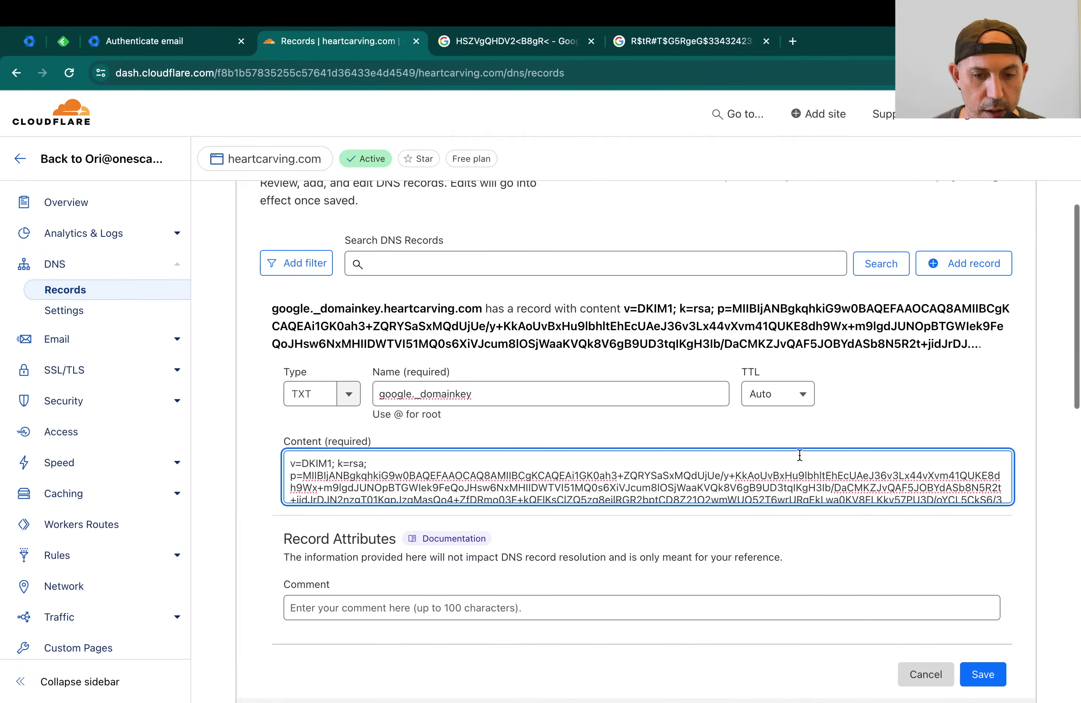
click(983, 591)
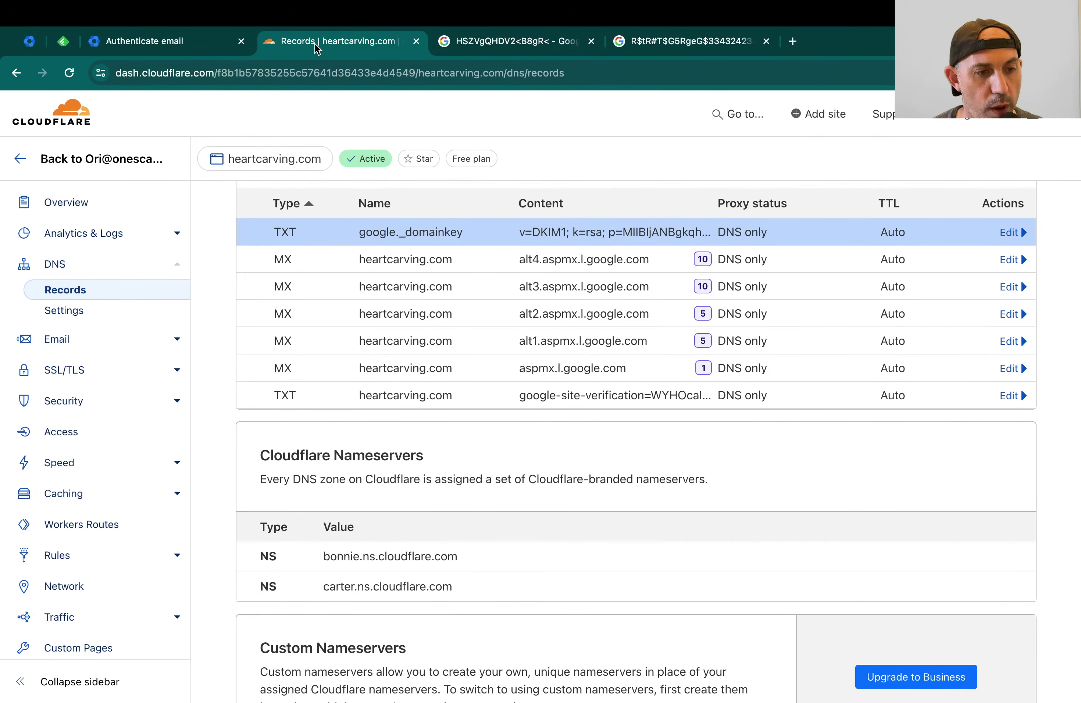
click(203, 49)
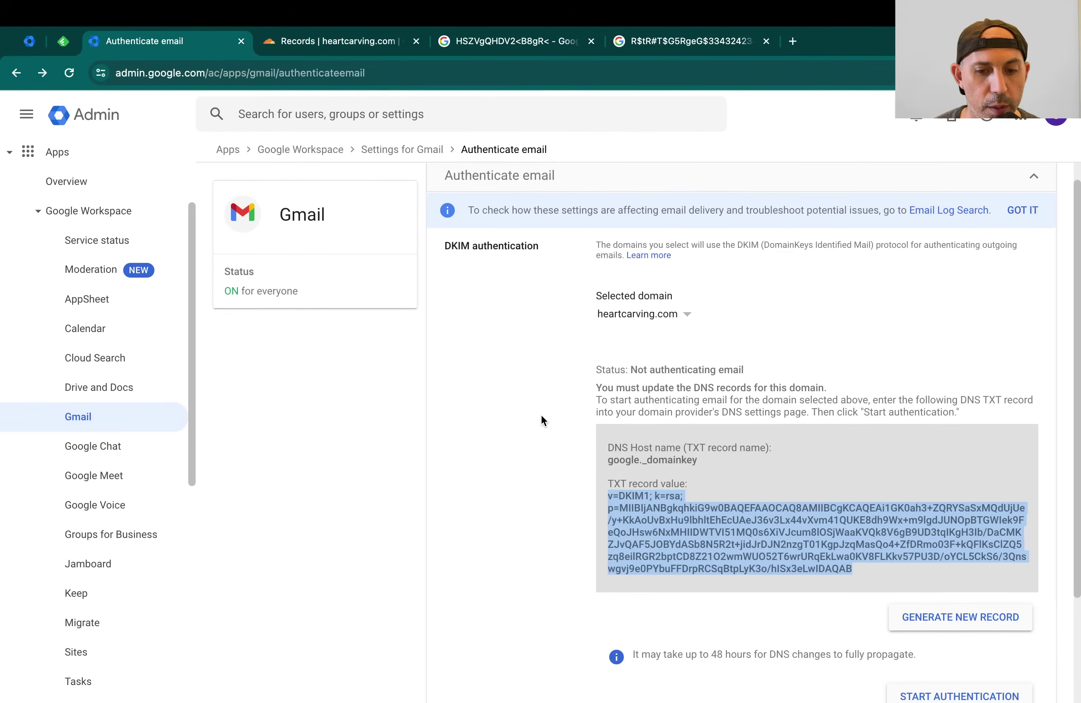
Start DKIM authentication for heartcarving.com, then open a blank browser tab
scroll(541, 414, down, 3)
click(944, 560)
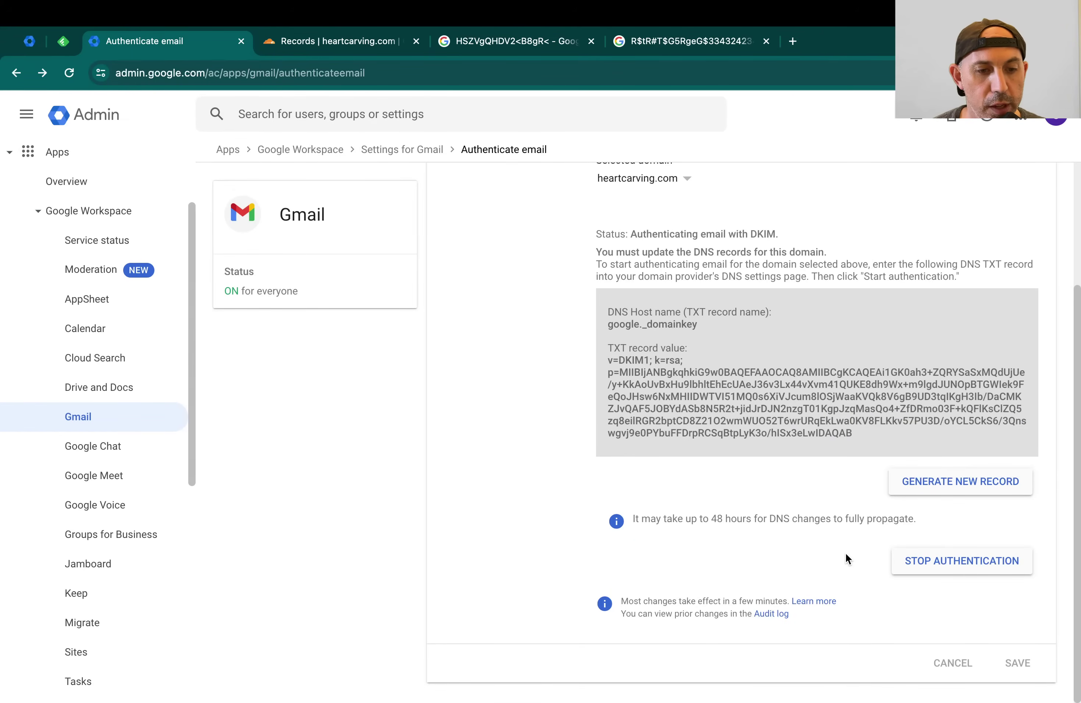
scroll(723, 476, up, 3)
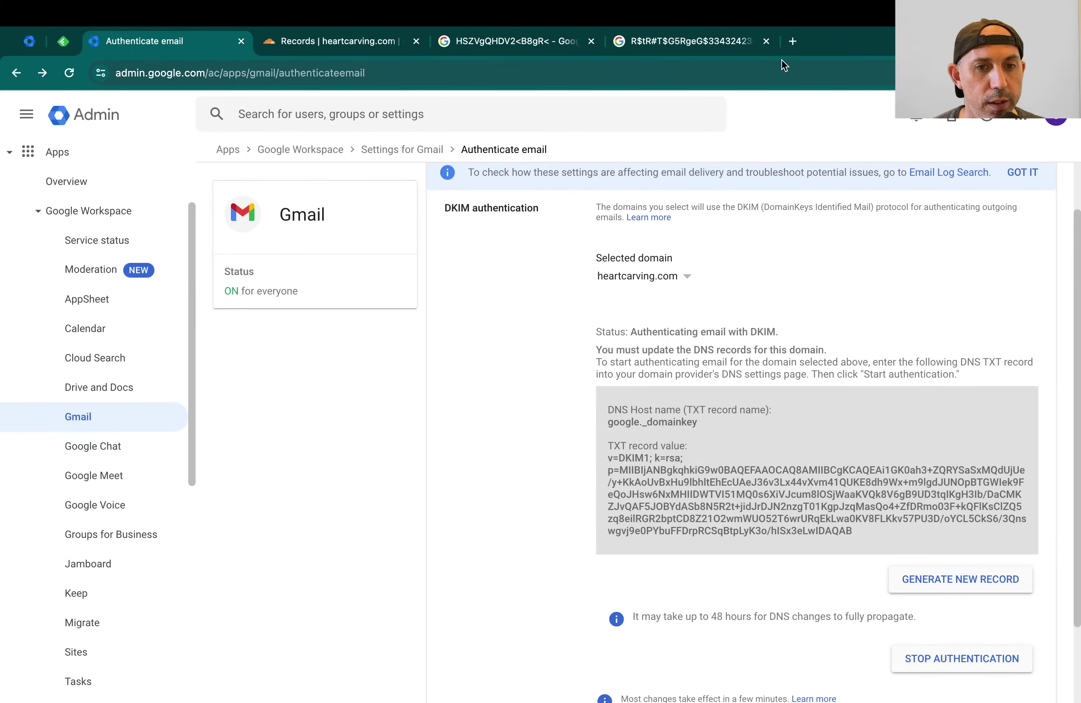
click(791, 42)
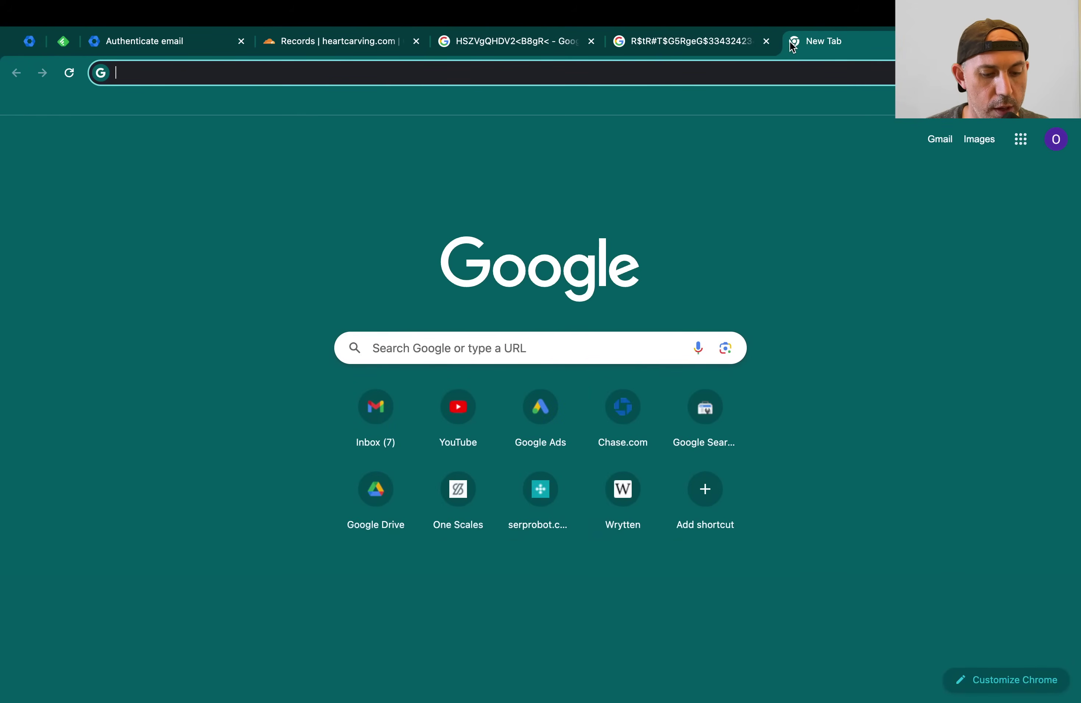
Search 'google workspace spf record' and open Google's help article on SPF records
text(gmail)
key(BackSpace)
key(super+a)
text(goog)
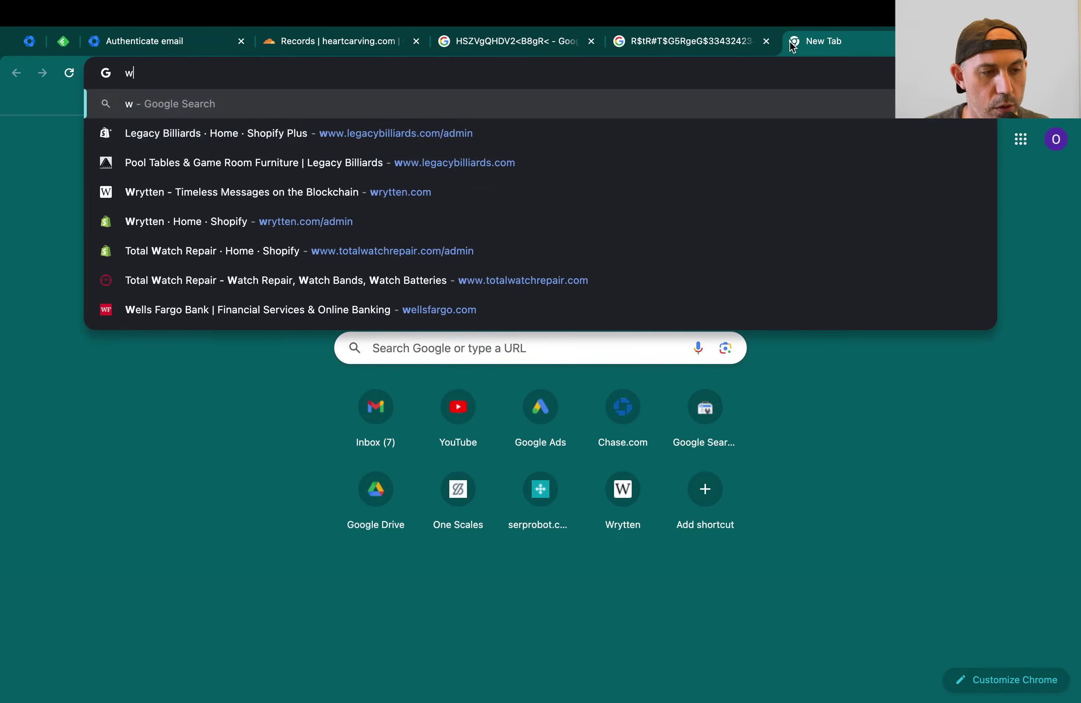
text(le workspace )
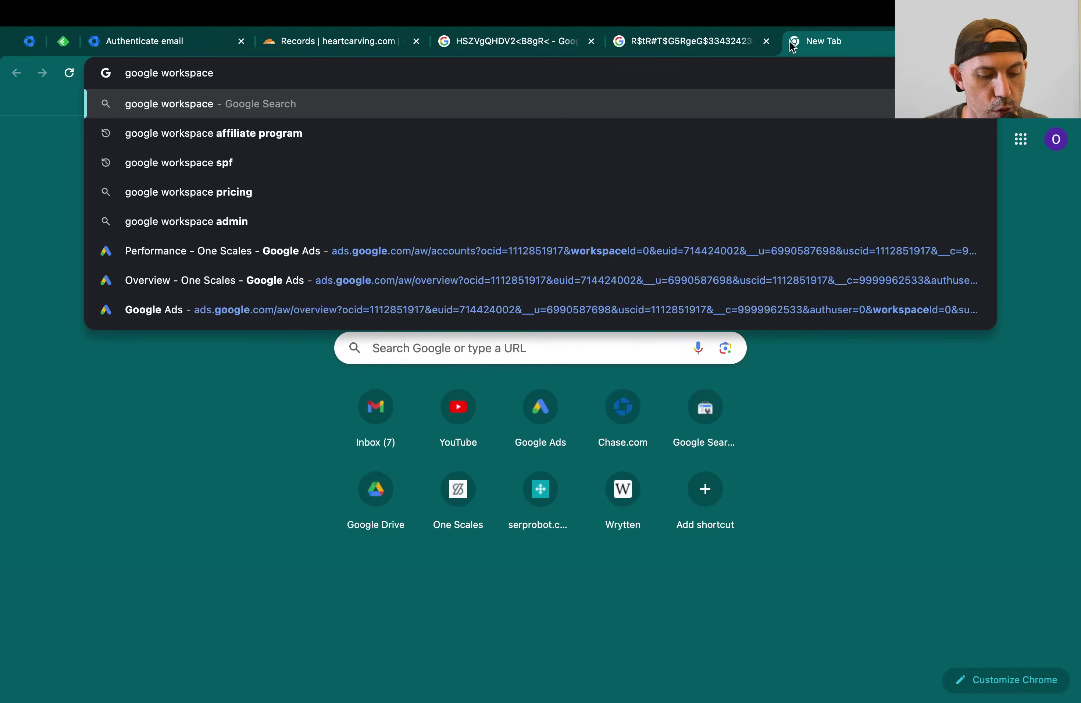
text(spf record)
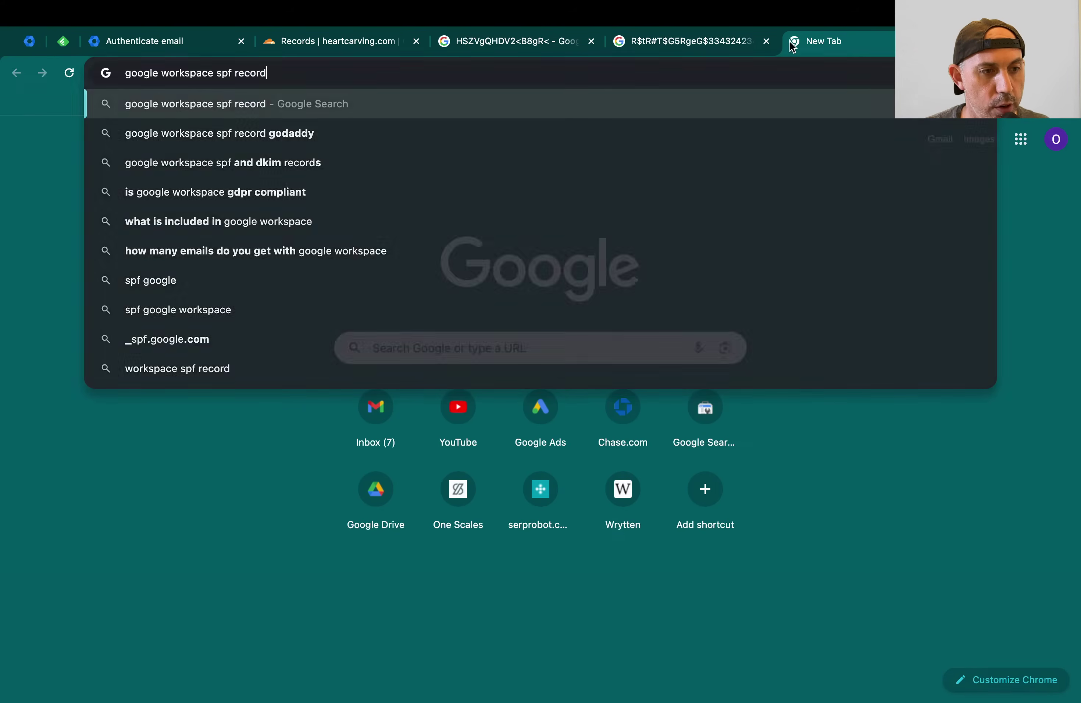
key(Return)
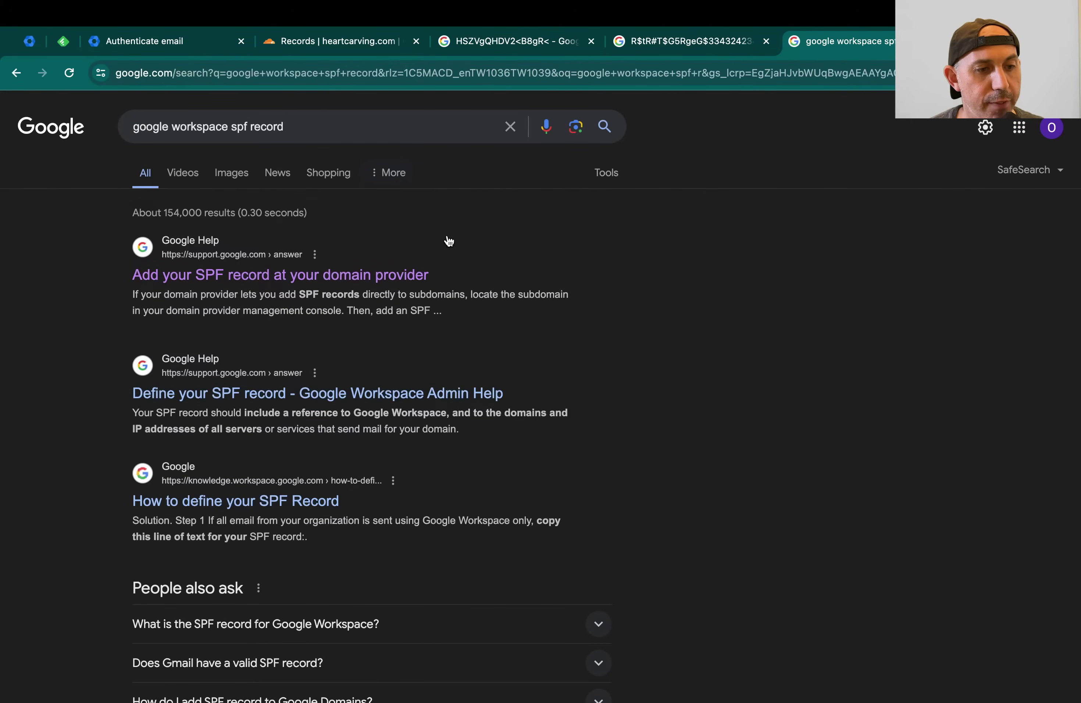
click(393, 278)
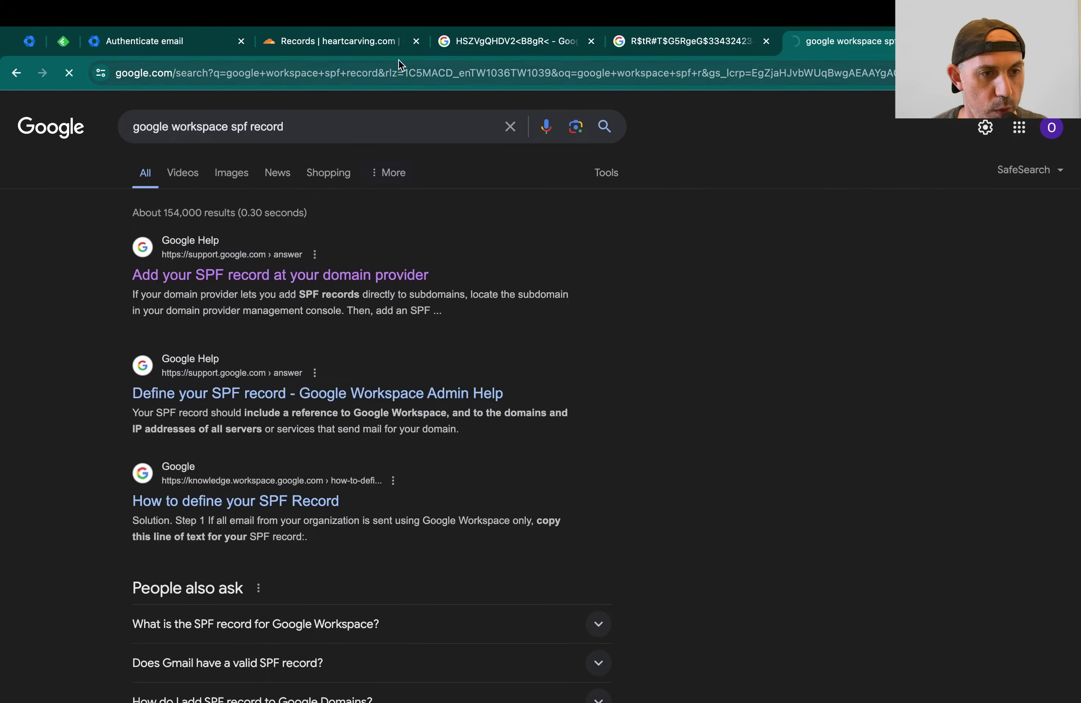
Start a new Cloudflare DNS record and select the SPF value v=spf1 include:_spf.google.com ~all
click(381, 44)
scroll(612, 348, up, 3)
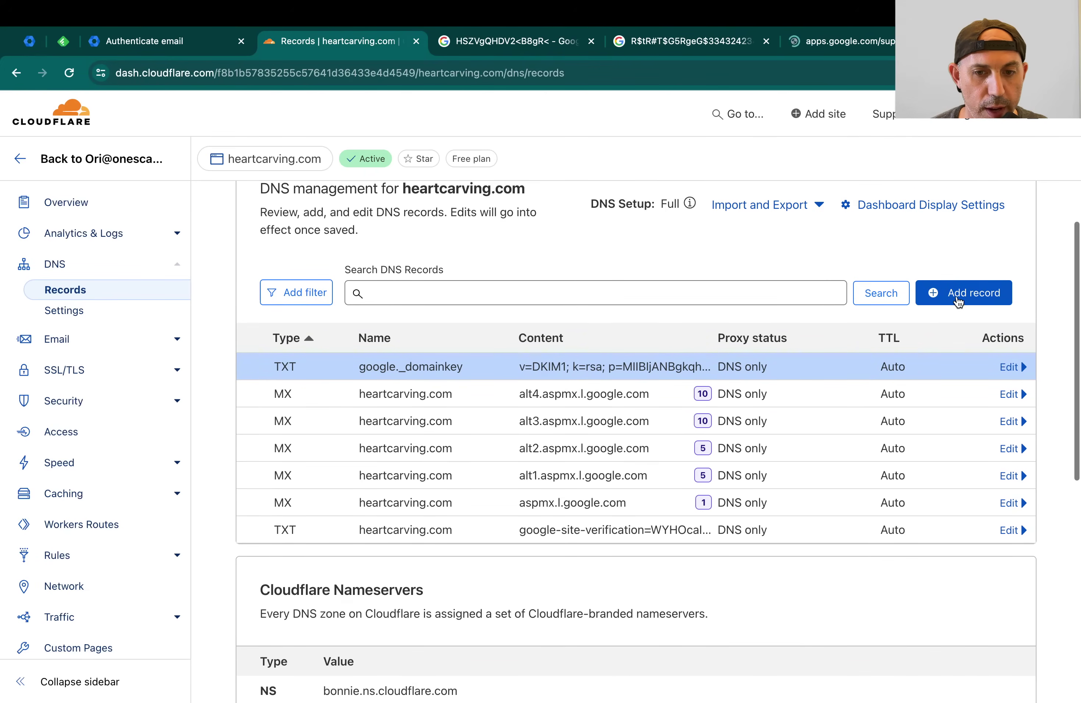
click(970, 293)
click(876, 41)
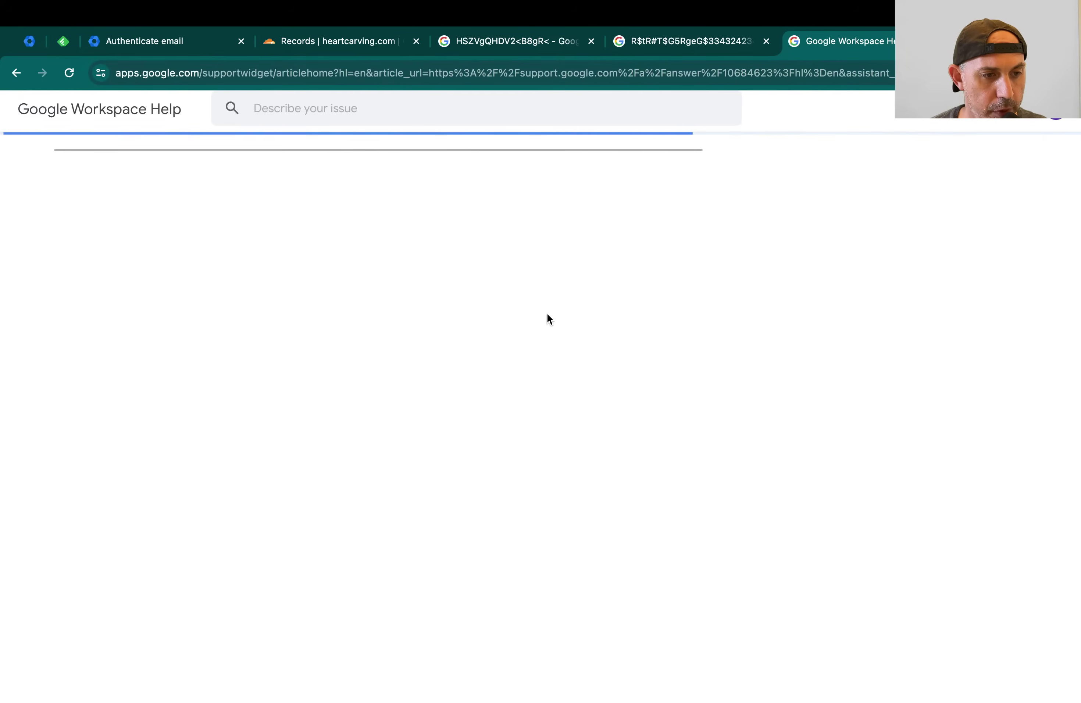
scroll(535, 364, down, 5)
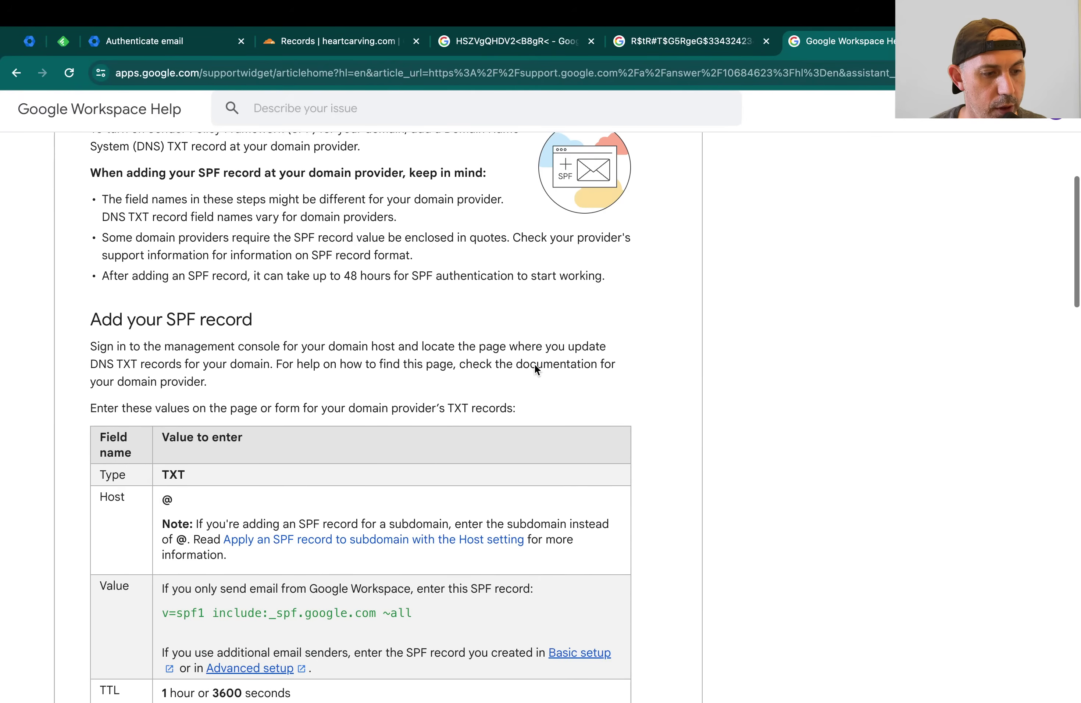
scroll(535, 364, down, 1)
drag(160, 467, 447, 466)
key(super+c)
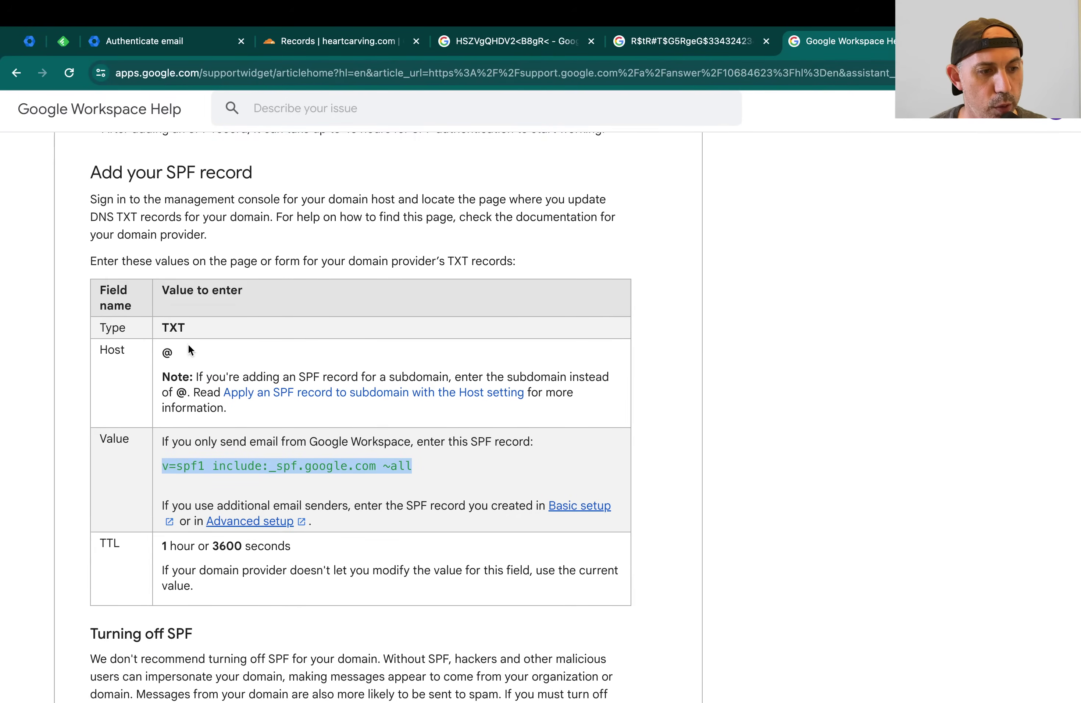
click(322, 42)
Fill the record form with Type TXT, Name @, and Content v=spf1 include:_spf.google.com ~all
click(310, 388)
text(txt)
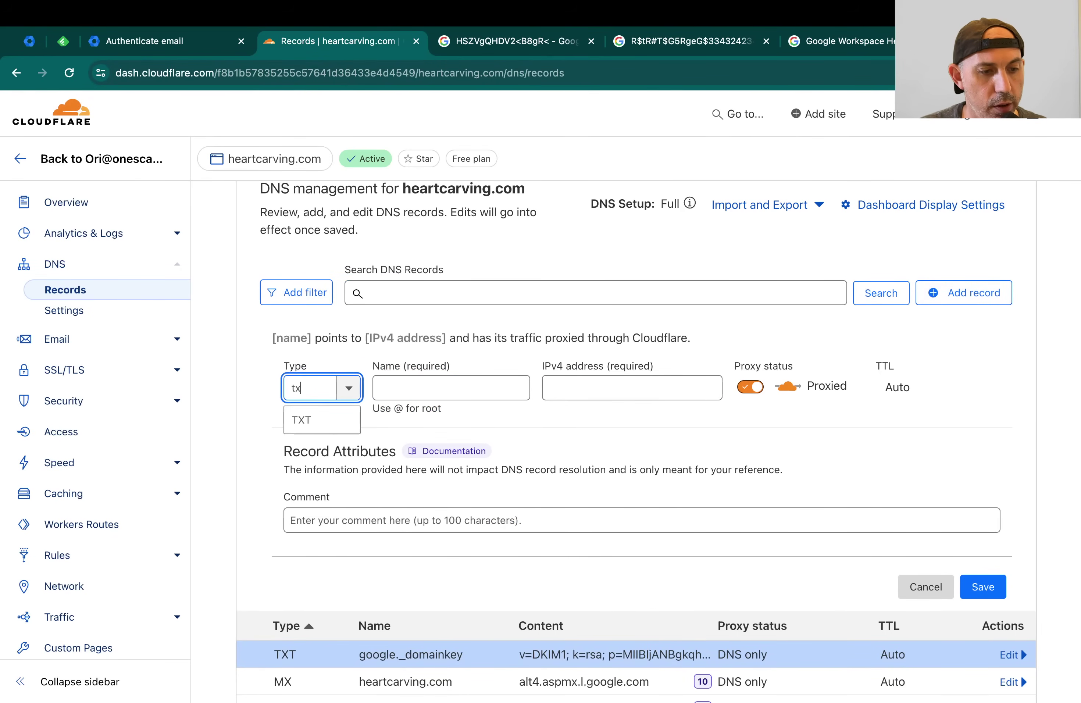
click(316, 415)
click(441, 386)
text(@)
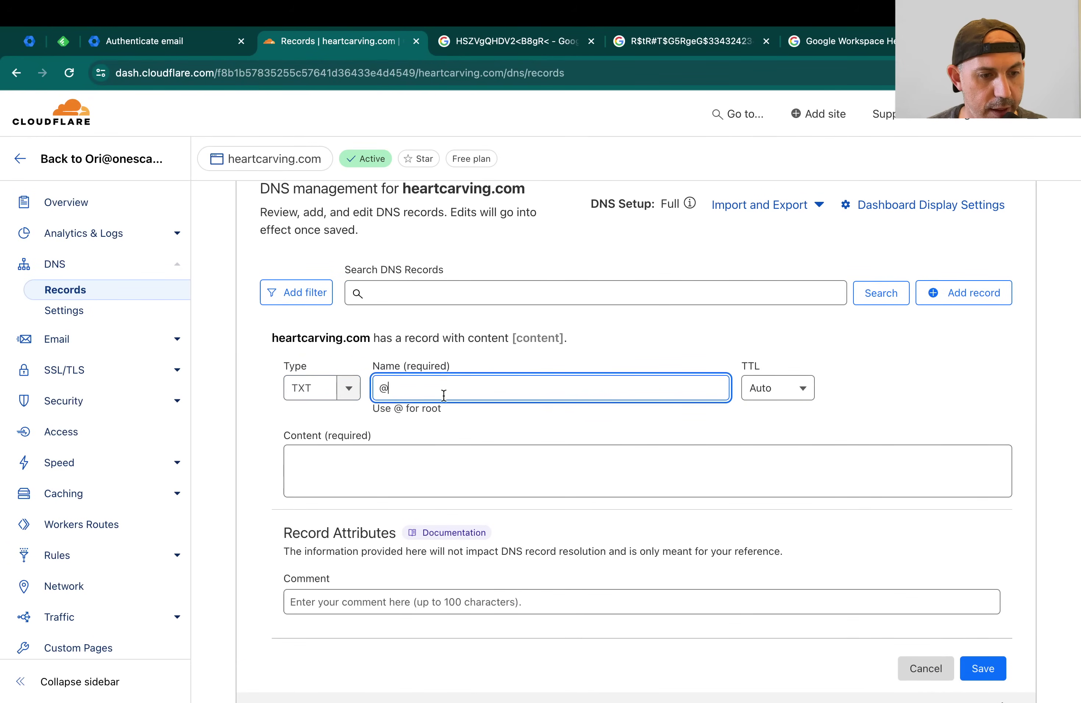
click(467, 464)
key(super+v)
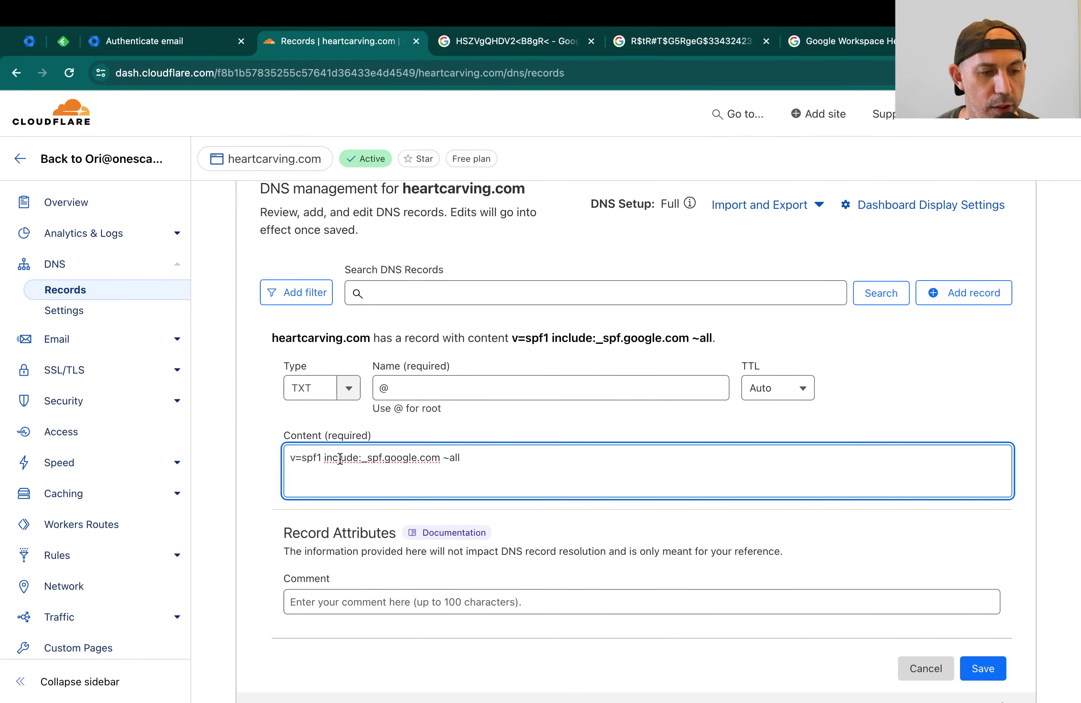
drag(330, 457, 439, 457)
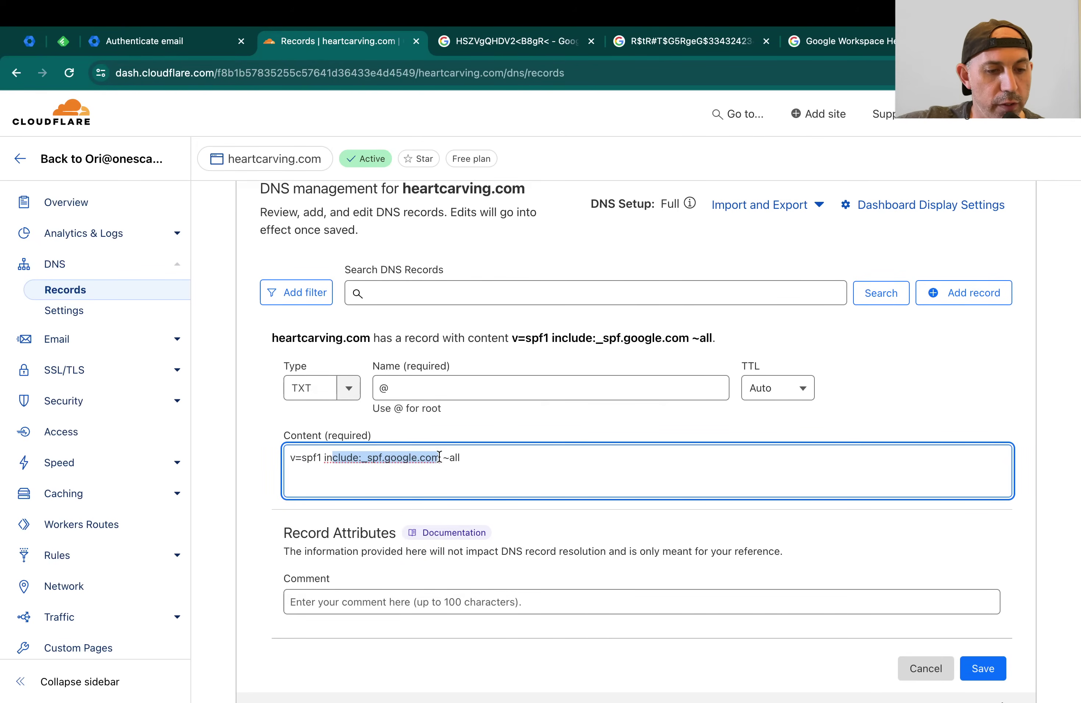
click(439, 457)
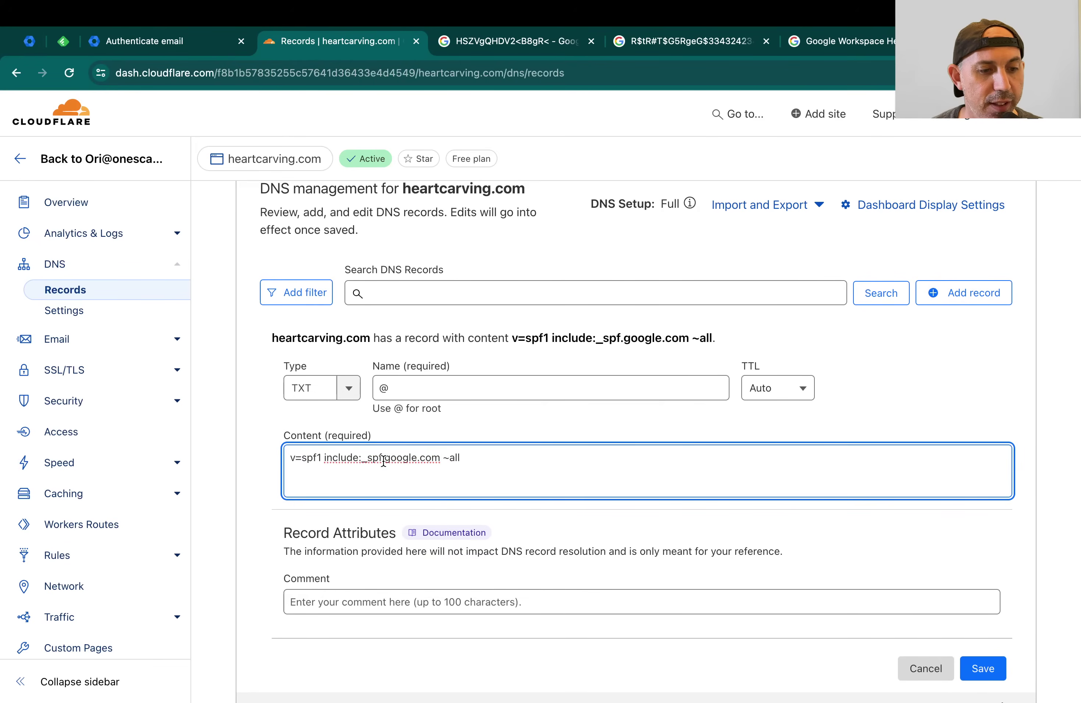
drag(329, 455, 439, 453)
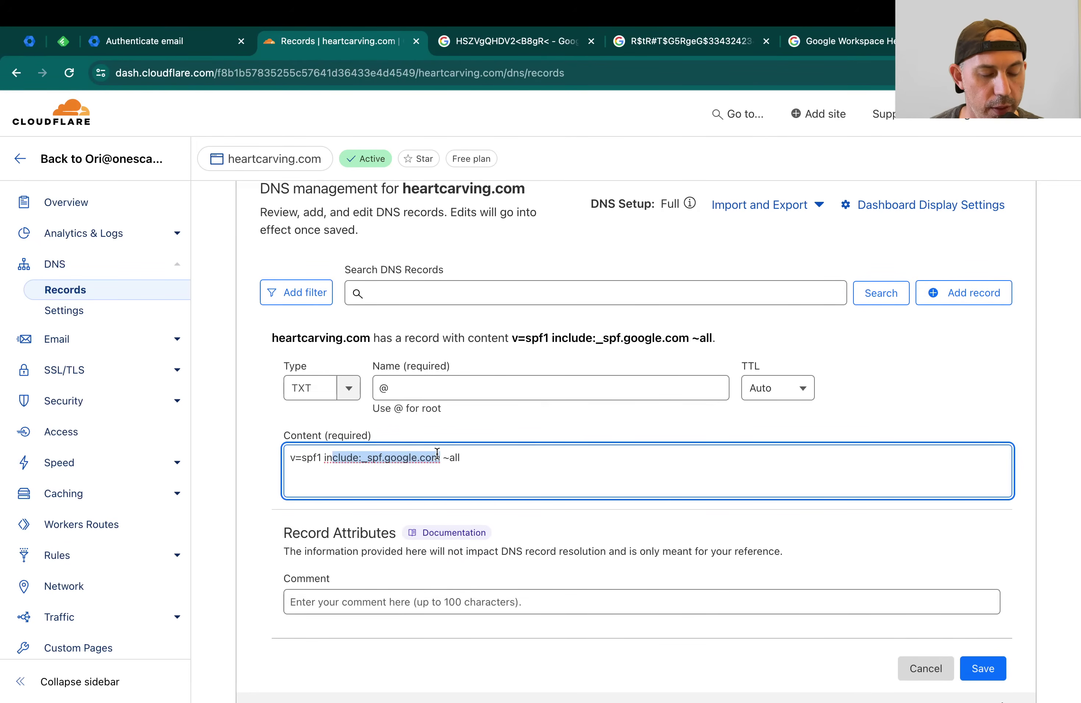
click(439, 454)
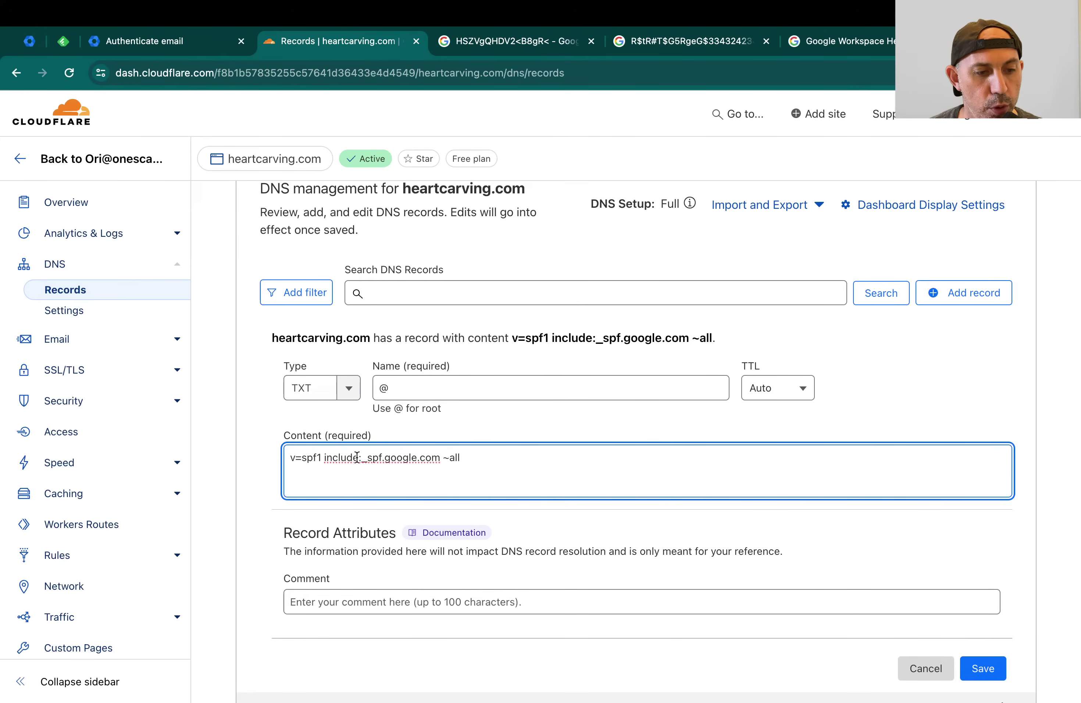
Save the @ TXT record holding v=spf1 include:_spf.google.com ~all
click(984, 668)
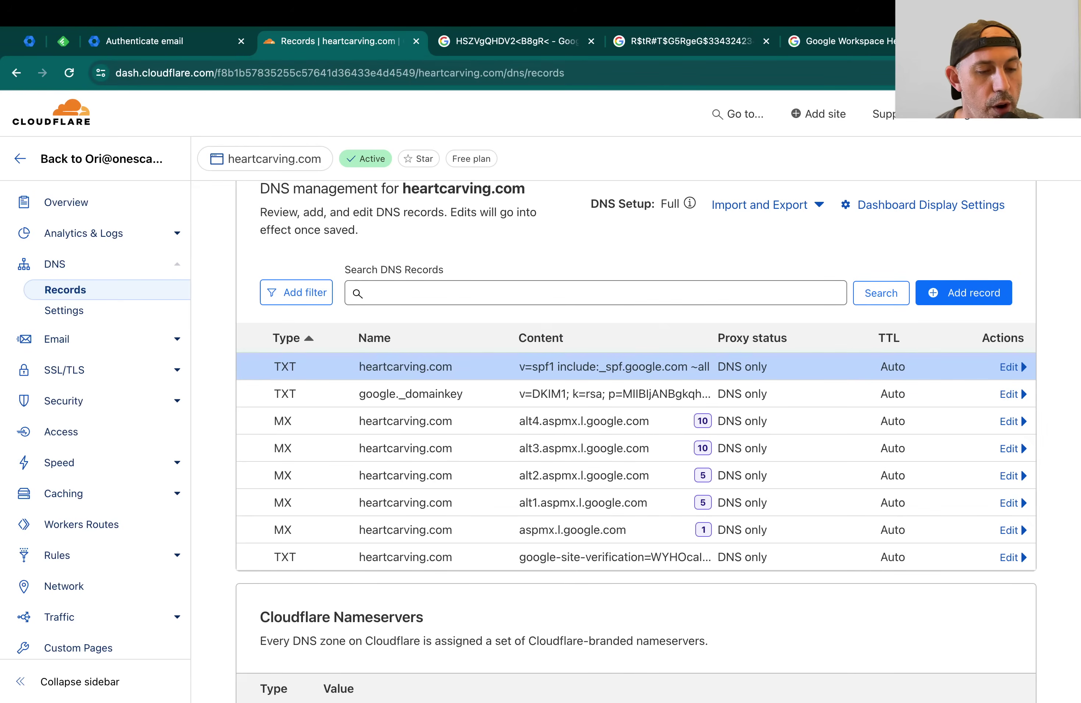
Go to easydmarc.com in a new tab and show its Tools menu
key(super+t)
text(easydmarc.com)
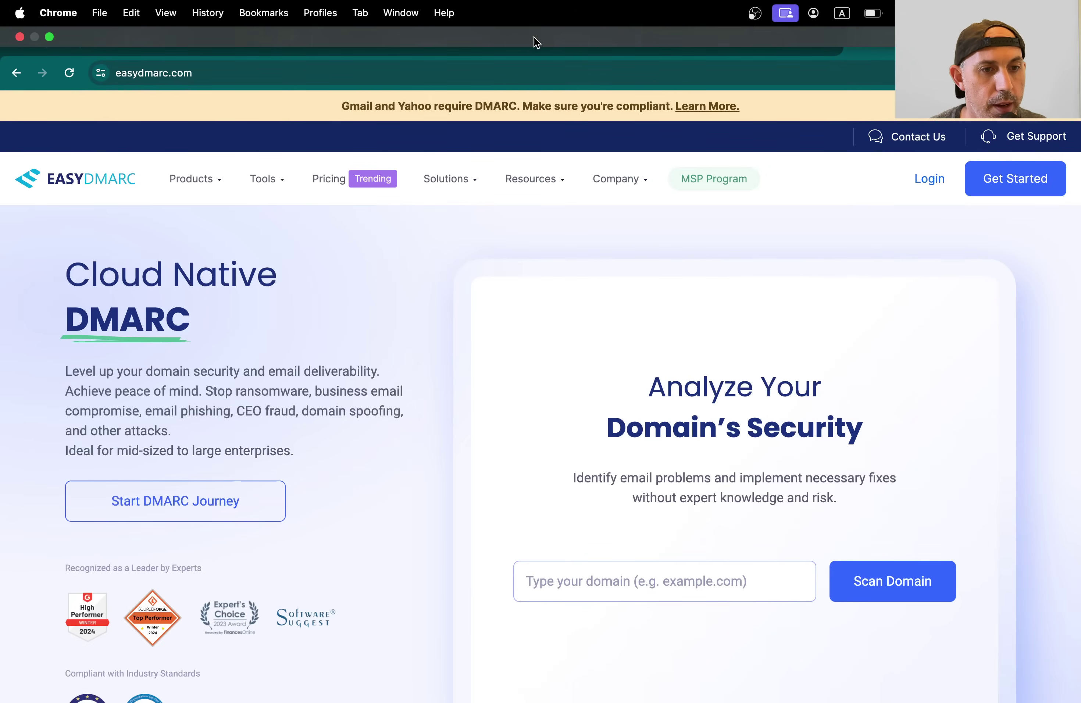
mouse_move(268, 184)
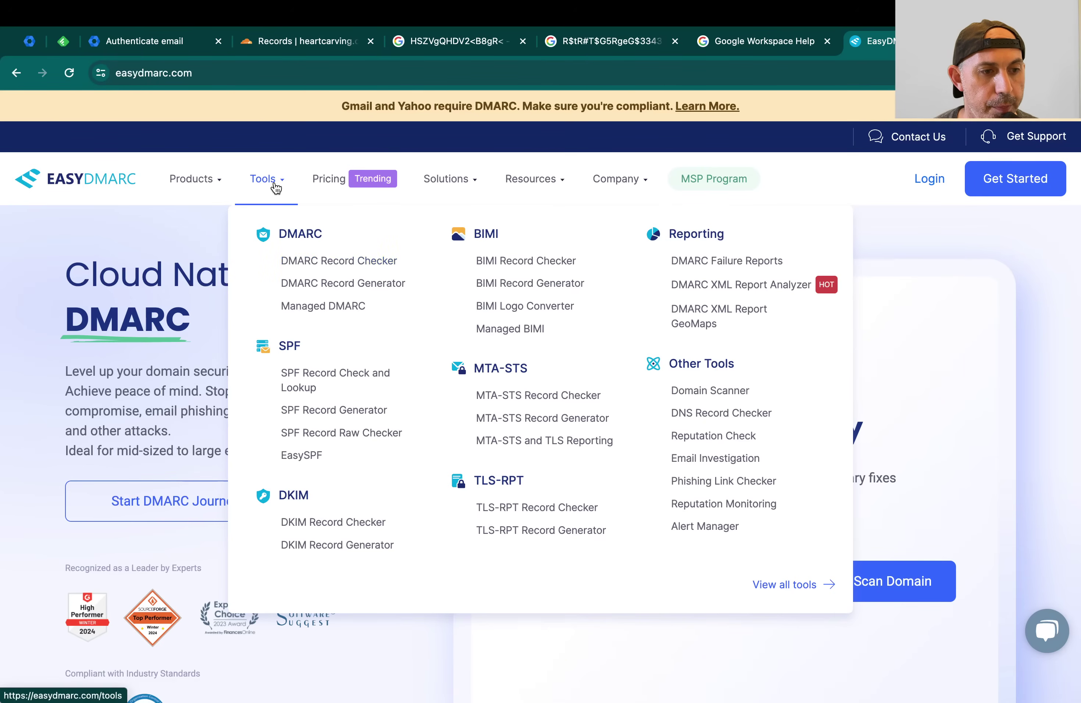
Open the DMARC Record Generator and enter heartcarving.com as the domain
click(346, 284)
scroll(351, 295, down, 2)
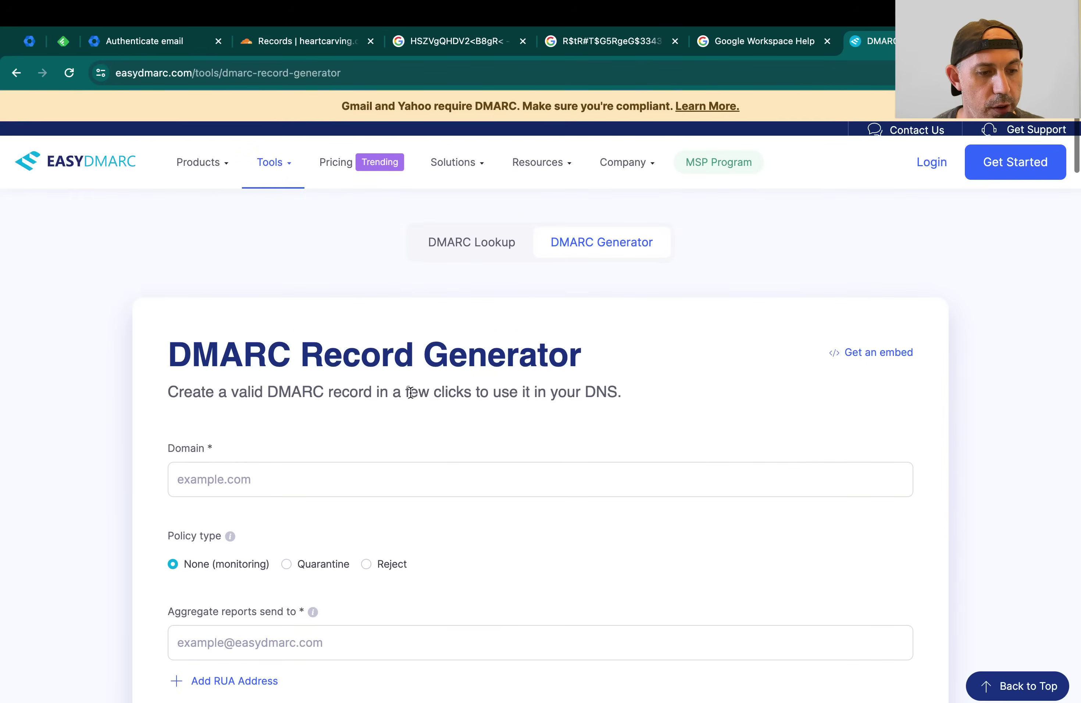
click(378, 475)
text(heartcarving.com)
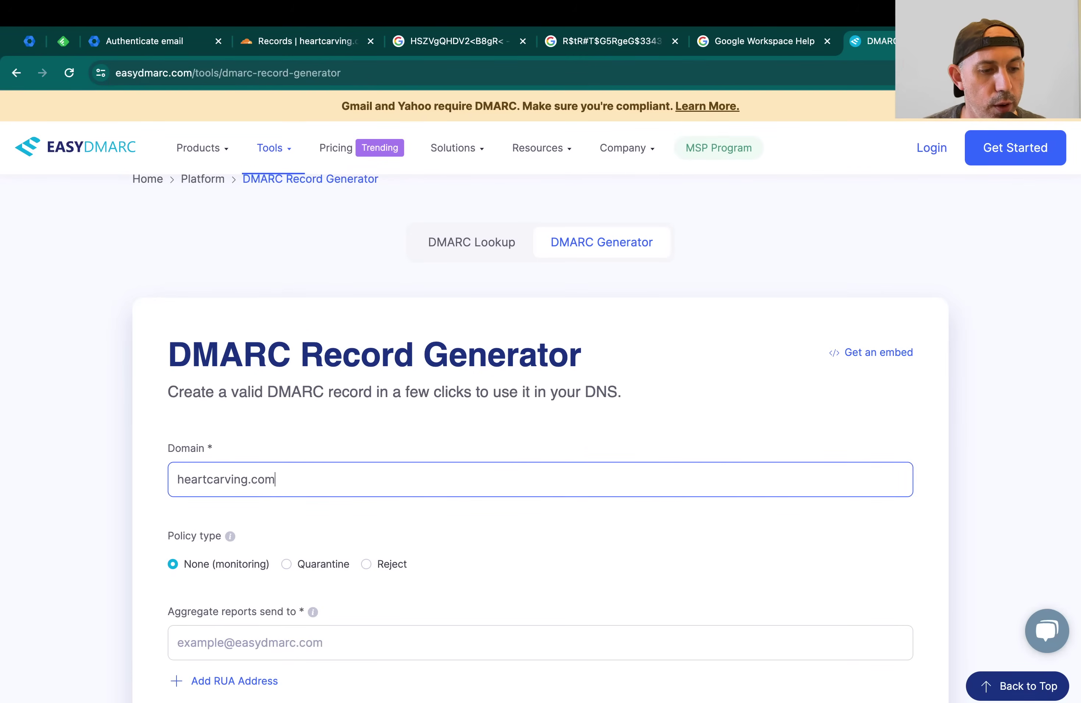
scroll(482, 501, down, 2)
scroll(482, 504, down, 3)
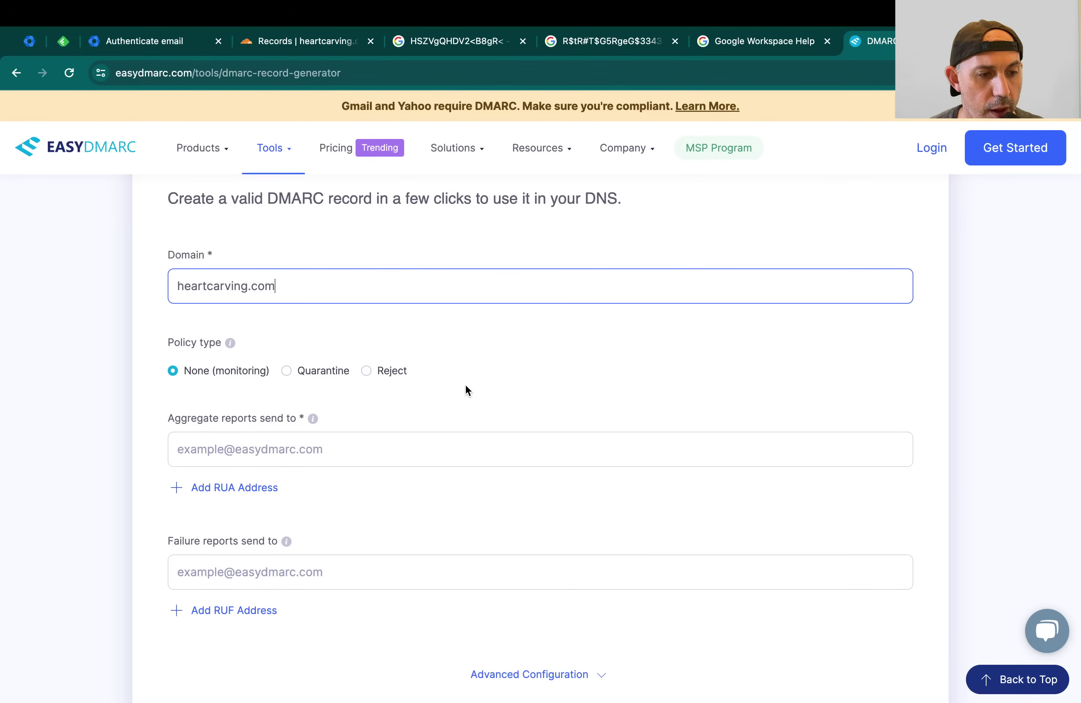
Set a heartcarving.com mailbox as the aggregate reports address and generate the record
click(323, 443)
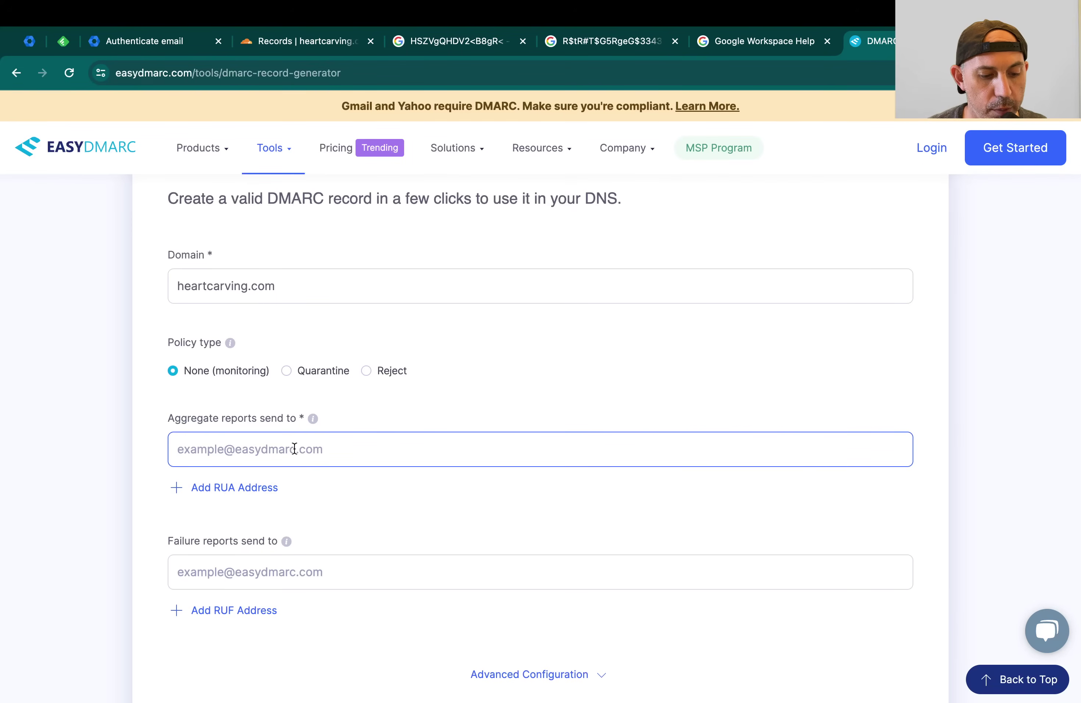
text(ori@)
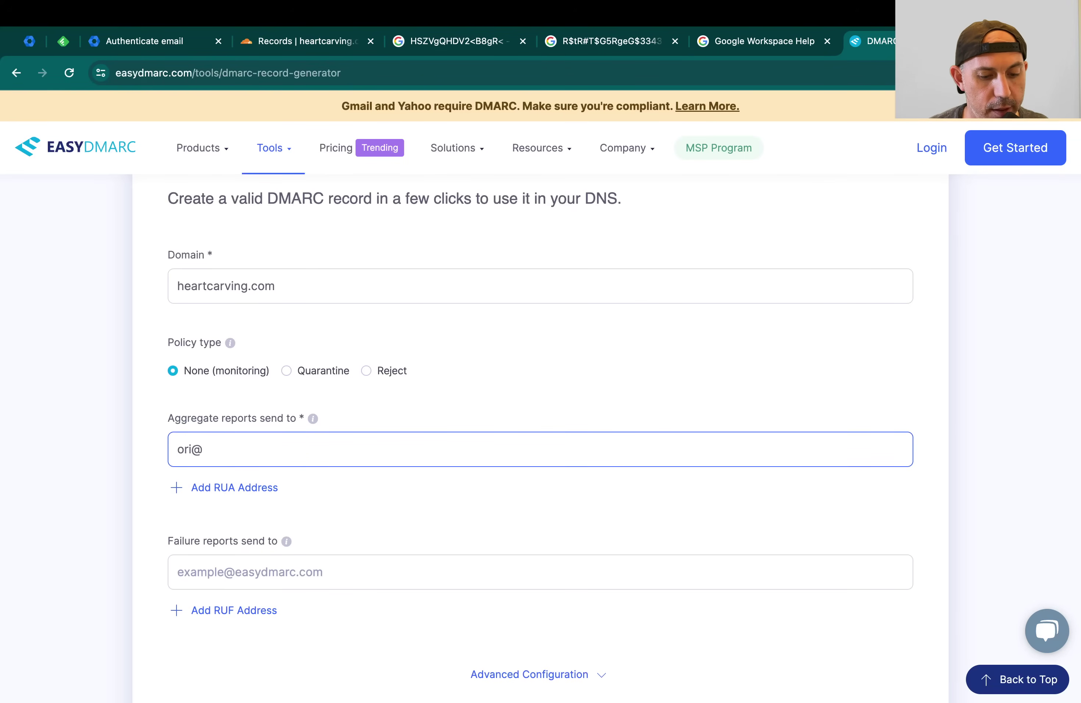
key(BackSpace)
key(BackSpace)
key(BackSpace)
key(BackSpace)
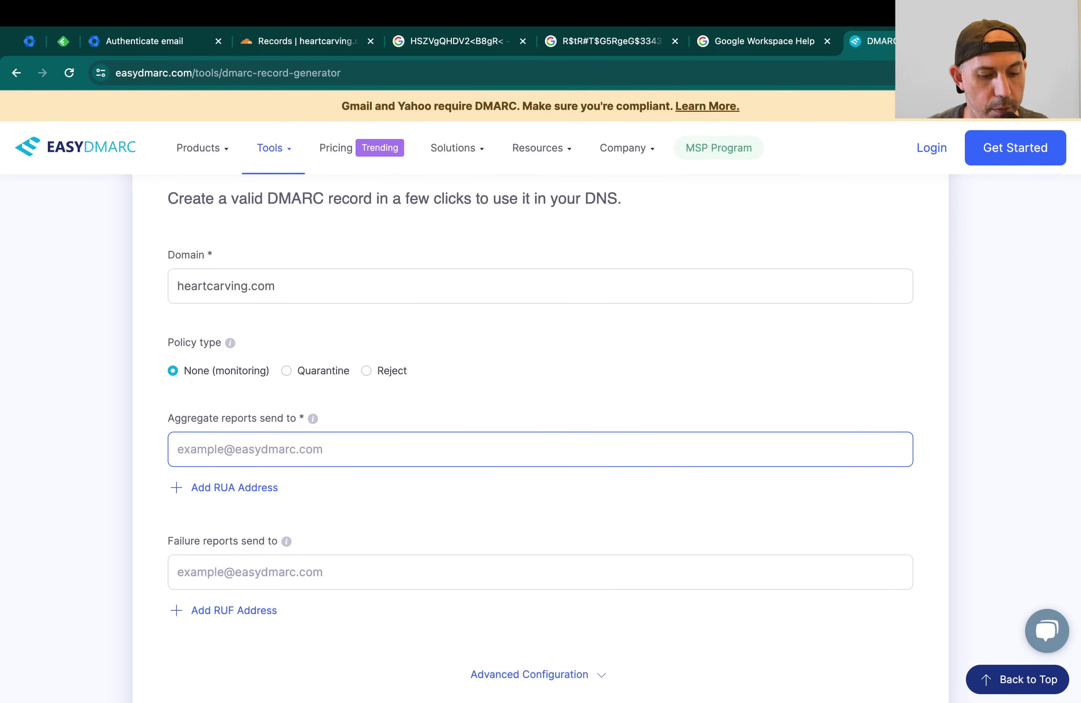
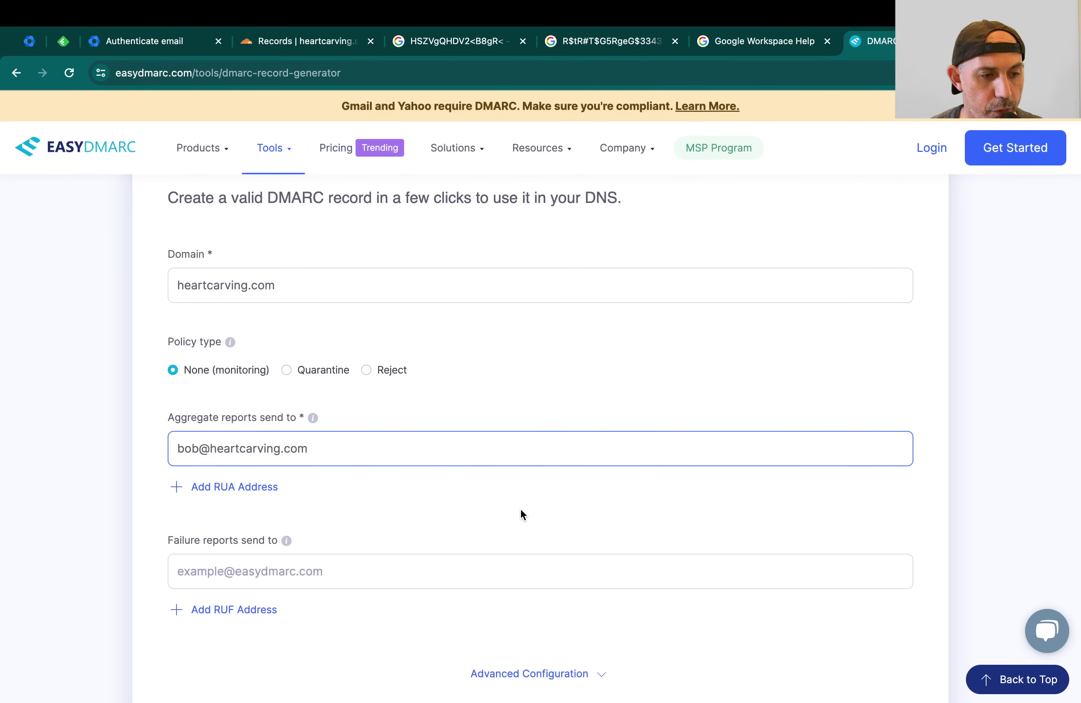
scroll(520, 509, down, 3)
click(748, 609)
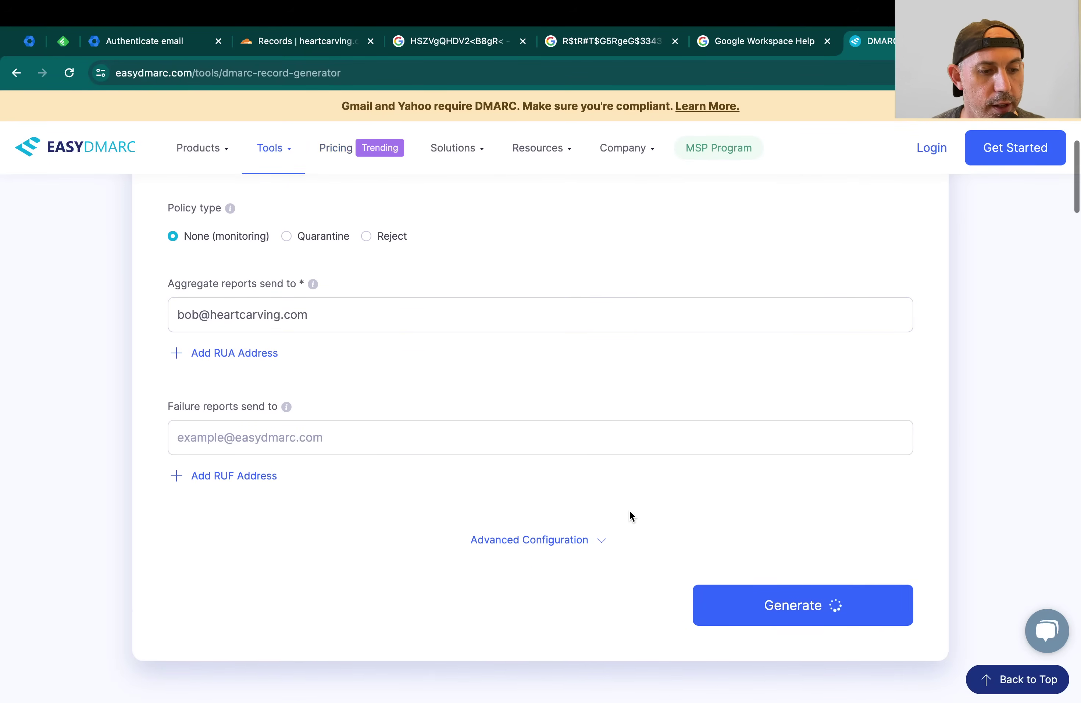
Highlight the p=none policy and the reporting address in the generated DMARC record
scroll(629, 510, down, 5)
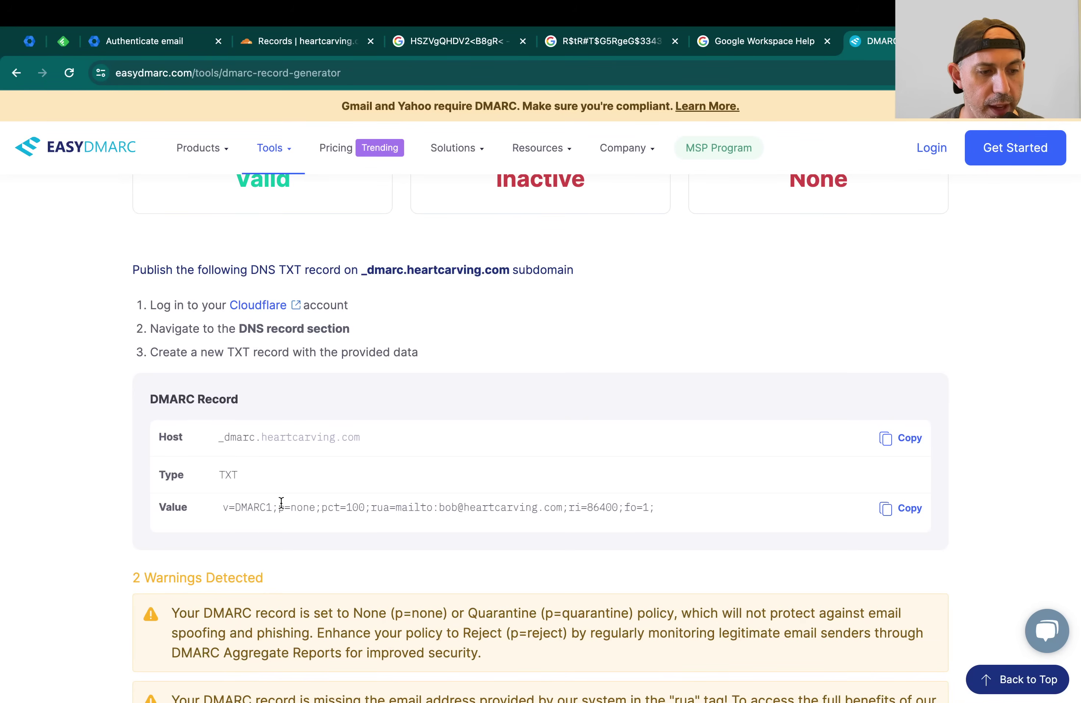
drag(280, 502, 310, 503)
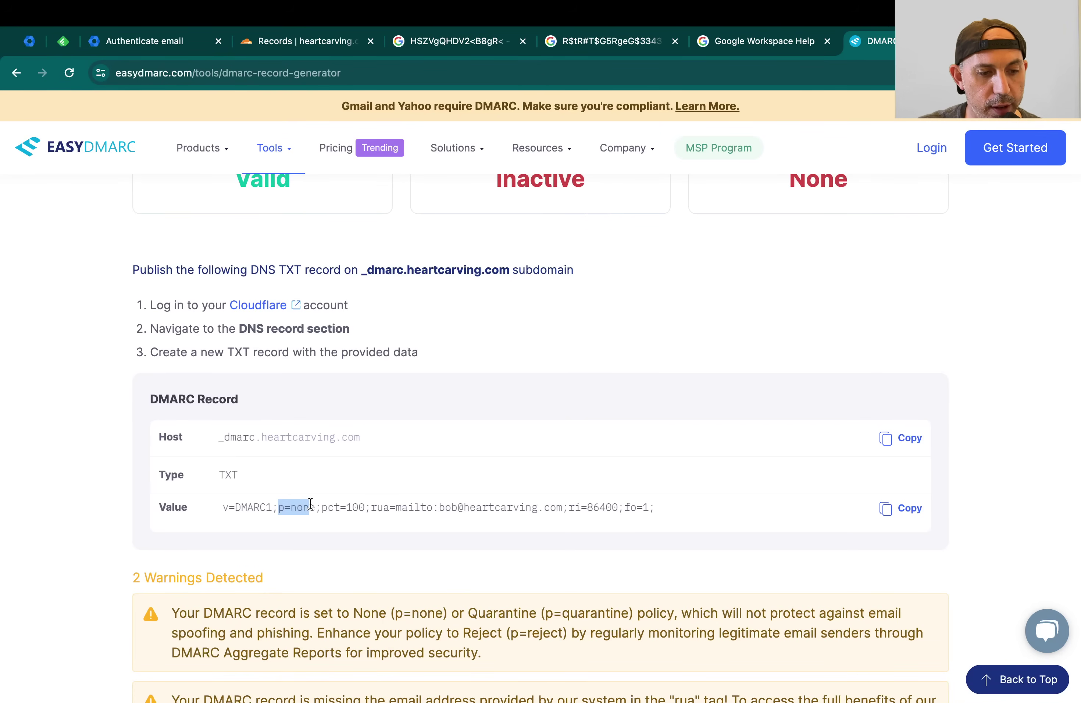
click(321, 504)
drag(408, 504, 563, 508)
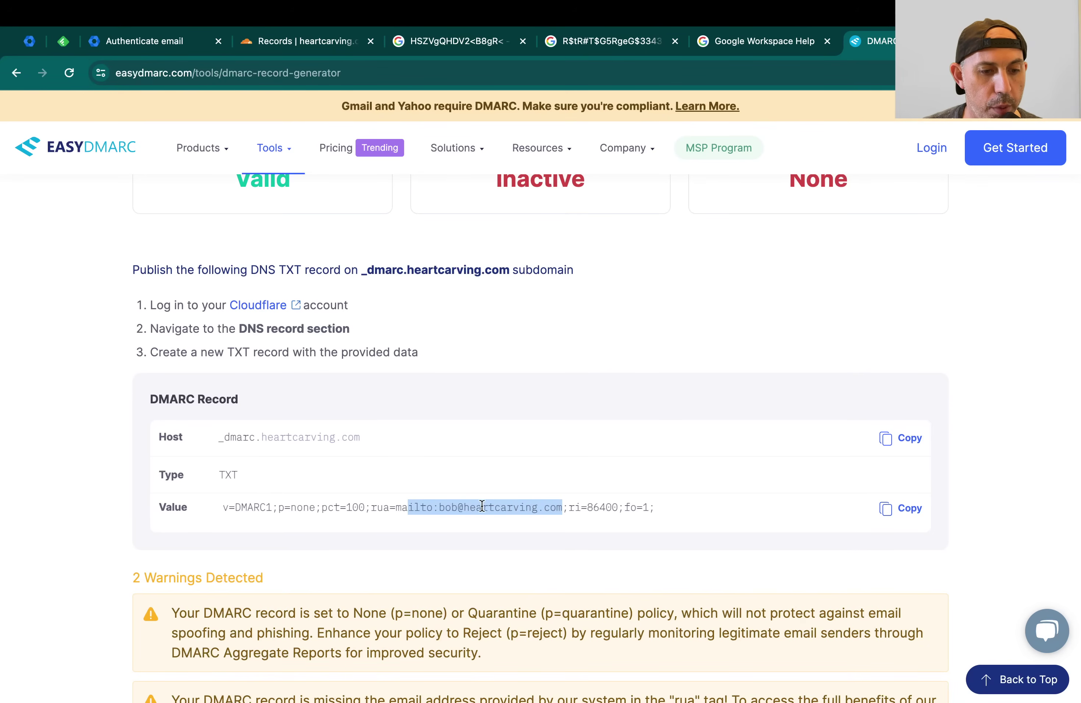
Copy the _dmarc host name and start a new DNS record in Cloudflare
click(909, 438)
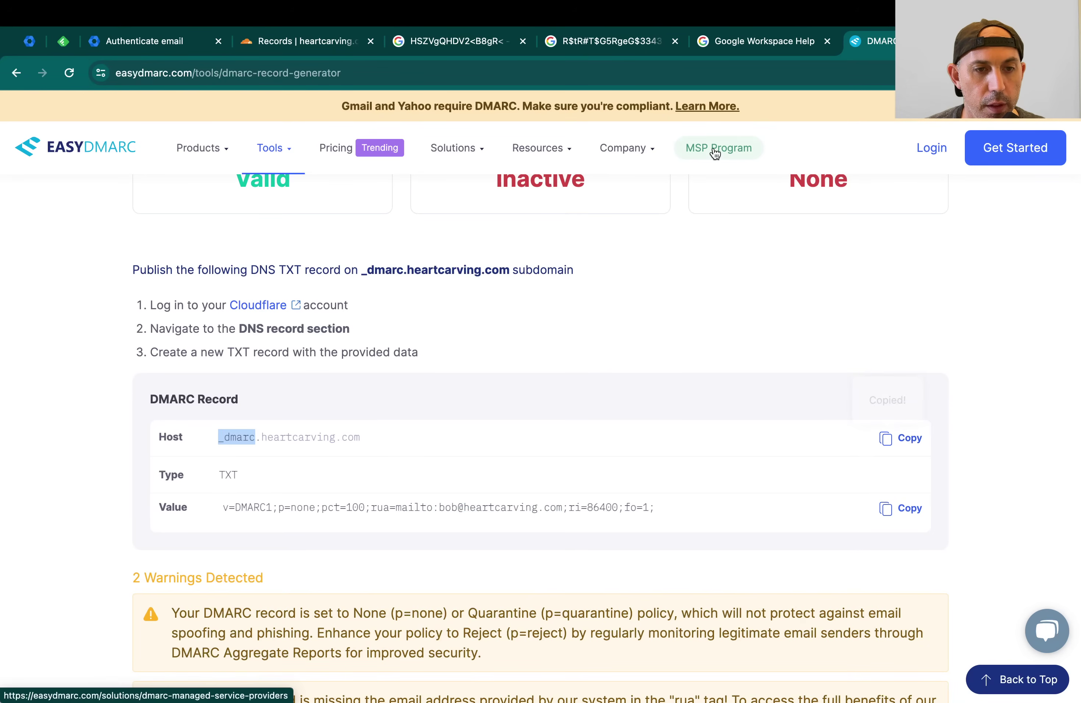
click(269, 58)
click(963, 292)
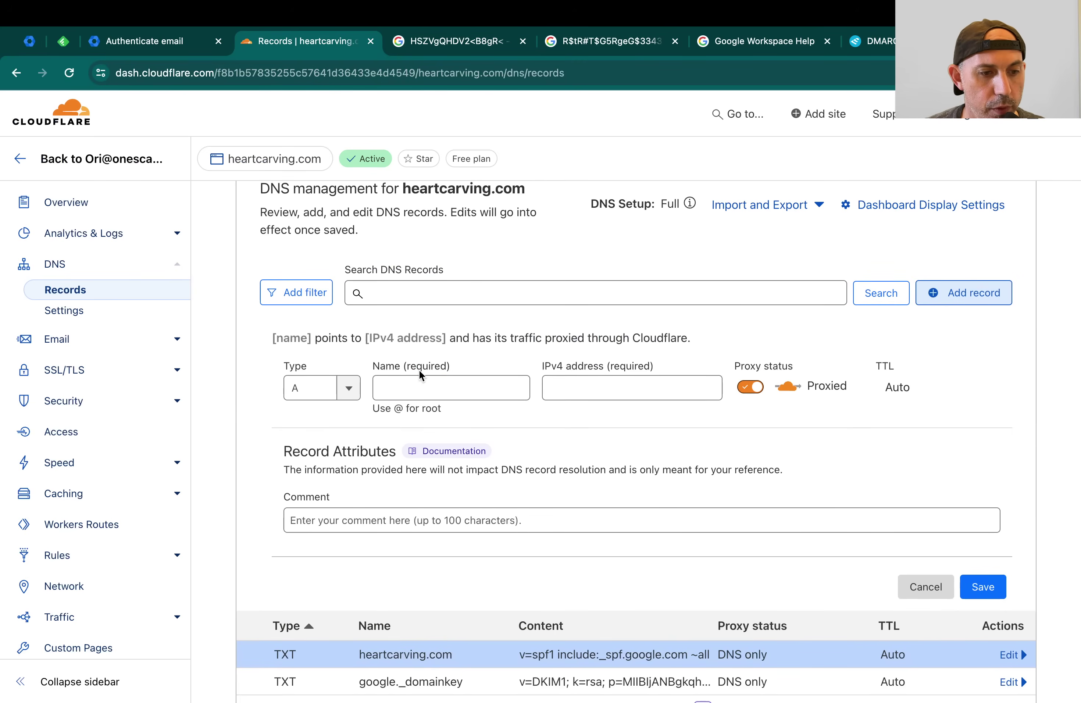
Make the new Cloudflare record a TXT record named _dmarc
click(315, 388)
text(txt)
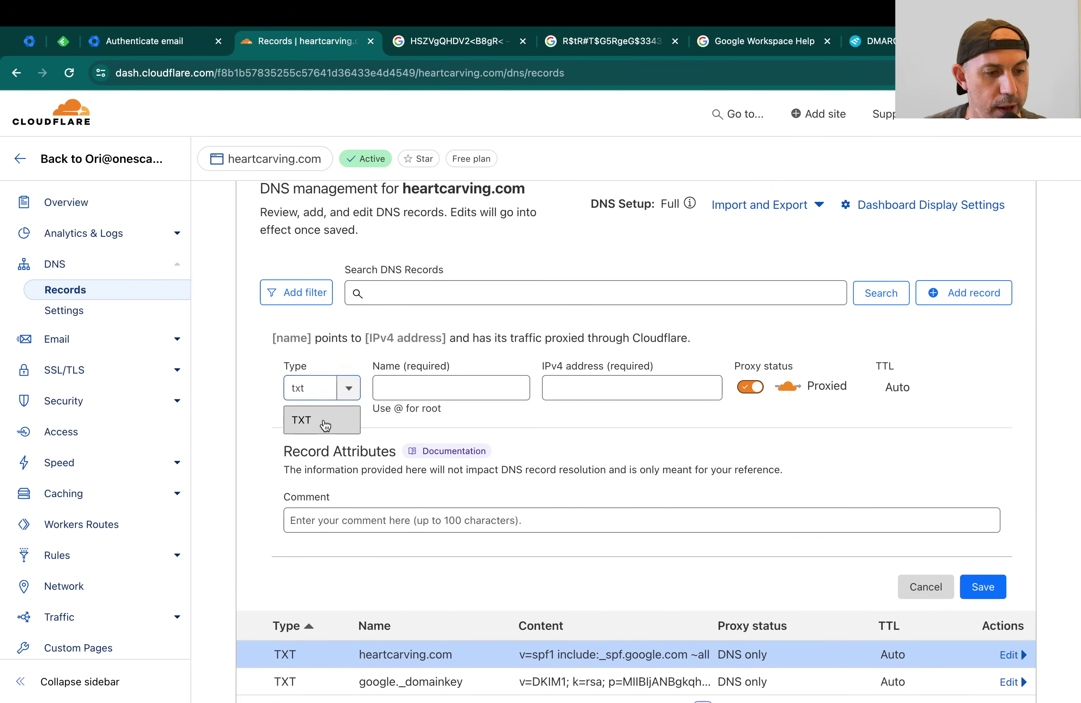
click(325, 425)
click(432, 390)
key(super+v)
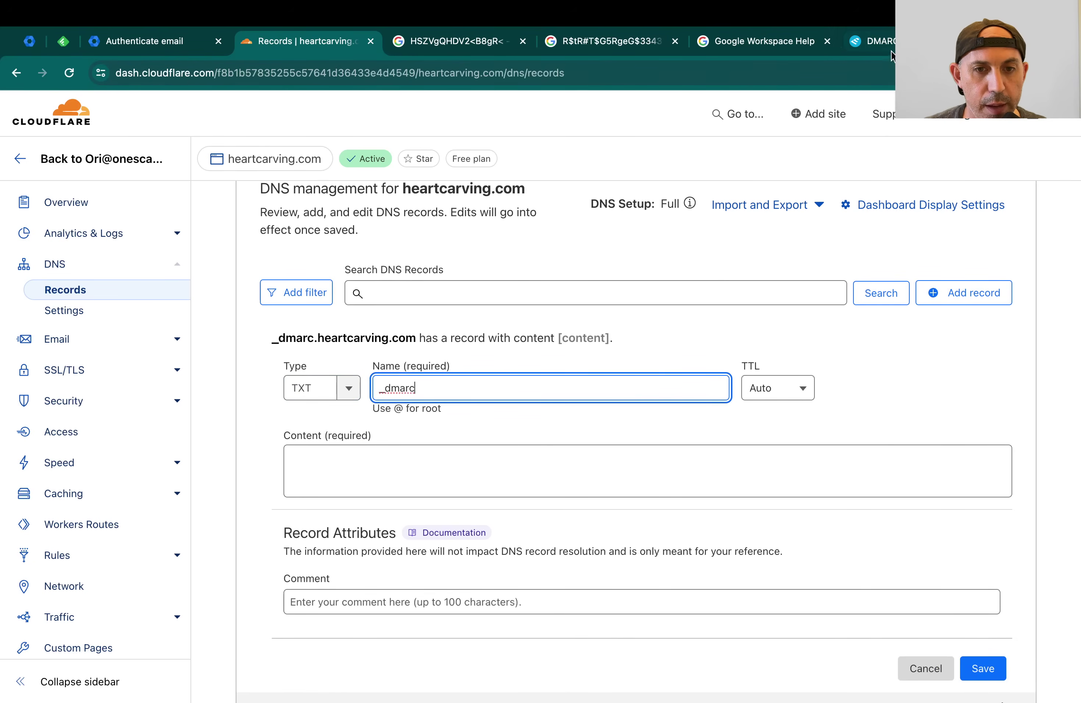
Paste the v=DMARC1;p=none record value from EasyDMARC as content and save the record
click(888, 54)
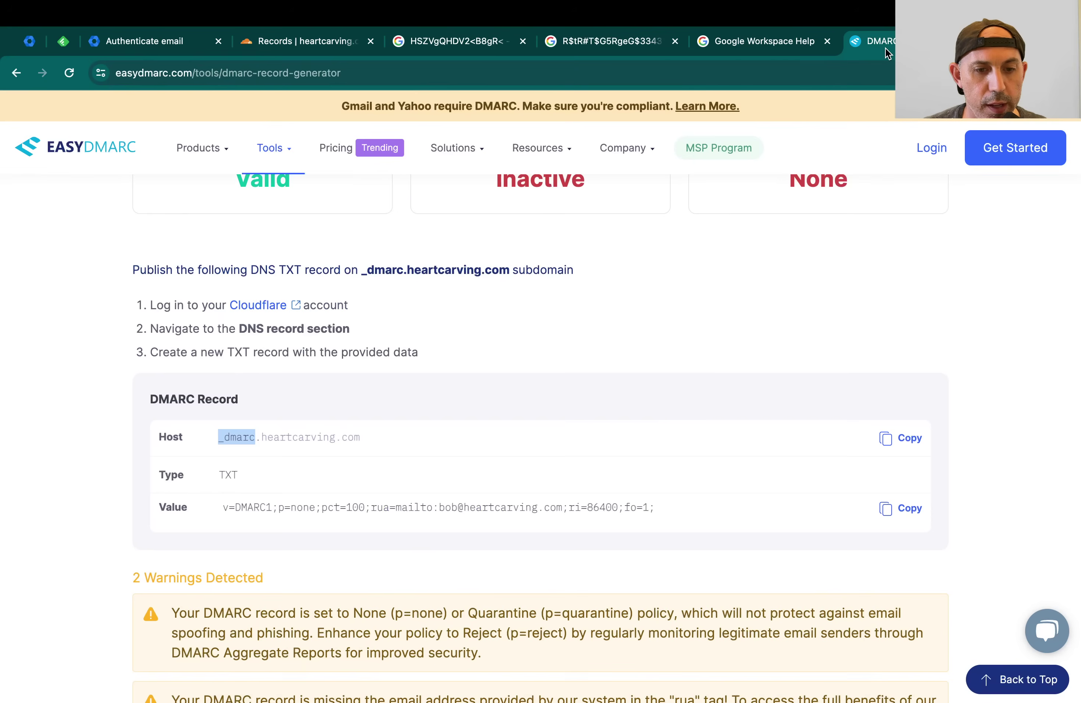
click(383, 437)
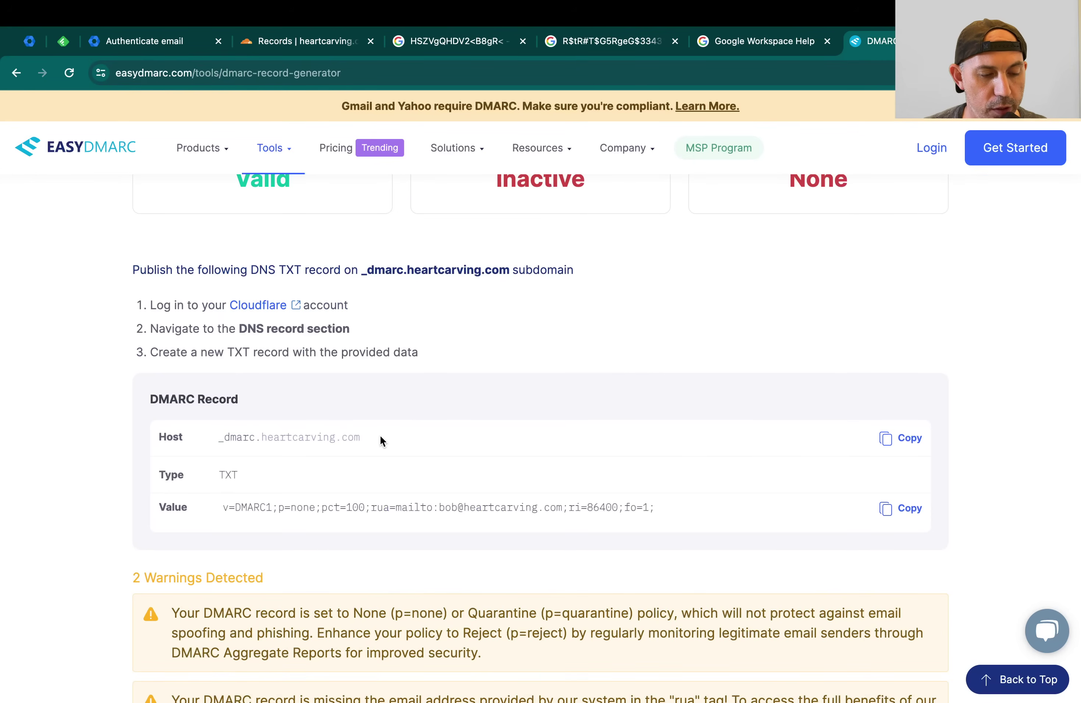
drag(380, 437, 256, 438)
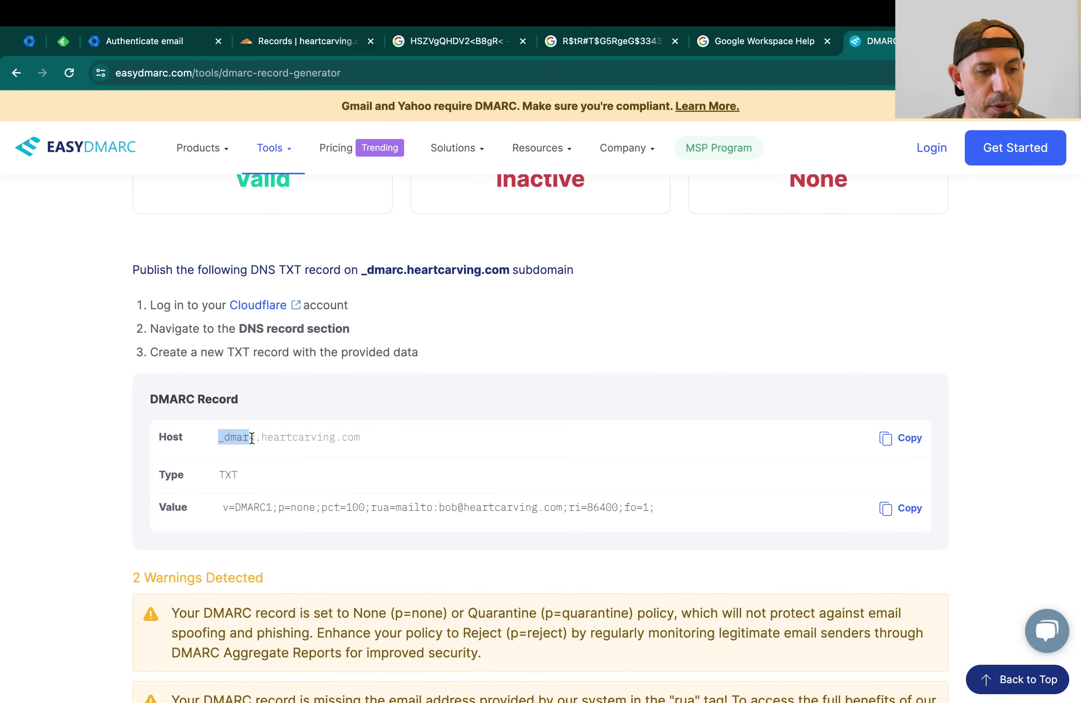
click(814, 543)
click(911, 519)
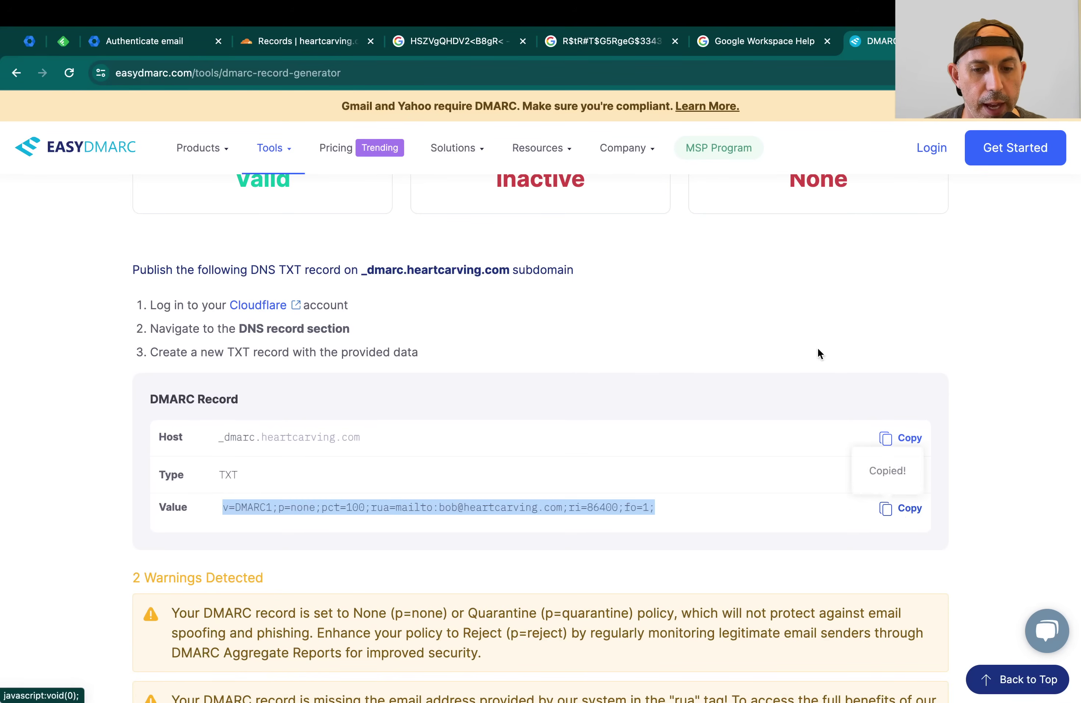
click(276, 40)
click(557, 453)
key(ctrl+v)
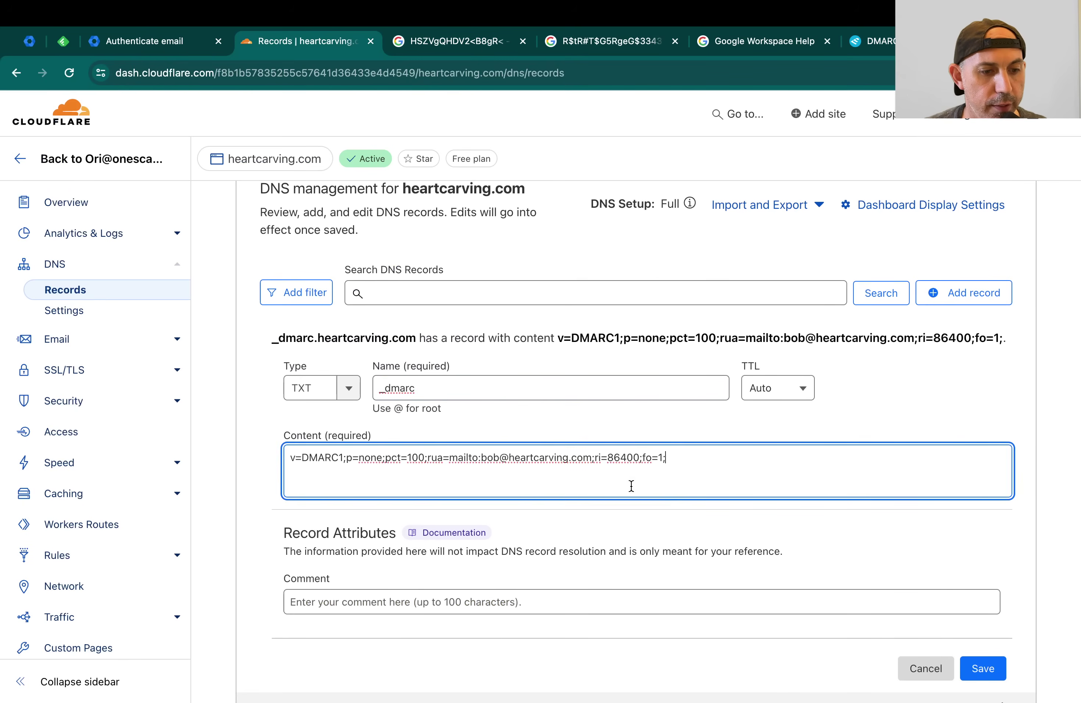
scroll(890, 564, down, 2)
click(983, 618)
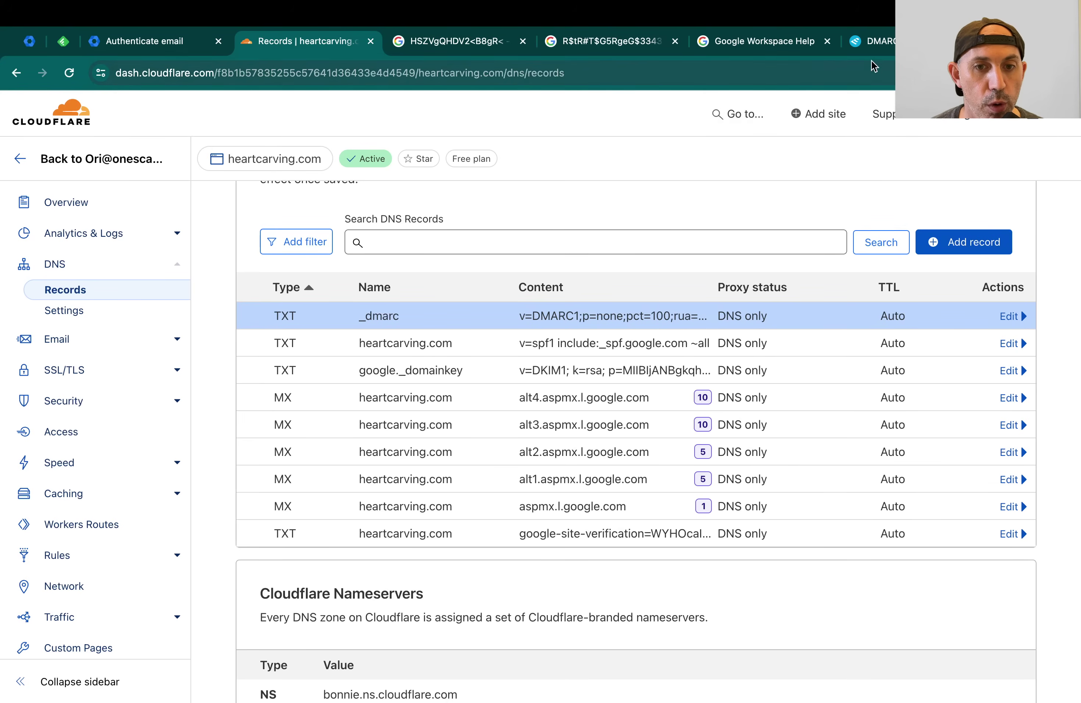
Run the EasyDMARC Domain Scanner on heartcarving.com
key(super+9)
scroll(686, 250, up, 15)
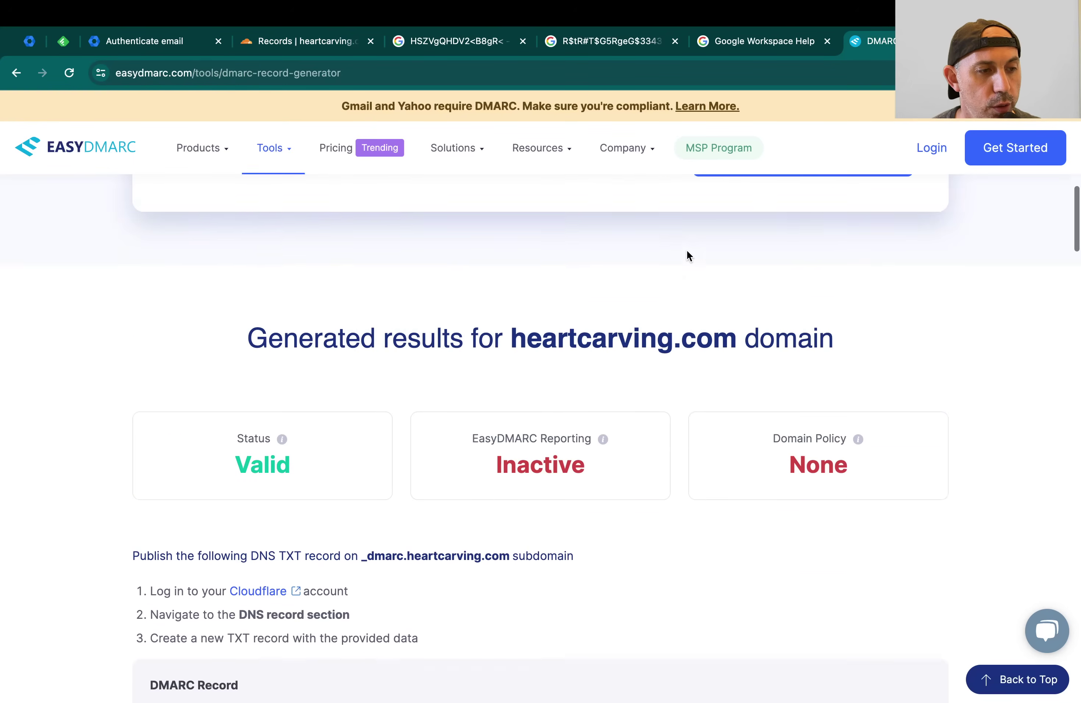
scroll(687, 250, up, 8)
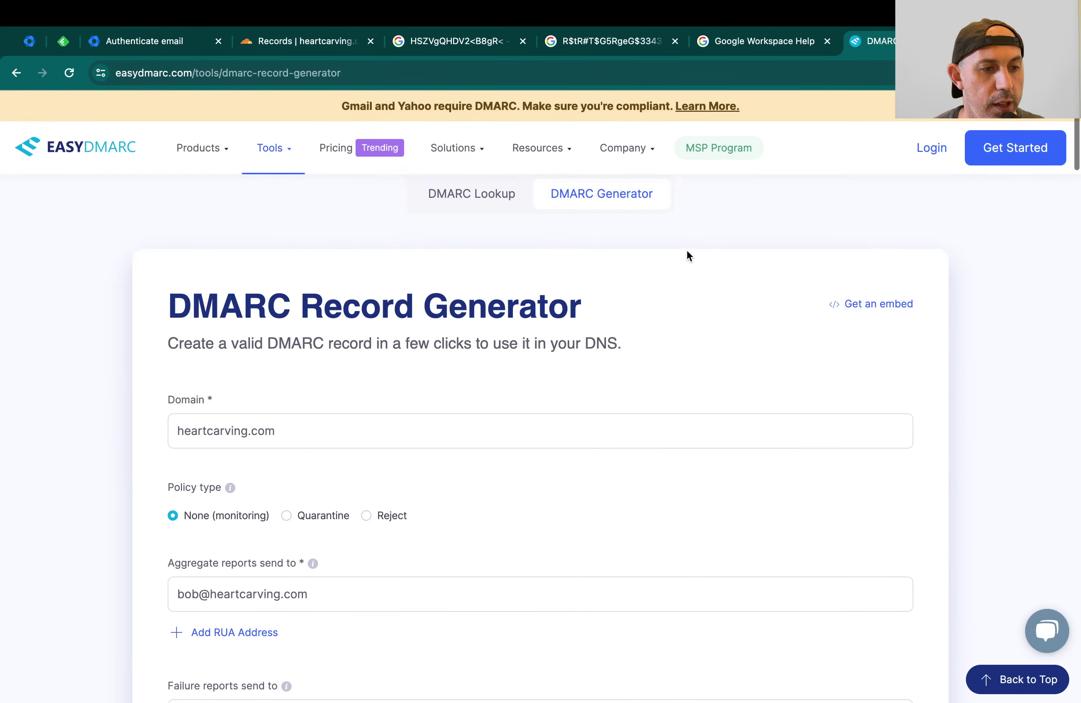
mouse_move(281, 147)
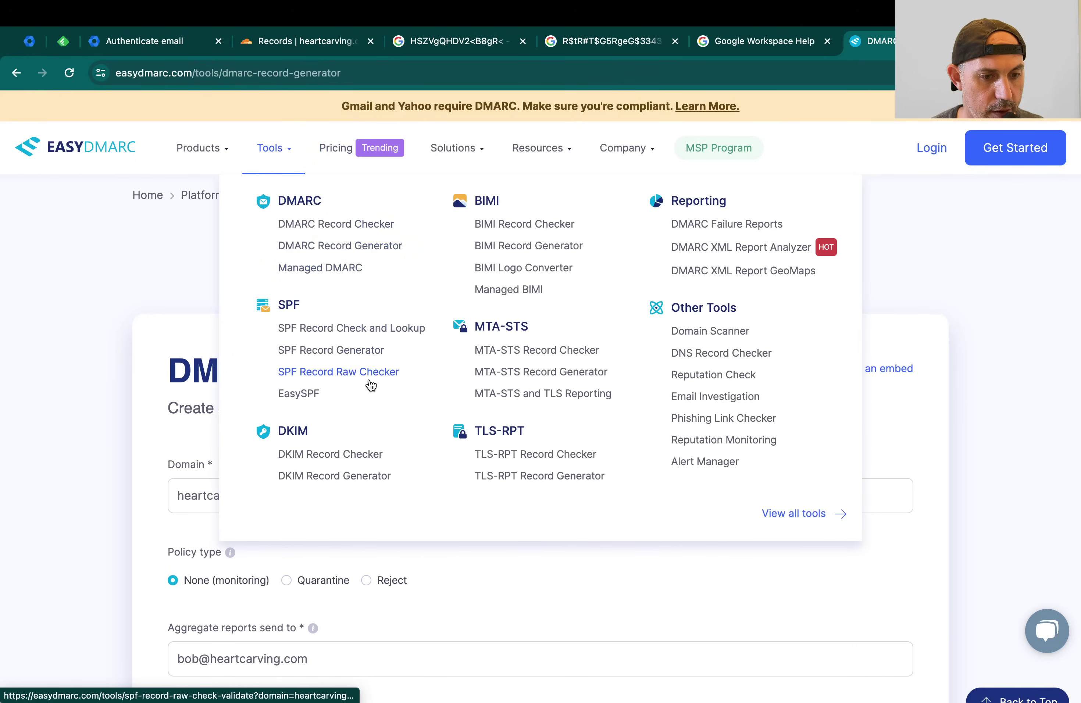
click(728, 336)
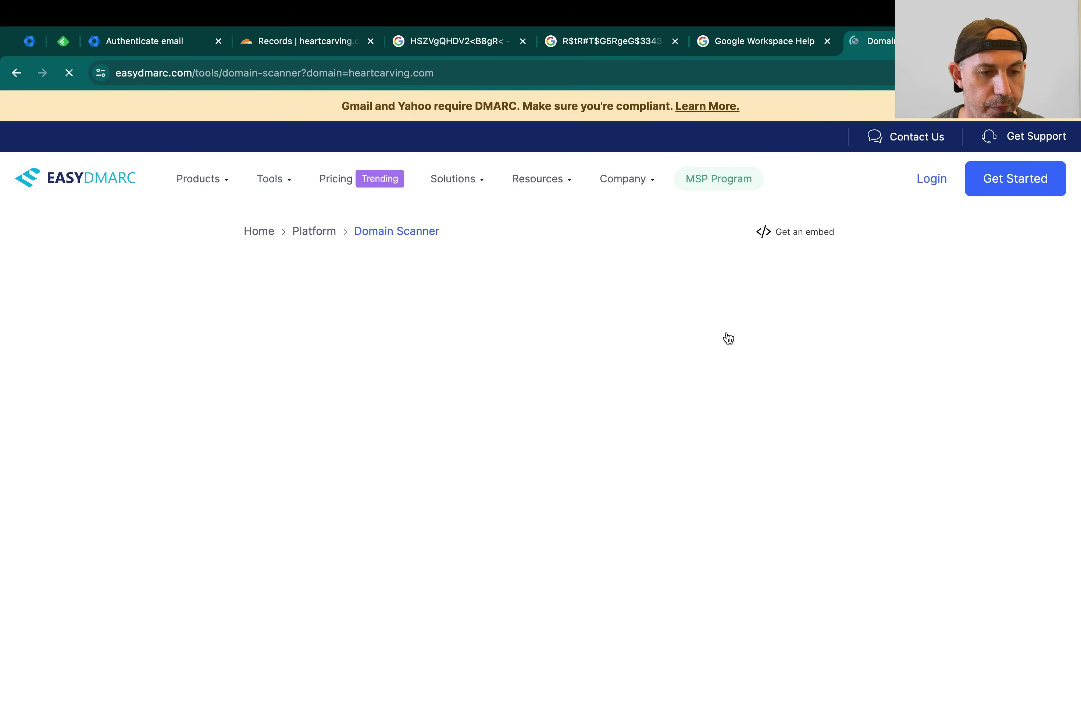
scroll(557, 357, down, 3)
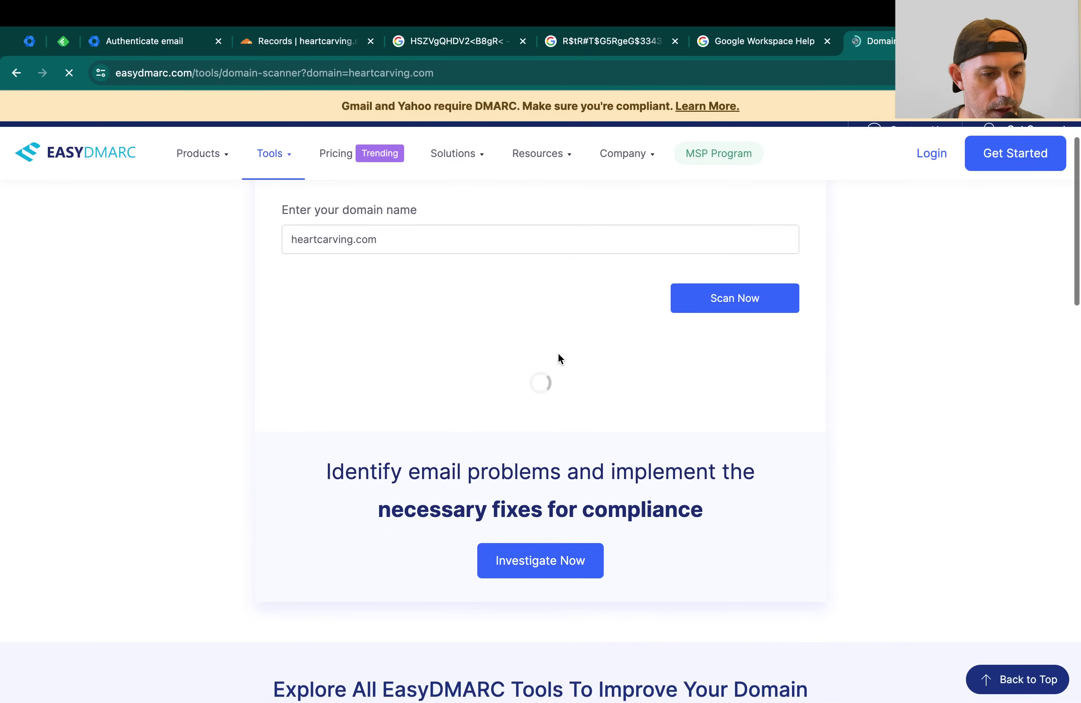
scroll(557, 357, up, 1)
scroll(557, 353, up, 1)
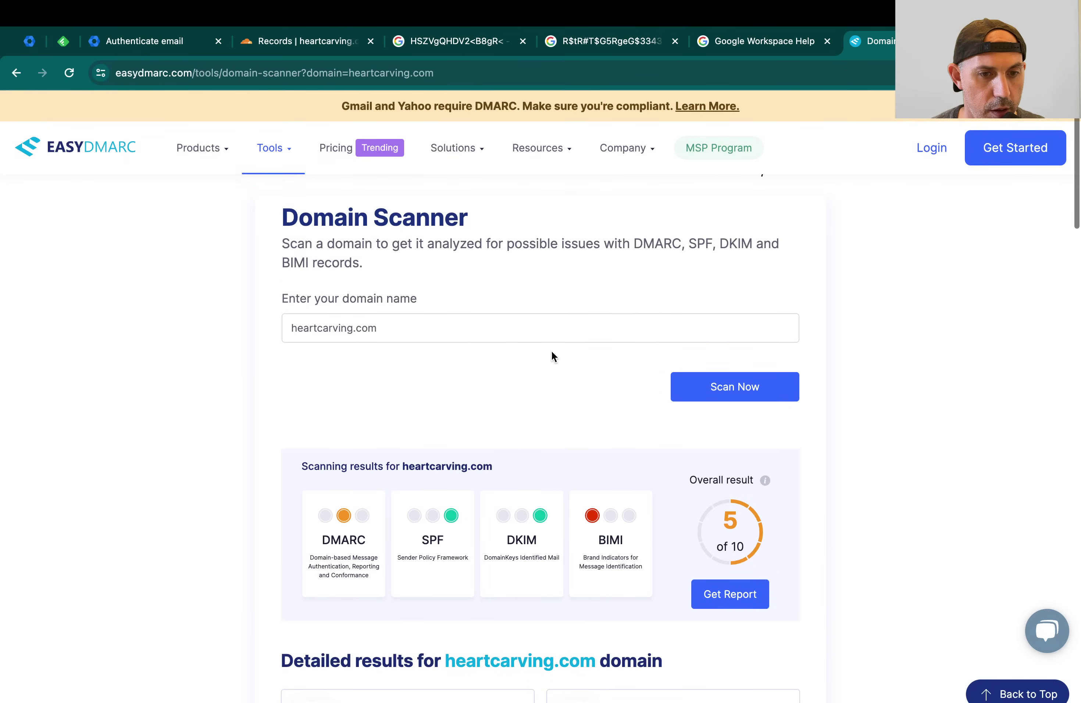
triple_click(499, 327)
click(726, 402)
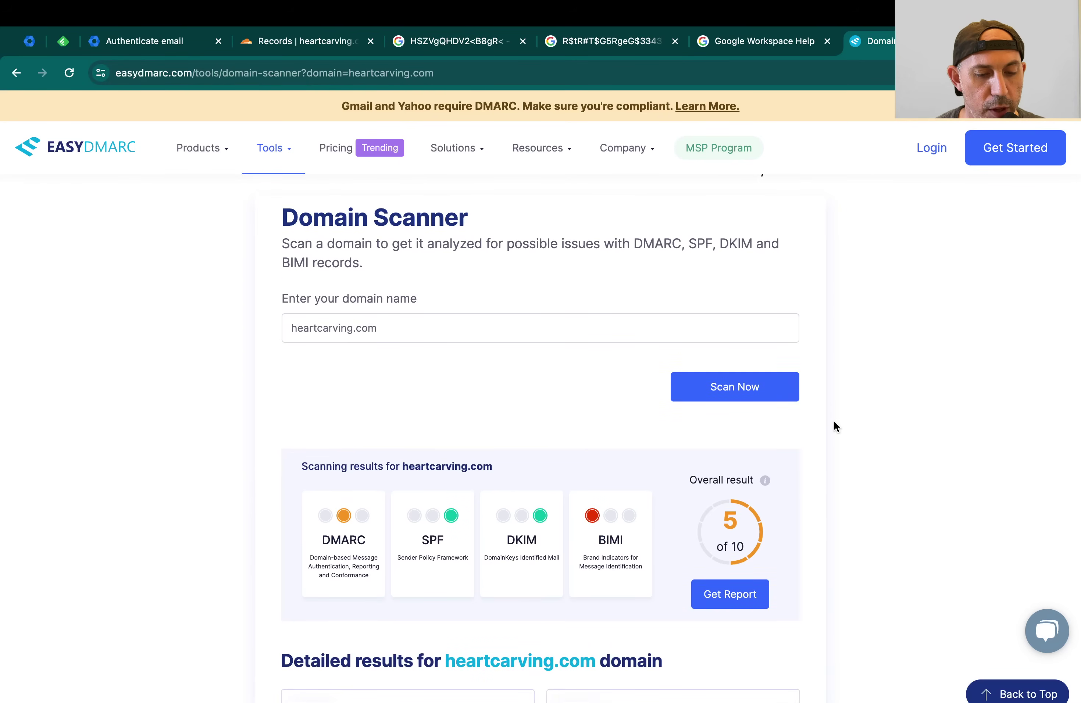
Review the scan results: DMARC, SPF and DKIM found, BIMI missing, score 5/10
scroll(834, 422, down, 10)
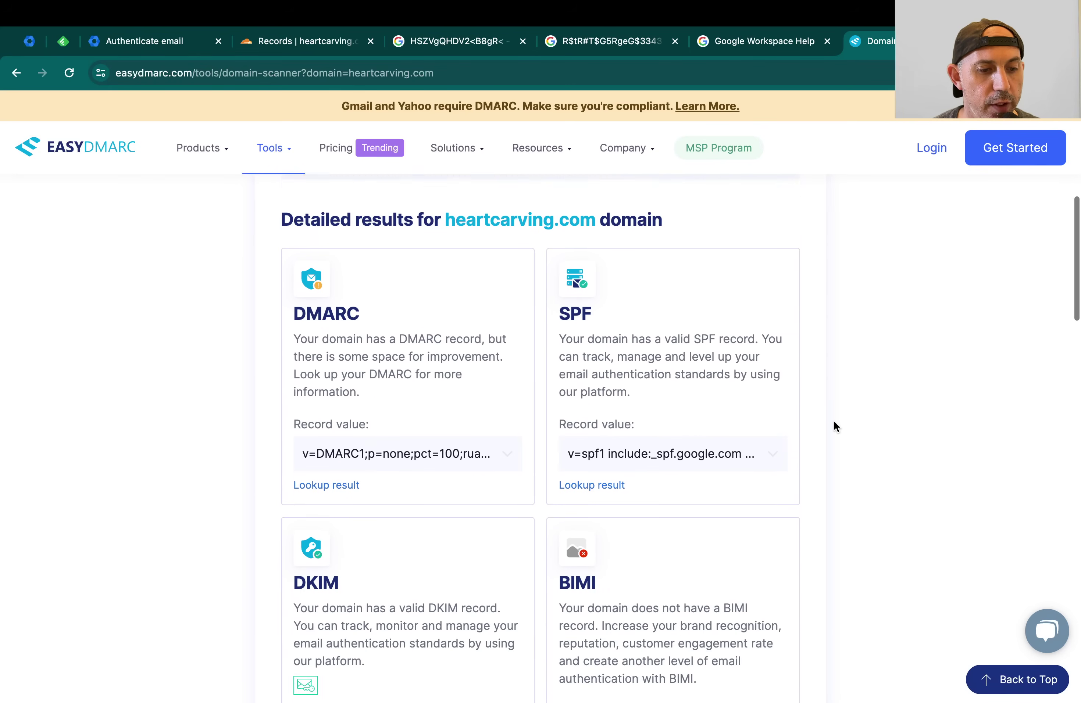
scroll(834, 421, down, 2)
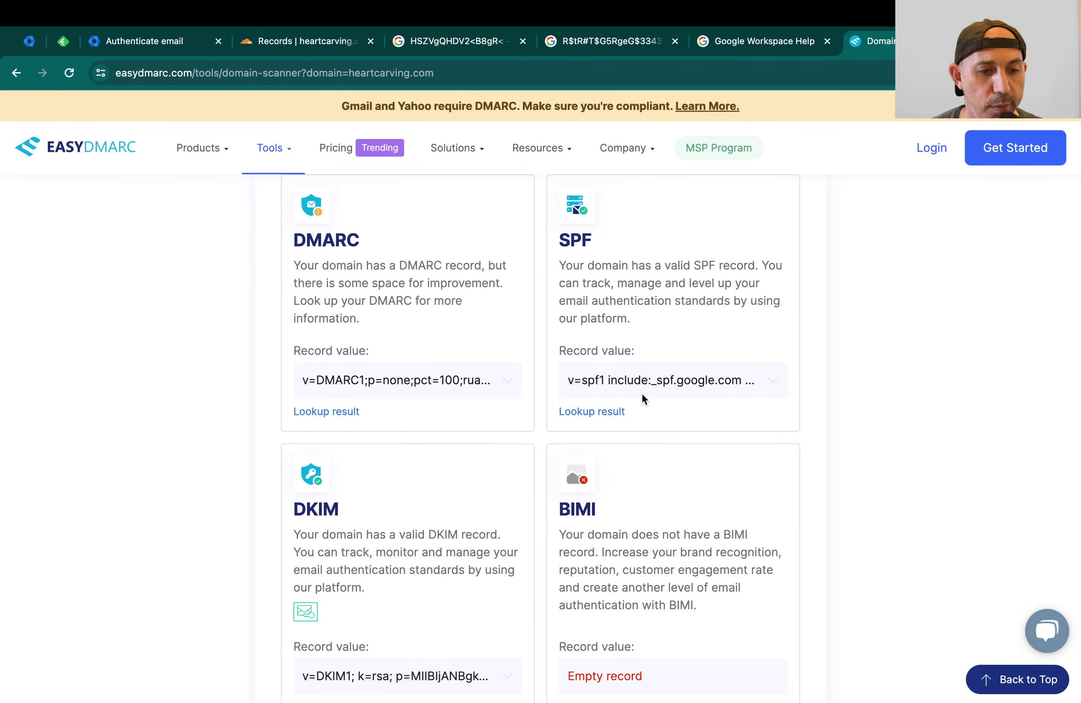
scroll(644, 399, down, 4)
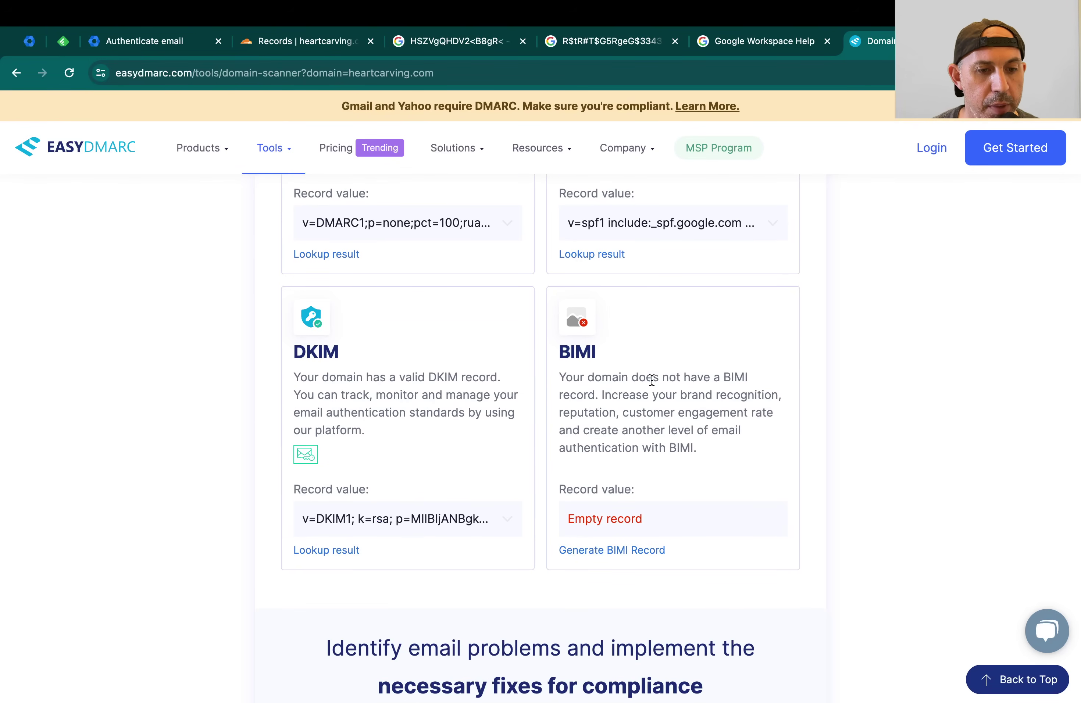
drag(558, 351, 617, 356)
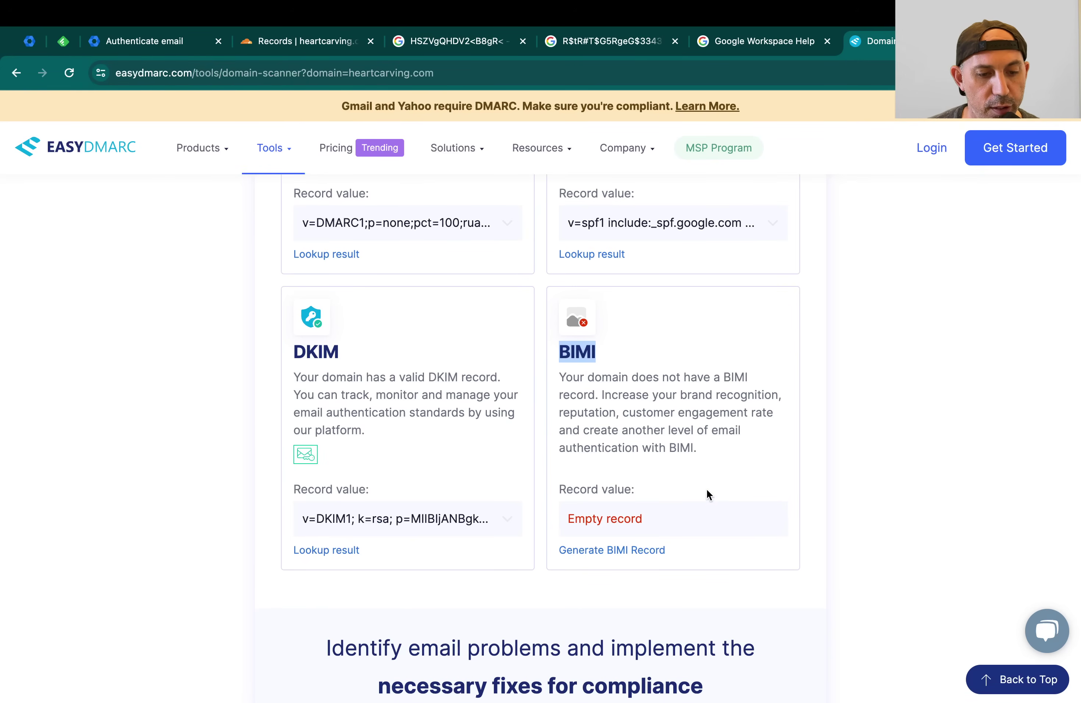
scroll(857, 449, down, 5)
scroll(857, 448, up, 20)
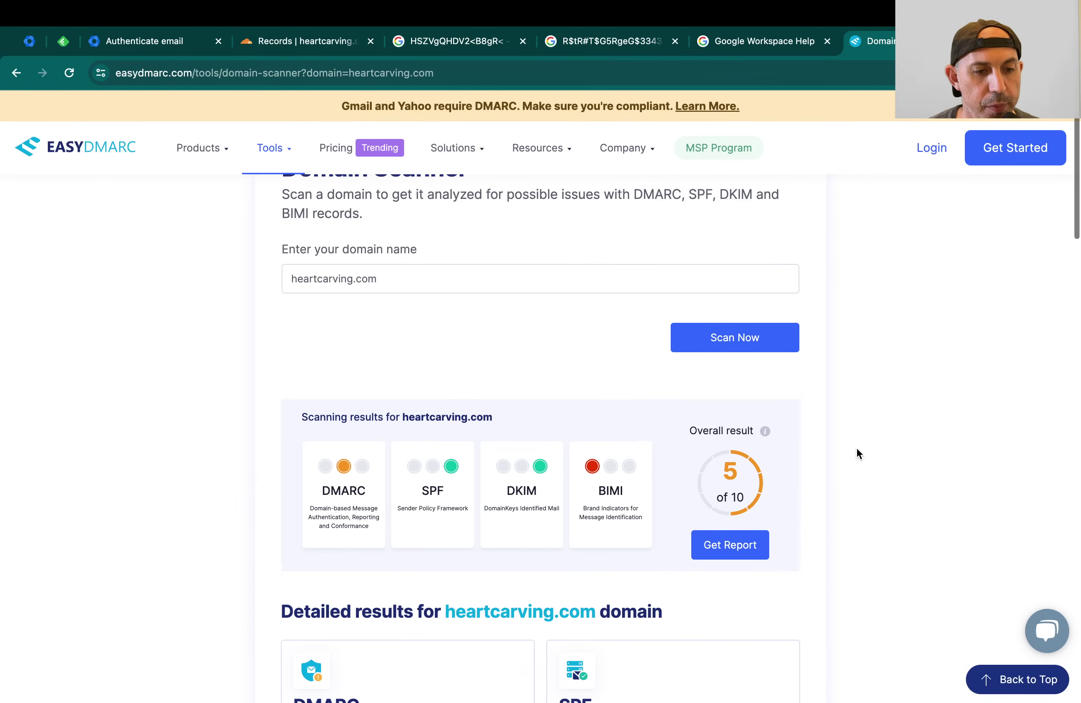
scroll(856, 448, up, 3)
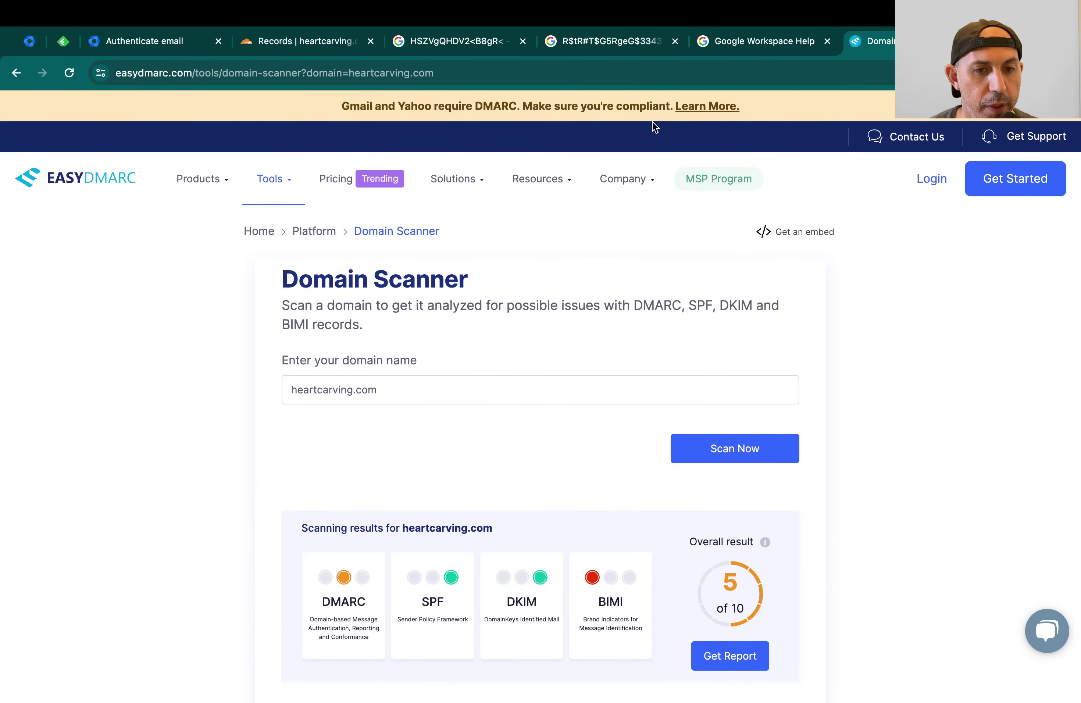
View the Gmail DKIM authentication settings, then return to Cloudflare's heartcarving.com DNS records list
click(175, 46)
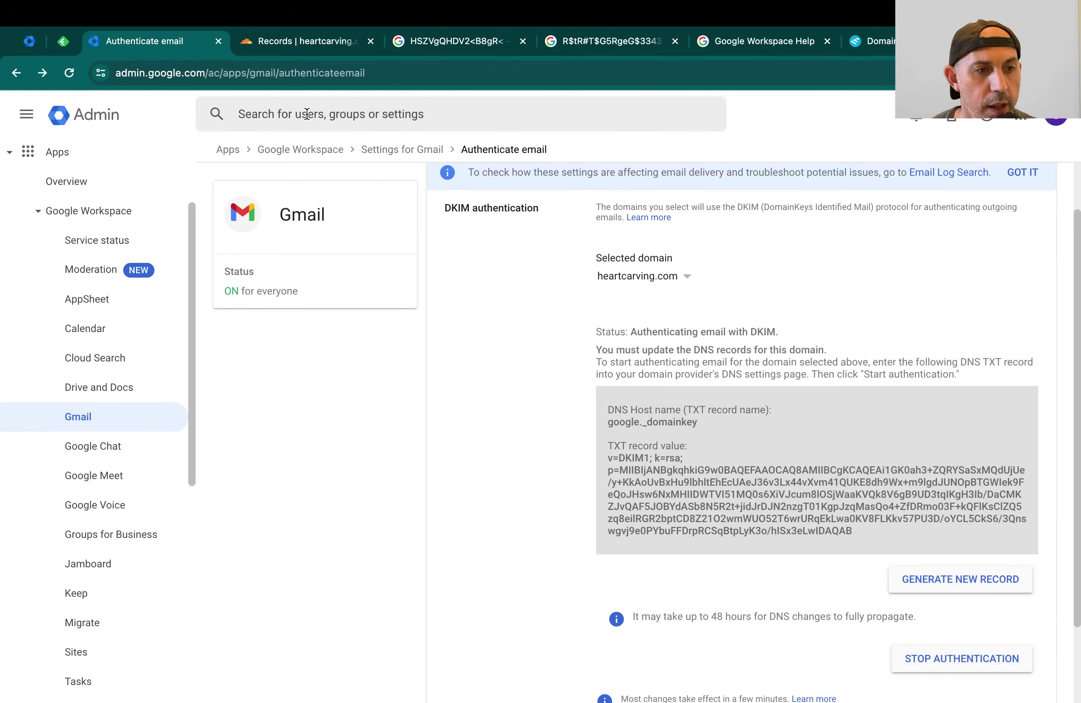
click(301, 42)
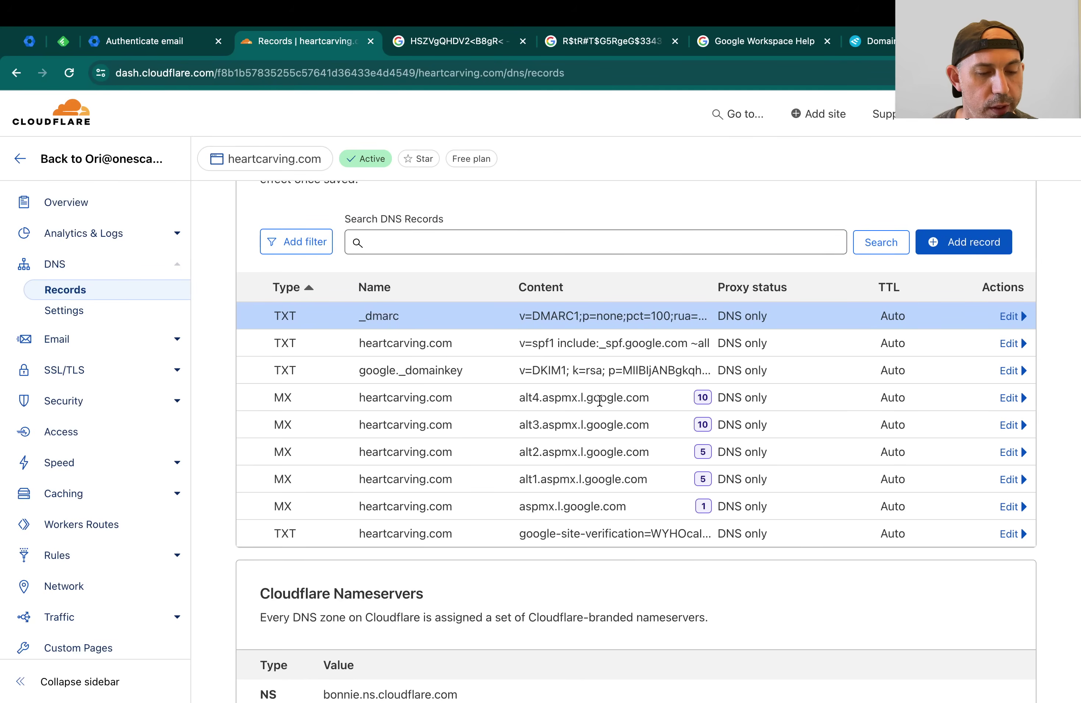